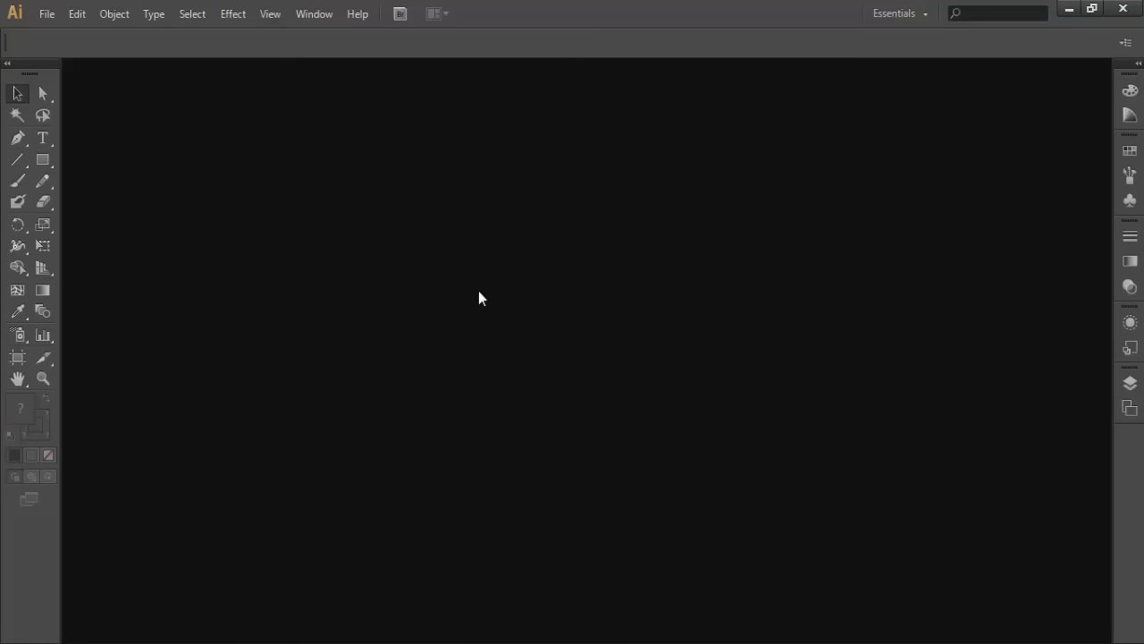
Browse the File and Edit menus without choosing anything, then minimize Illustrator's window.
{"action": "left_click", "coordinate": [44, 16]}
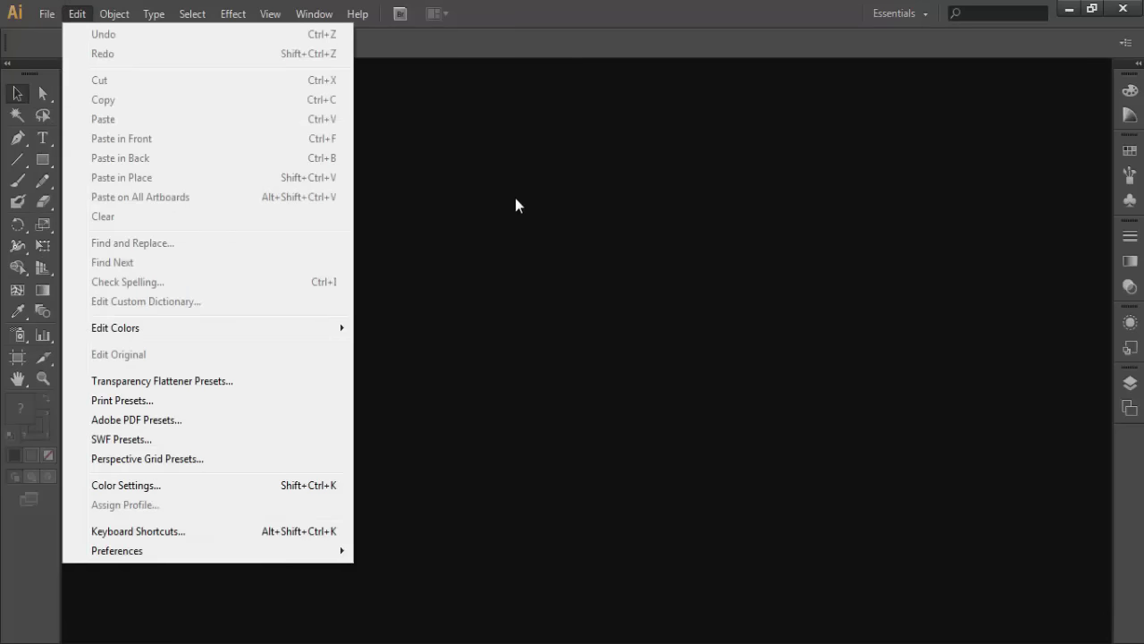
{"action": "left_click", "coordinate": [516, 198]}
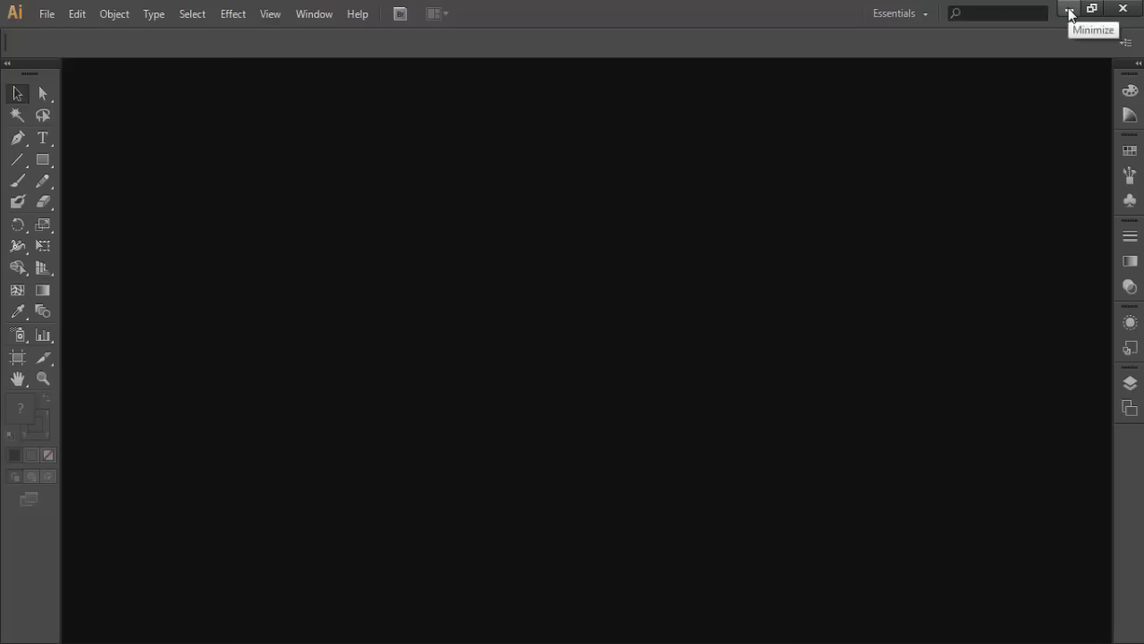
{"action": "left_click", "coordinate": [1070, 11]}
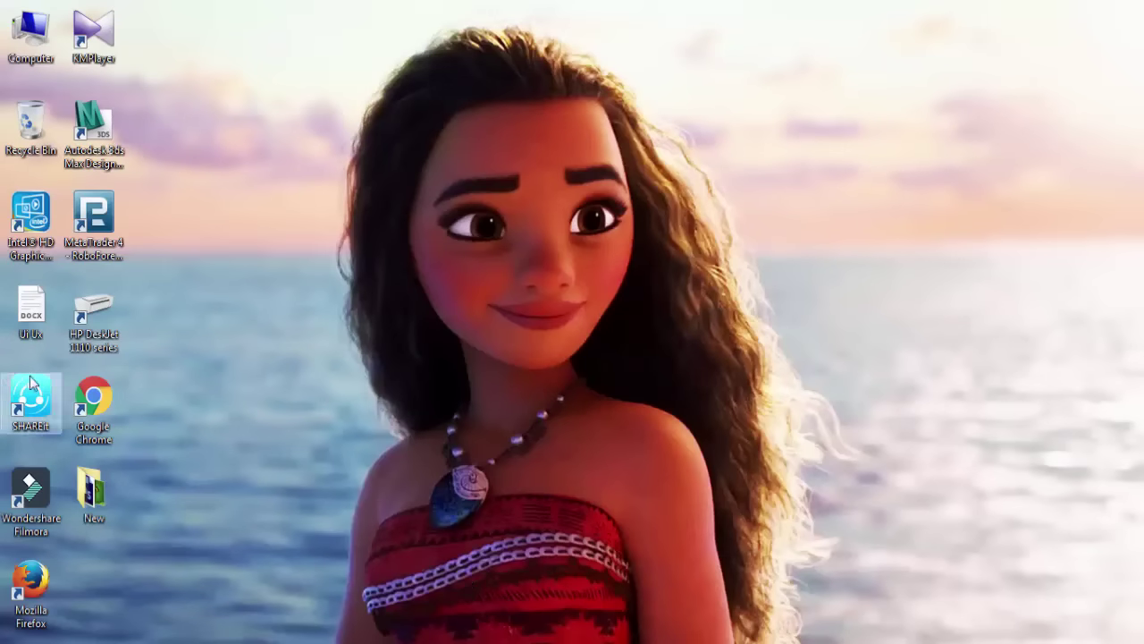
Launch Chrome and load flaticon.com.
{"action": "double_click", "coordinate": [90, 396]}
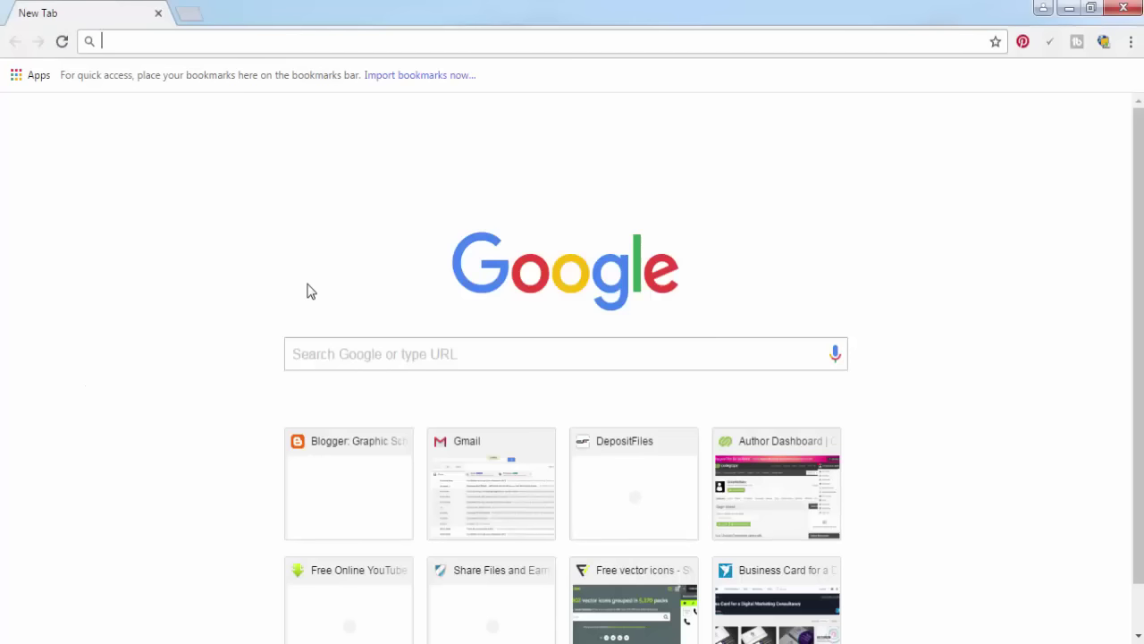
{"action": "type", "text": "flat"}
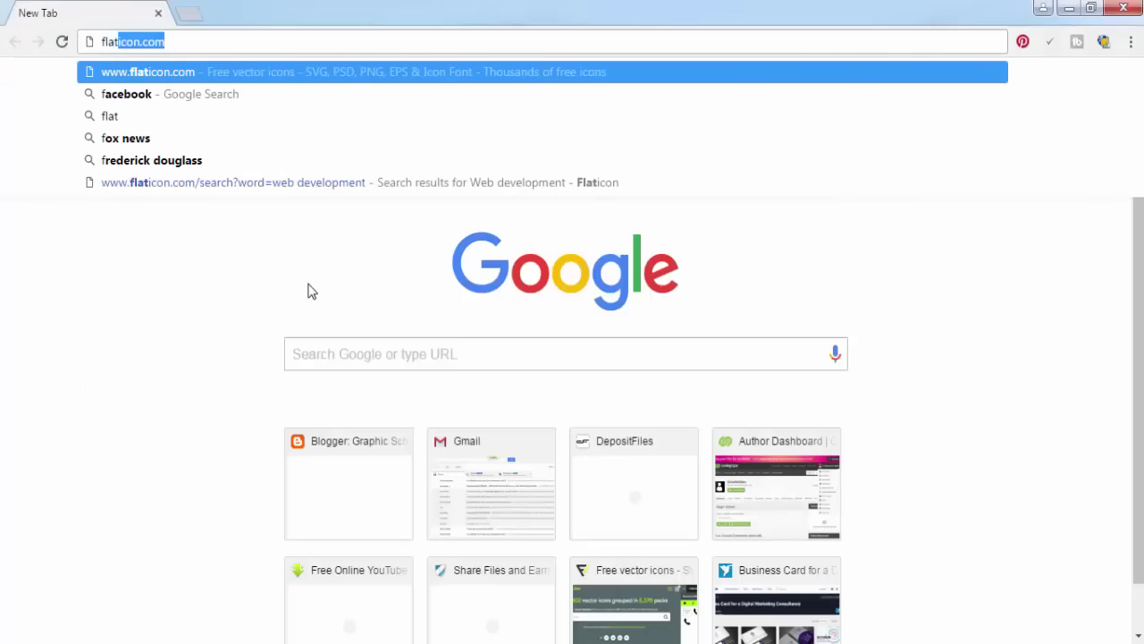
{"action": "key", "text": "Return"}
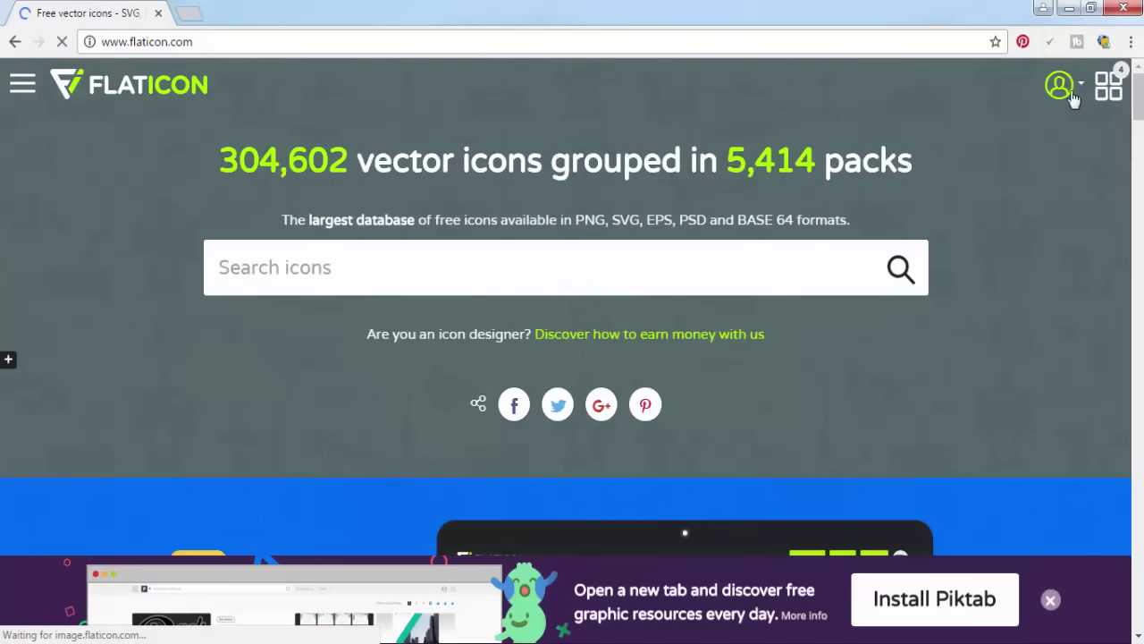
Delete the previously saved icon collection, confirming 'Yes, delete it'.
{"action": "left_click", "coordinate": [1103, 181]}
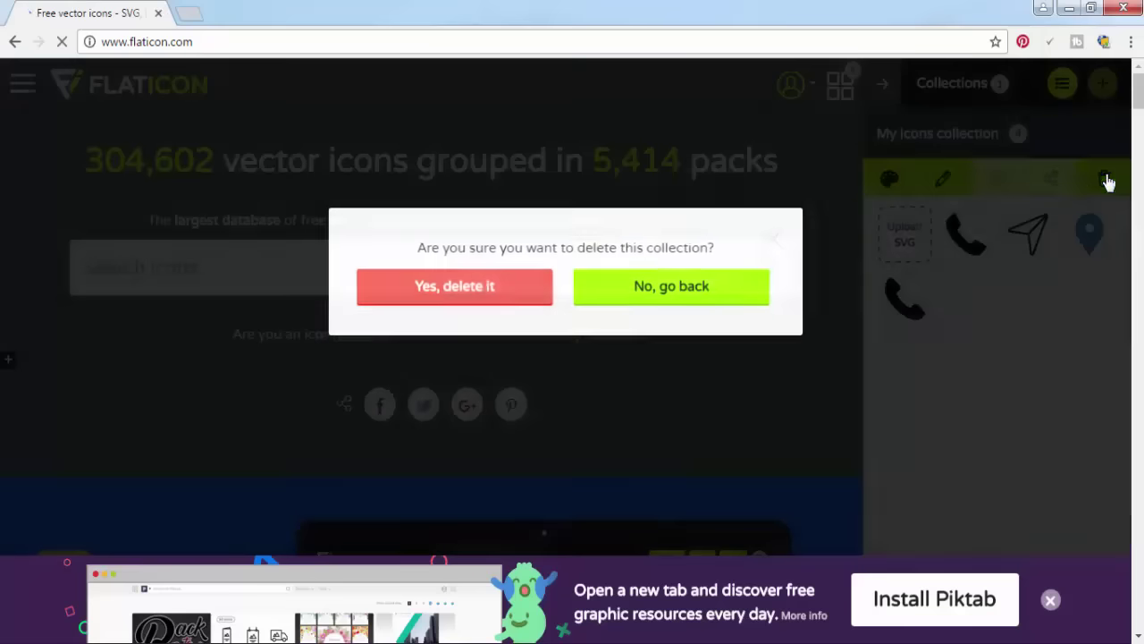
{"action": "left_click", "coordinate": [468, 299]}
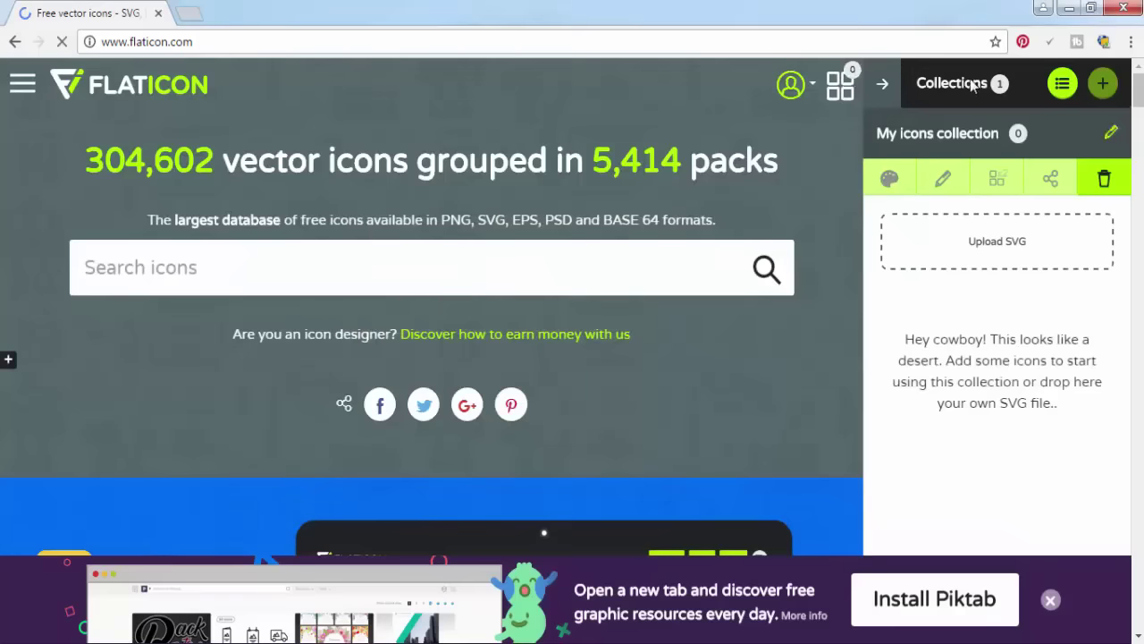
{"action": "left_click", "coordinate": [883, 87]}
Search Flaticon for 'location' and add the blue location pin to the collection.
{"action": "left_click", "coordinate": [396, 246]}
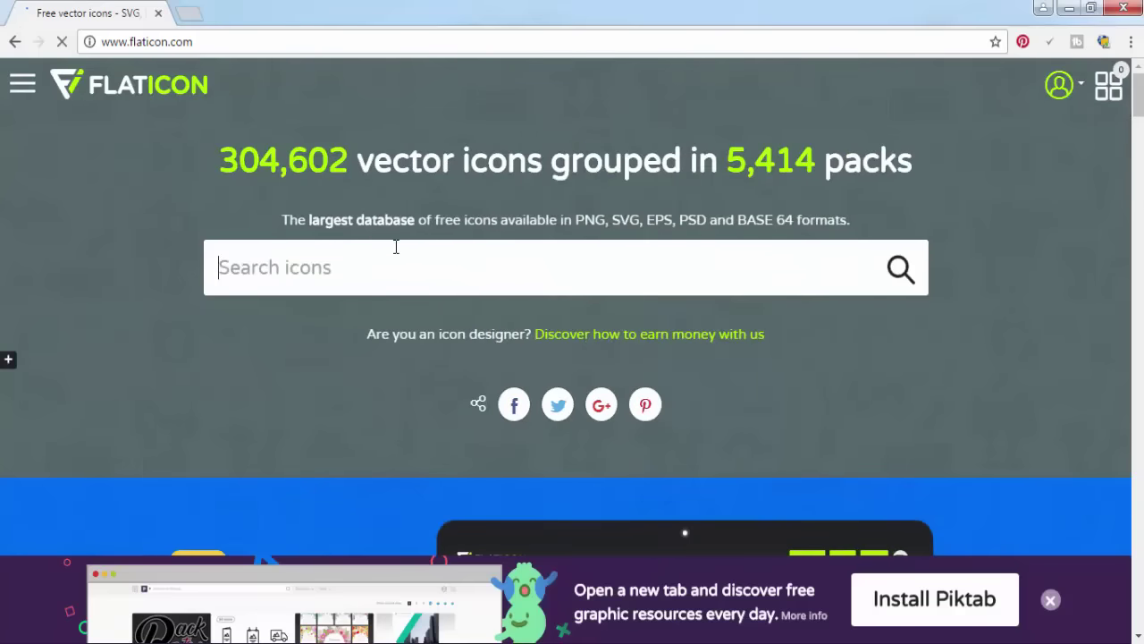
{"action": "type", "text": "ho"}
{"action": "key", "text": "BackSpace"}
{"action": "key", "text": "BackSpace"}
{"action": "type", "text": "lo"}
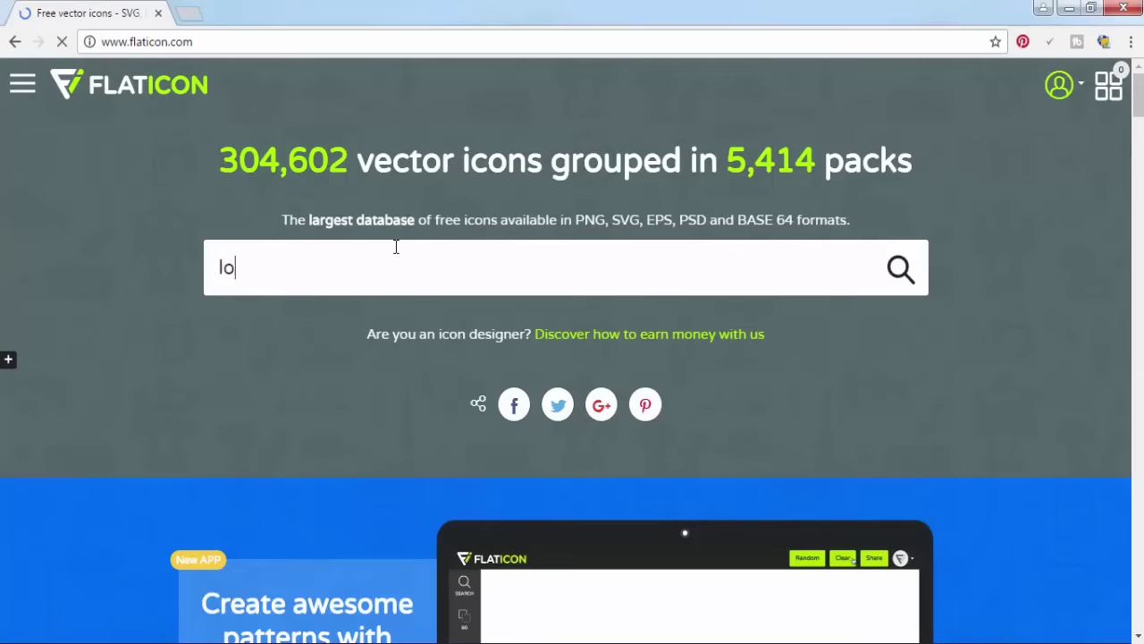
{"action": "type", "text": "cation"}
{"action": "key", "text": "Return"}
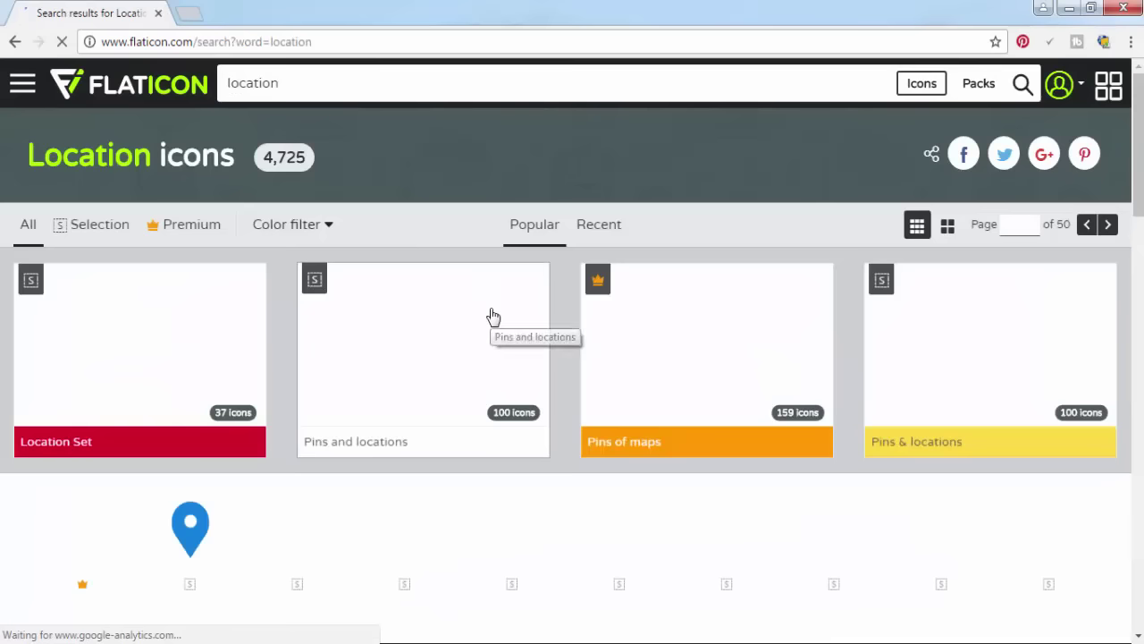
{"action": "scroll", "coordinate": [460, 527], "scroll_direction": "down", "scroll_amount": 2}
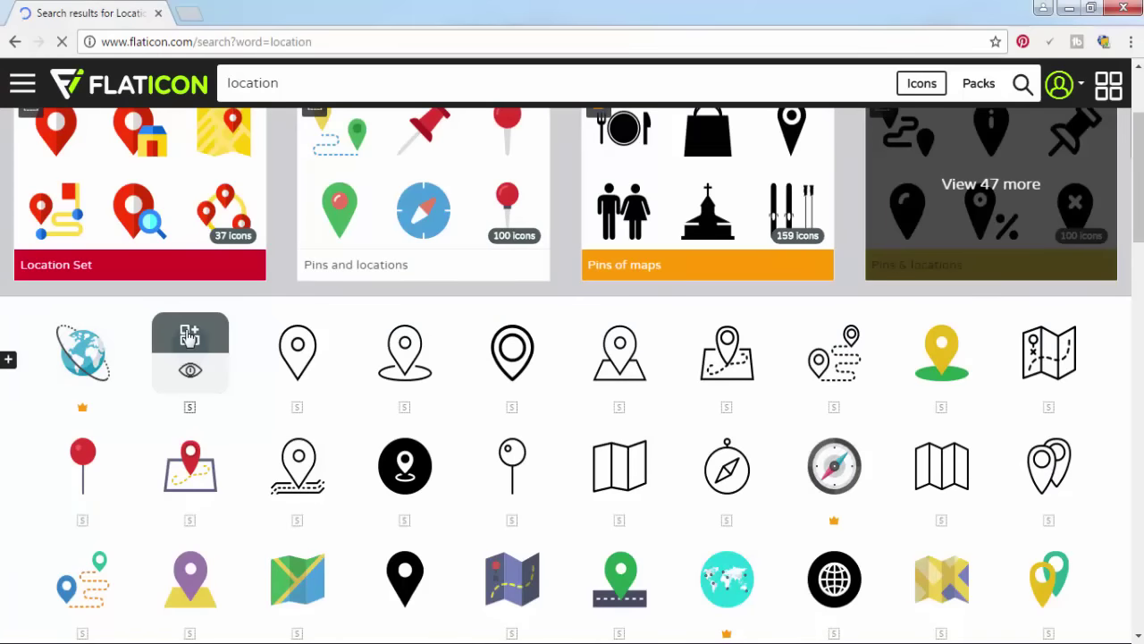
{"action": "left_click", "coordinate": [189, 335]}
Add envelope and house icons from a 'web' search and review the three-icon collection.
{"action": "left_click_drag", "start_coordinate": [310, 80], "coordinate": [108, 76]}
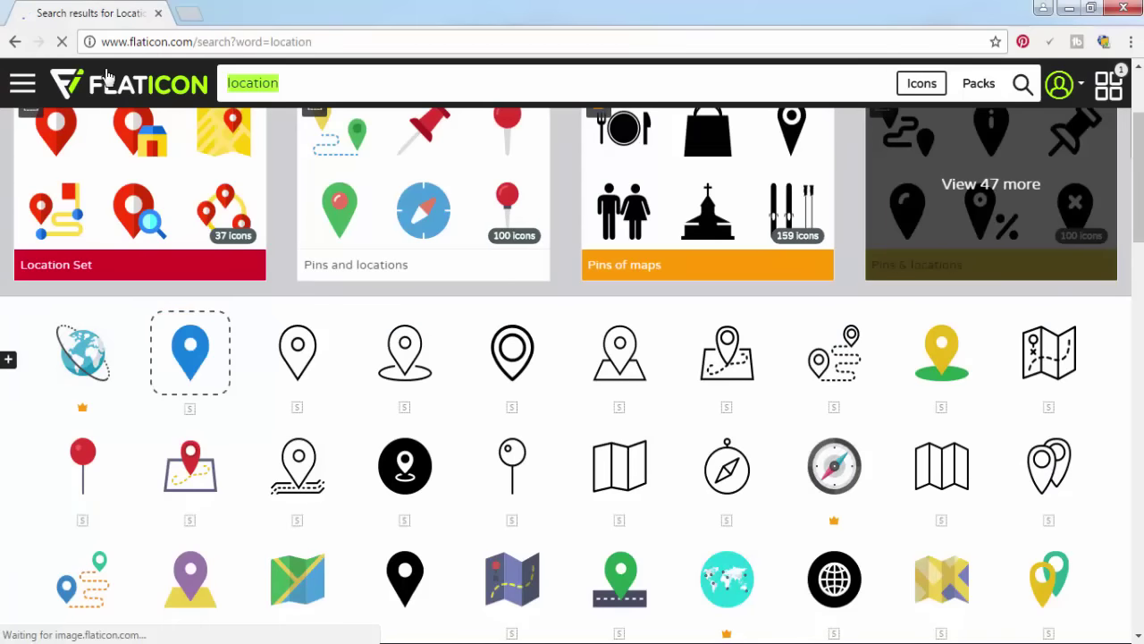
{"action": "left_click", "coordinate": [105, 73], "text": "shift"}
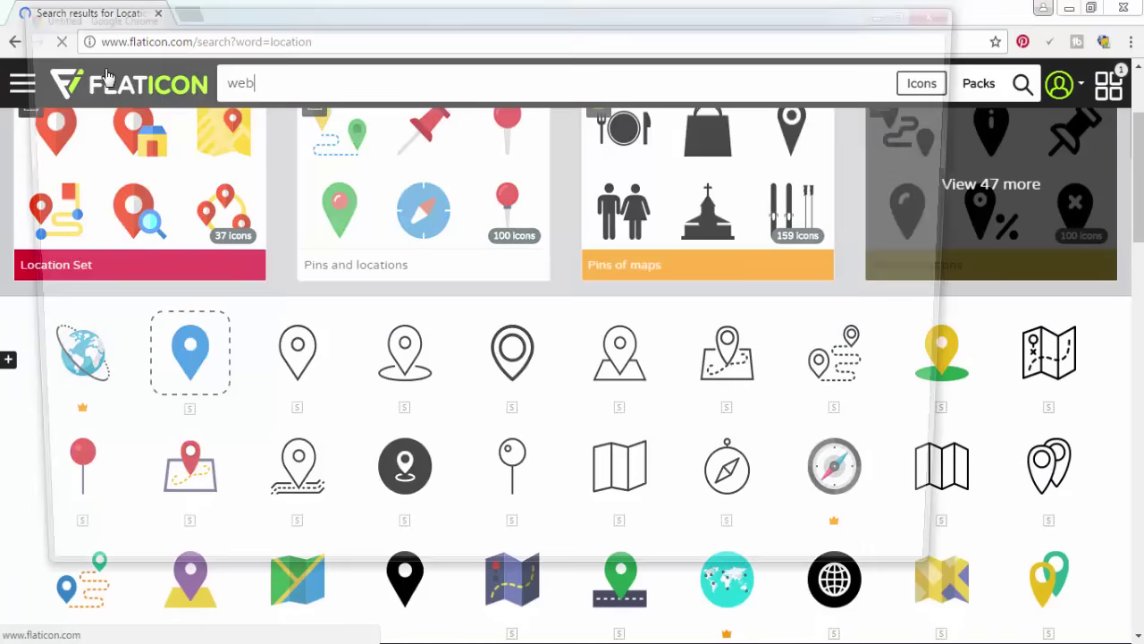
{"action": "left_click", "coordinate": [938, 11]}
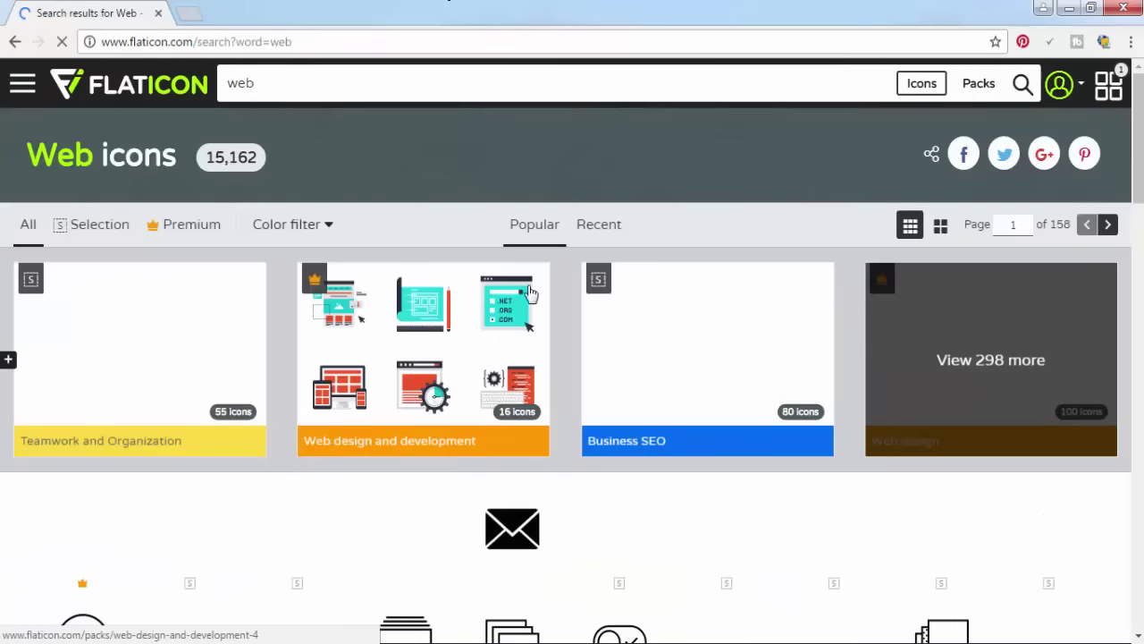
{"action": "scroll", "coordinate": [535, 336], "scroll_direction": "down", "scroll_amount": 3}
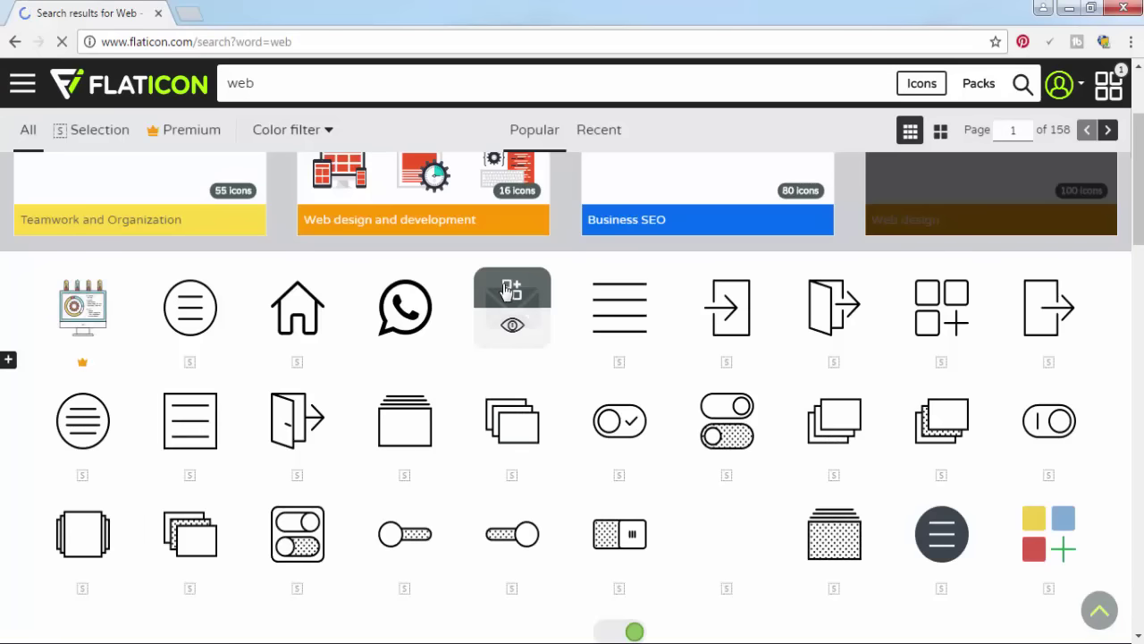
{"action": "left_click", "coordinate": [511, 289]}
{"action": "left_click", "coordinate": [322, 307]}
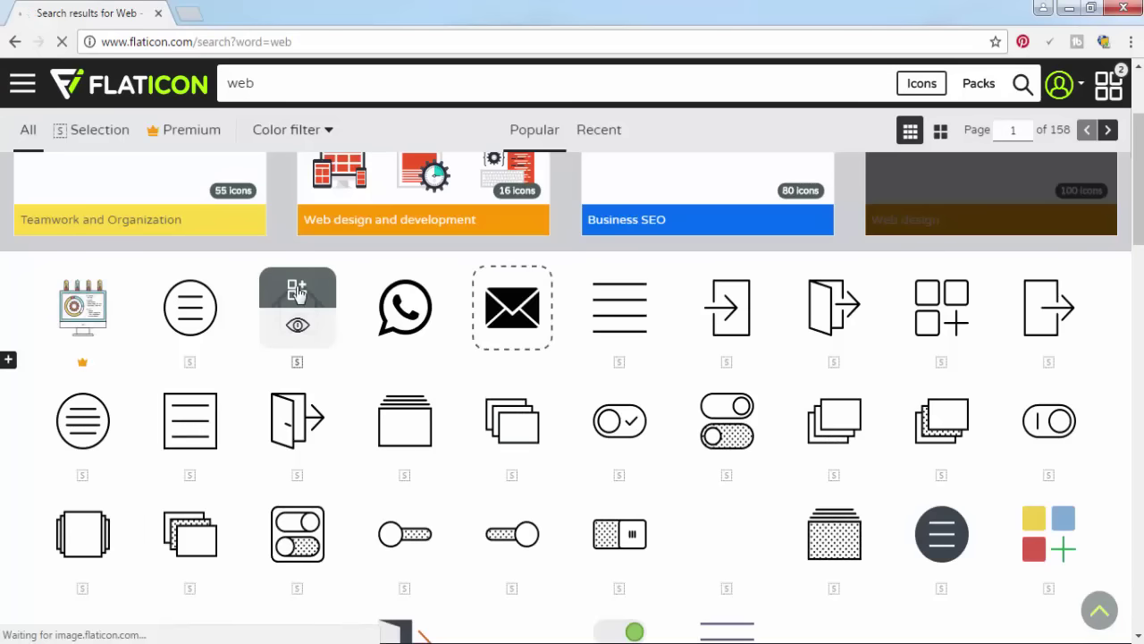
{"action": "left_click", "coordinate": [1118, 82]}
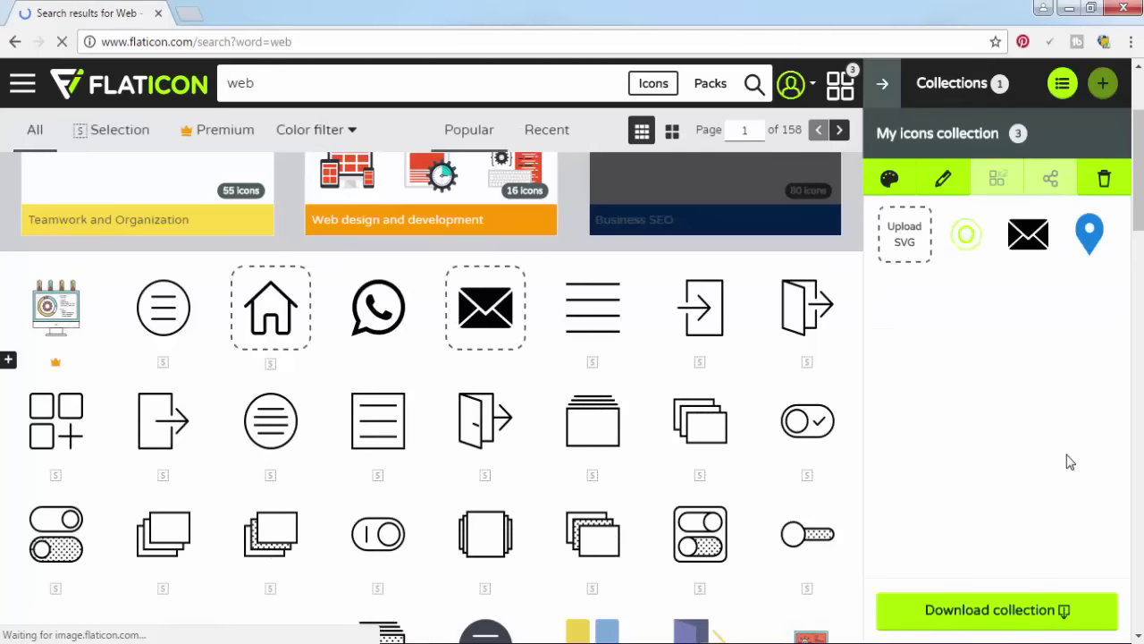
Download the collection as EPS through the free option and open its Downloads folder.
{"action": "left_click", "coordinate": [989, 611]}
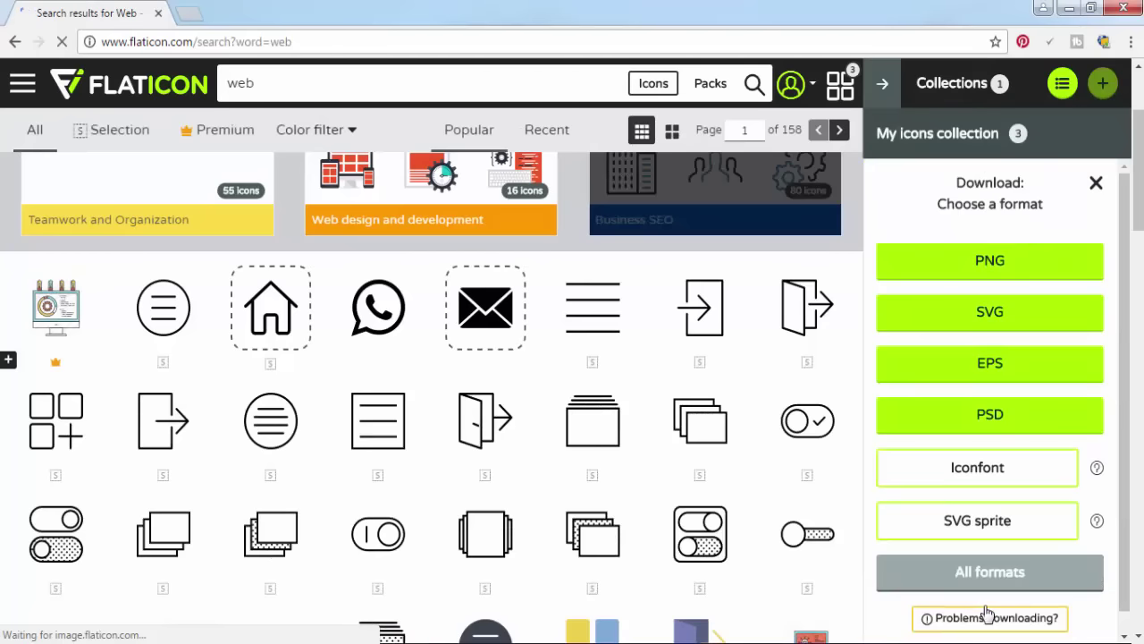
{"action": "left_click", "coordinate": [1000, 366]}
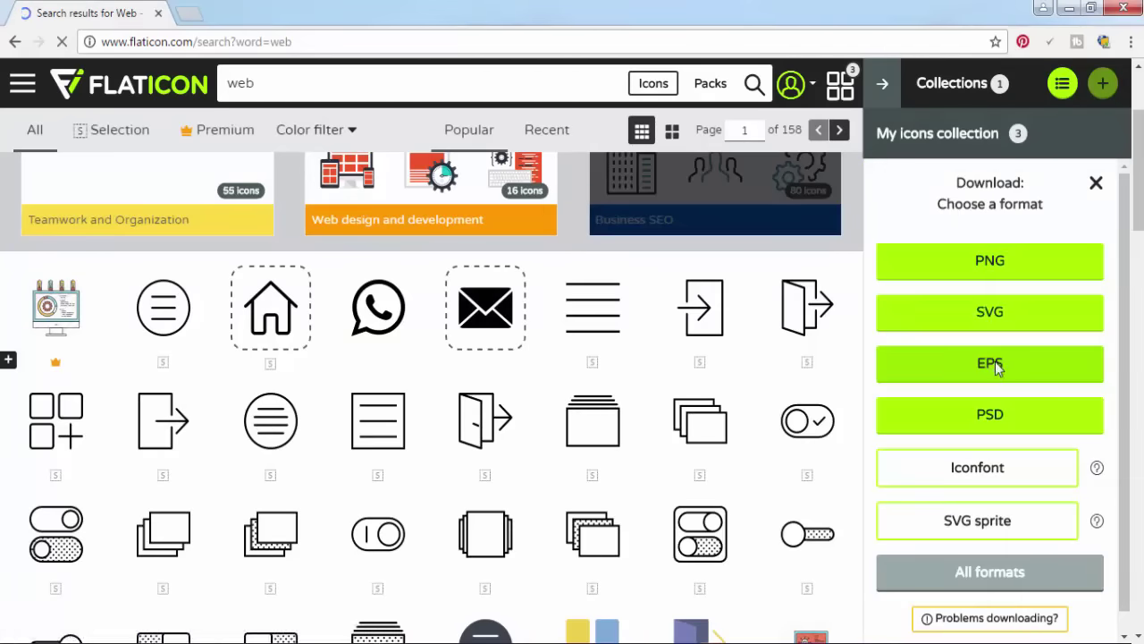
{"action": "left_click", "coordinate": [793, 361]}
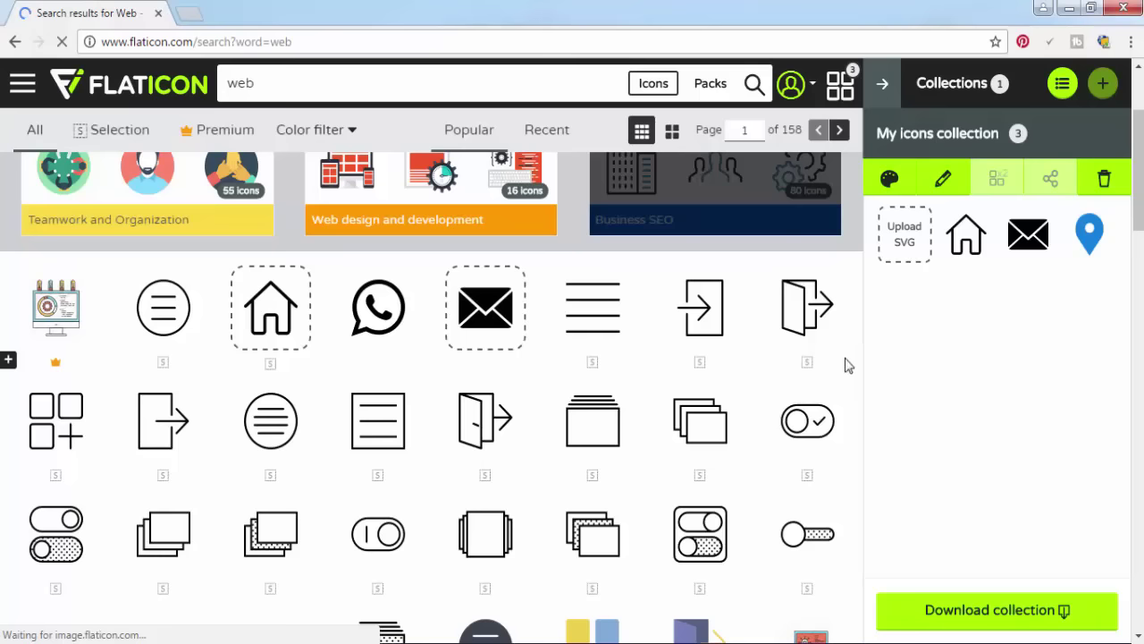
{"action": "left_click", "coordinate": [566, 388]}
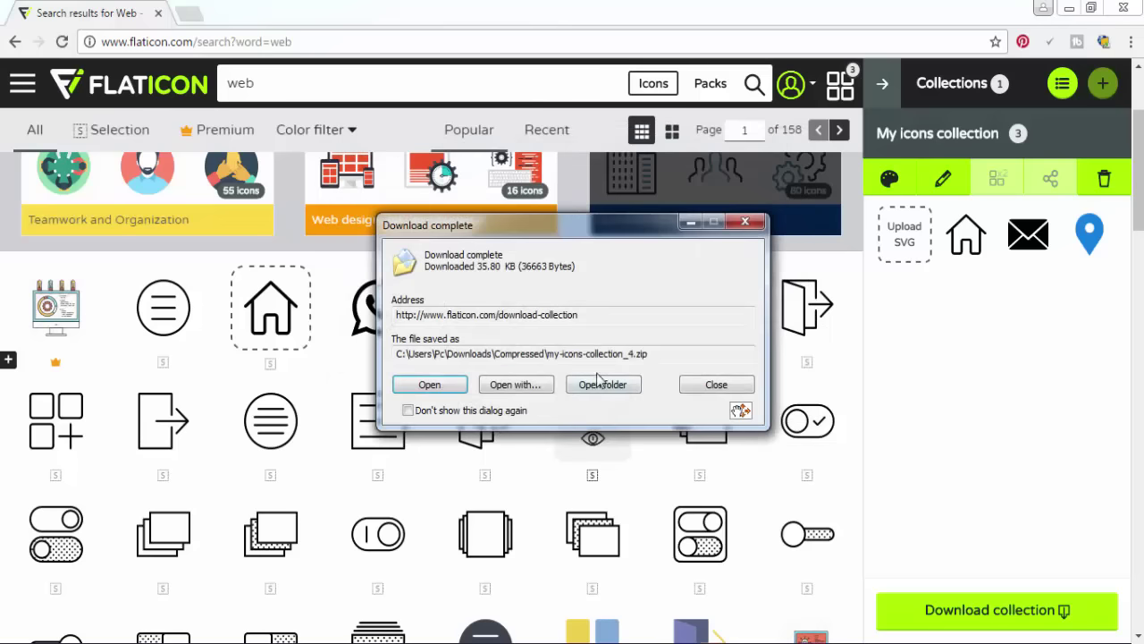
{"action": "left_click", "coordinate": [599, 384]}
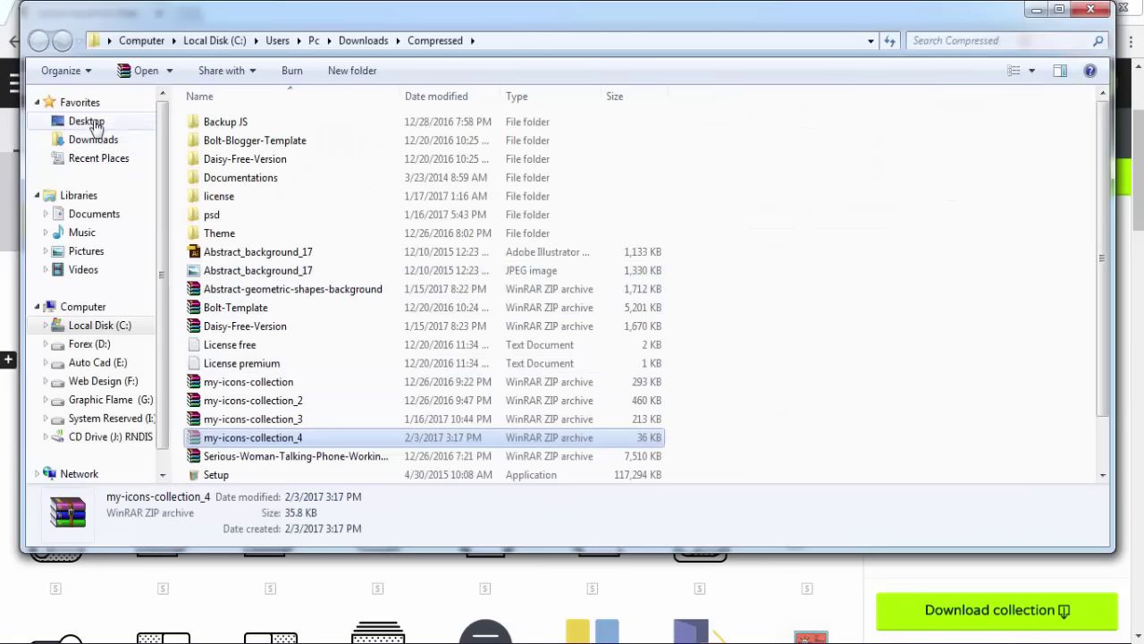
Create a desktop folder named 'icon' and paste the downloaded zip into it.
{"action": "left_click", "coordinate": [86, 120]}
{"action": "right_click", "coordinate": [543, 381]}
{"action": "mouse_move", "coordinate": [582, 561]}
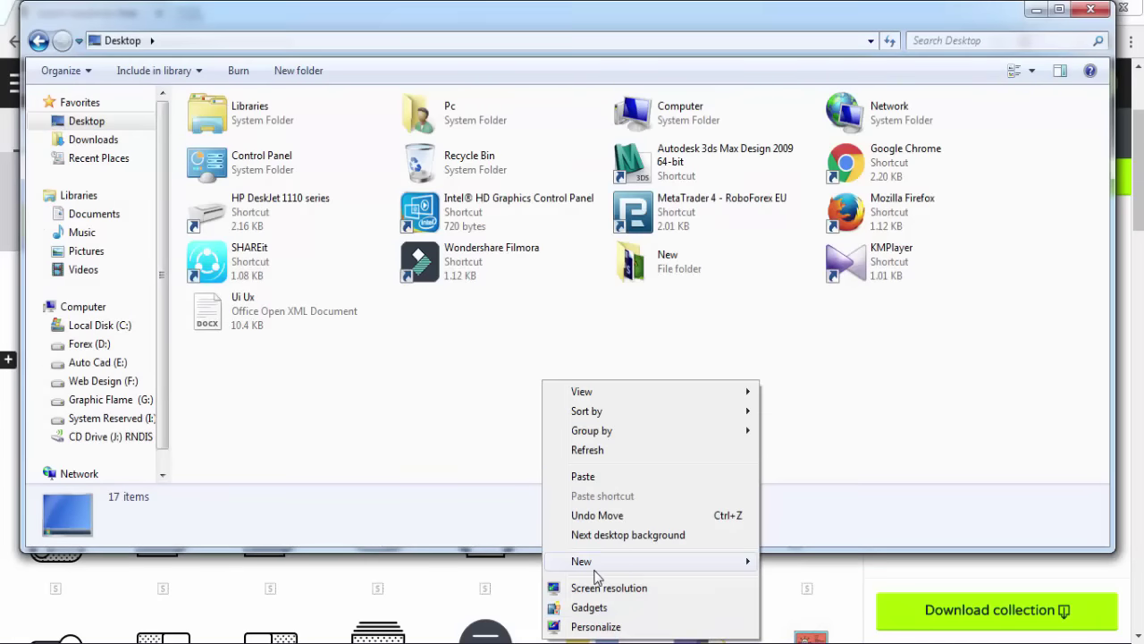
{"action": "left_click", "coordinate": [796, 323]}
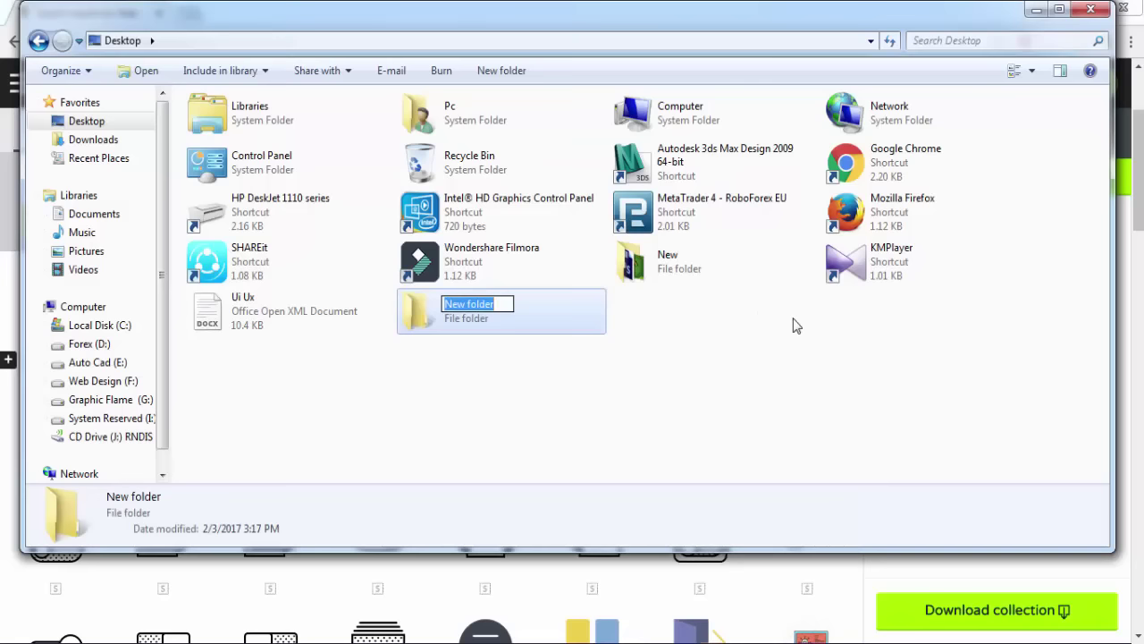
{"action": "type", "text": "icon"}
{"action": "key", "text": "Return"}
{"action": "key", "text": "Return"}
{"action": "key", "text": "ctrl+v"}
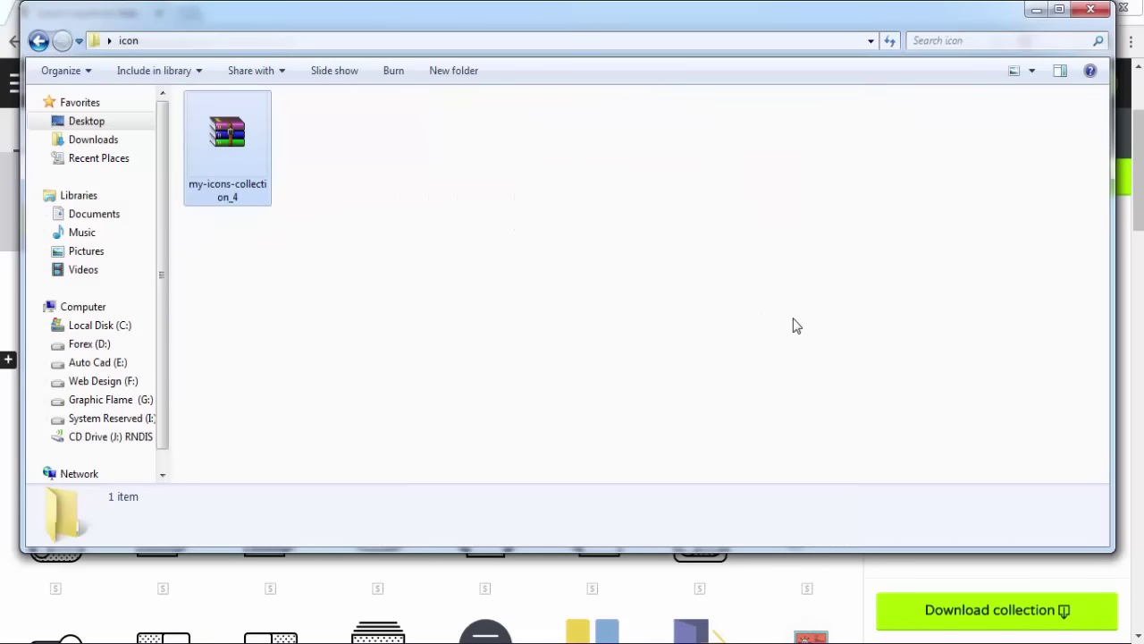
Extract the zip there, delete the license folder and archive, leaving the eps folder.
{"action": "right_click", "coordinate": [249, 164]}
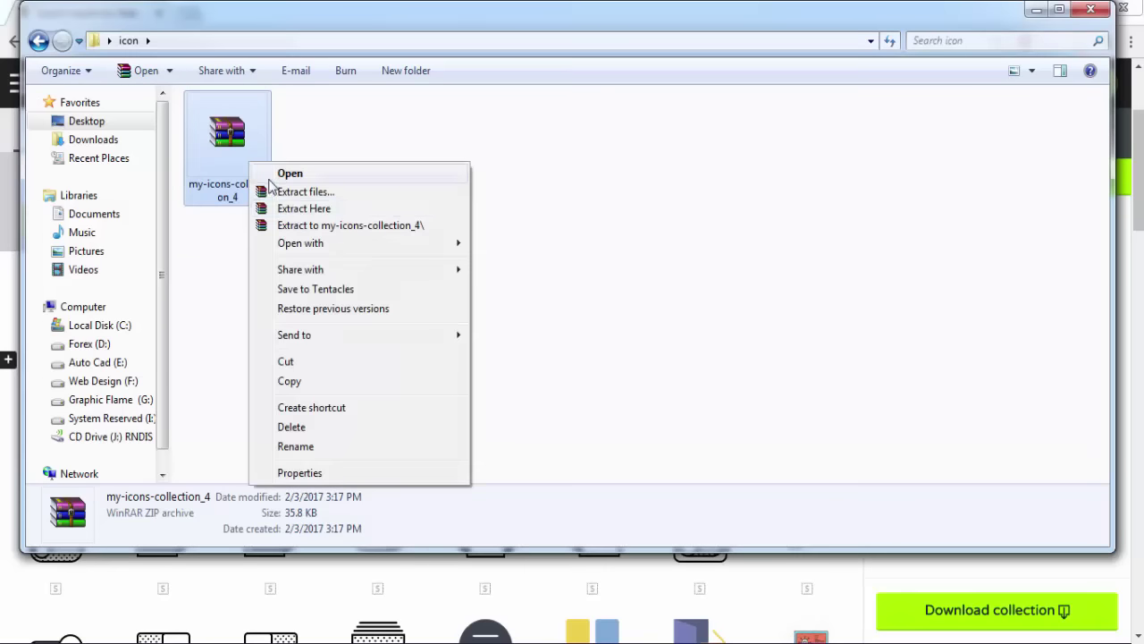
{"action": "left_click", "coordinate": [298, 214]}
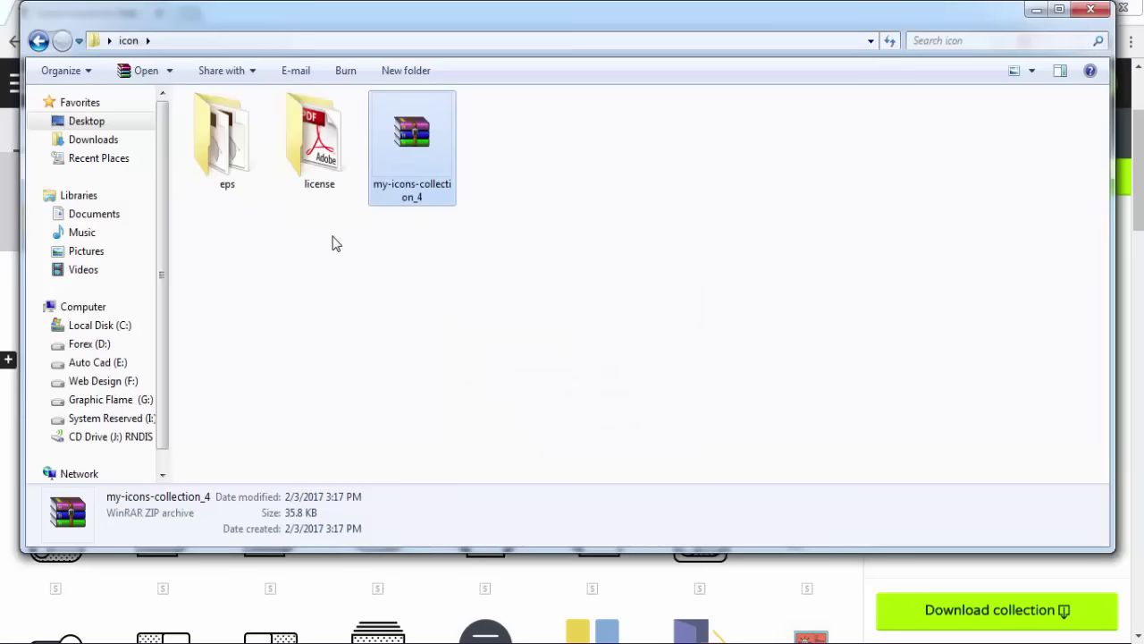
{"action": "left_click_drag", "start_coordinate": [335, 243], "coordinate": [214, 170]}
{"action": "key", "text": "Delete"}
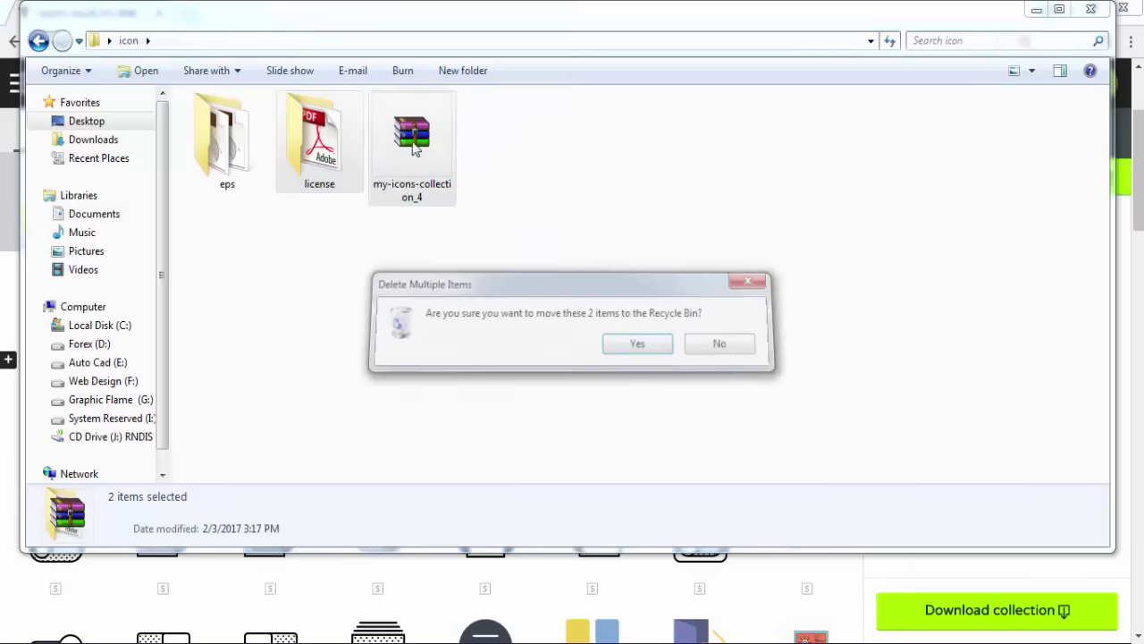
{"action": "key", "text": "Return"}
{"action": "double_click", "coordinate": [212, 166]}
{"action": "left_click_drag", "start_coordinate": [332, 258], "coordinate": [239, 87]}
{"action": "left_click", "coordinate": [343, 263]}
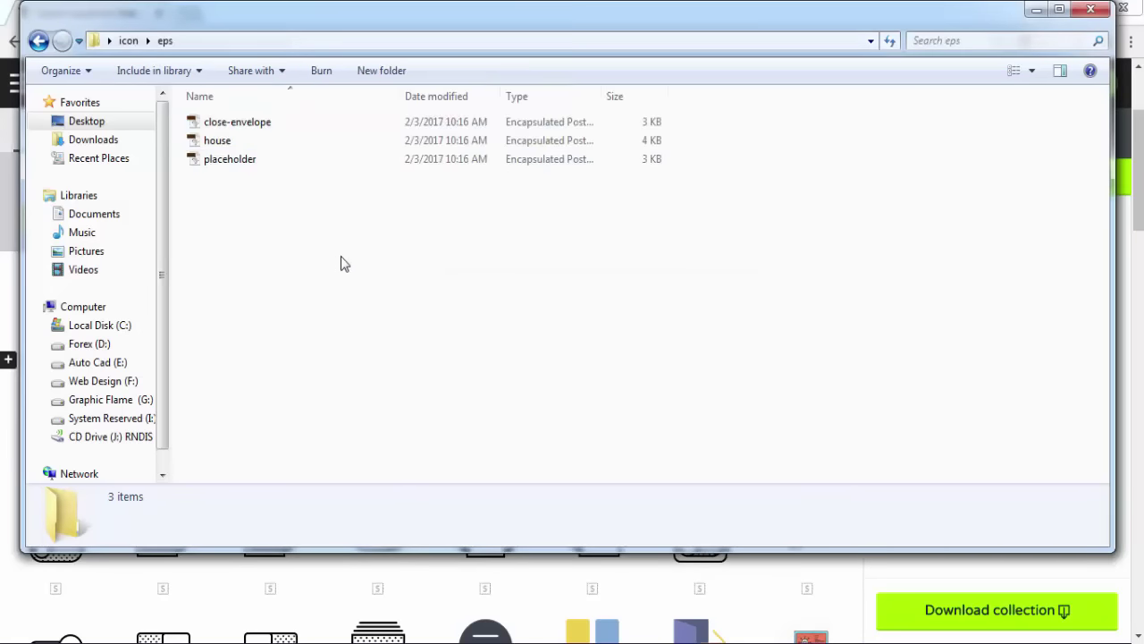
{"action": "key", "text": "BackSpace"}
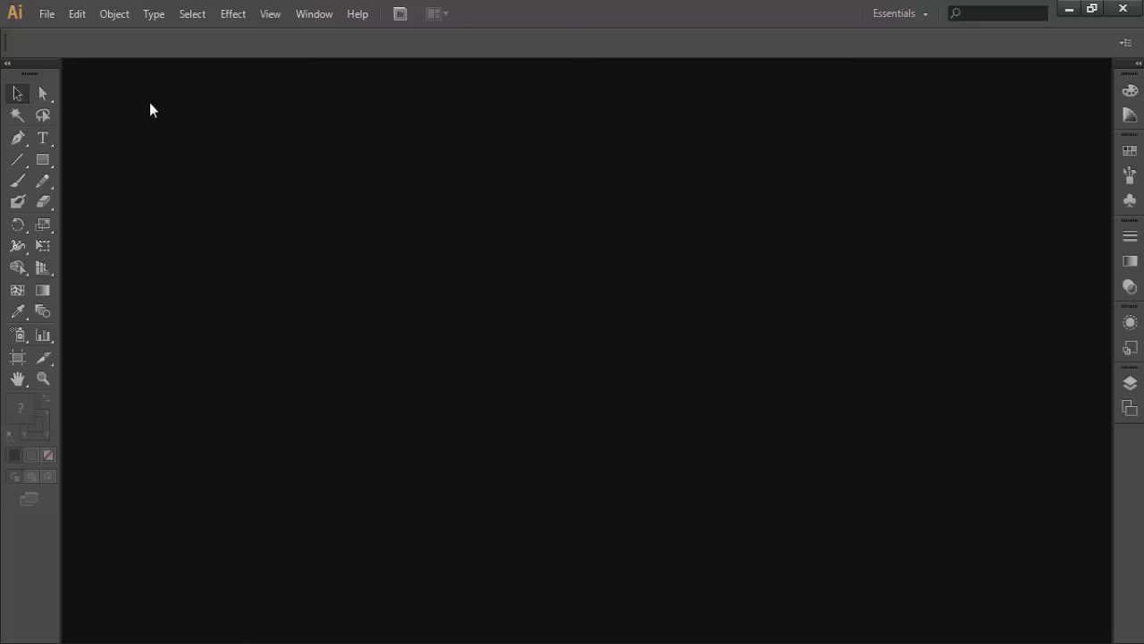
Start a new document and try the Legal and Tabloid preset sizes.
{"action": "left_click", "coordinate": [47, 13]}
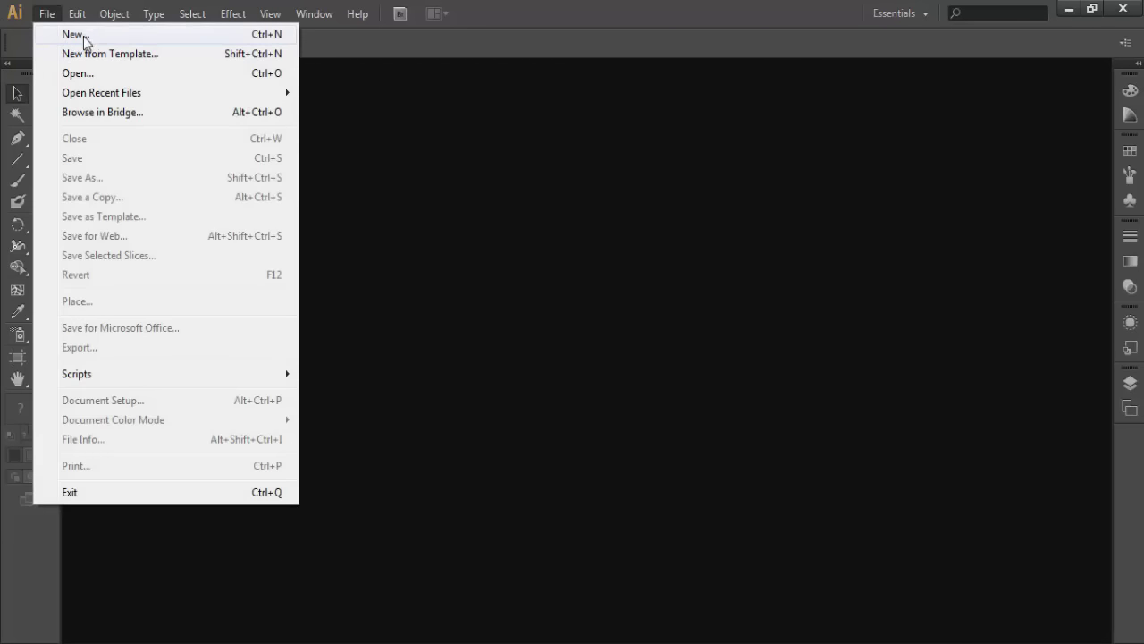
{"action": "left_click", "coordinate": [93, 35]}
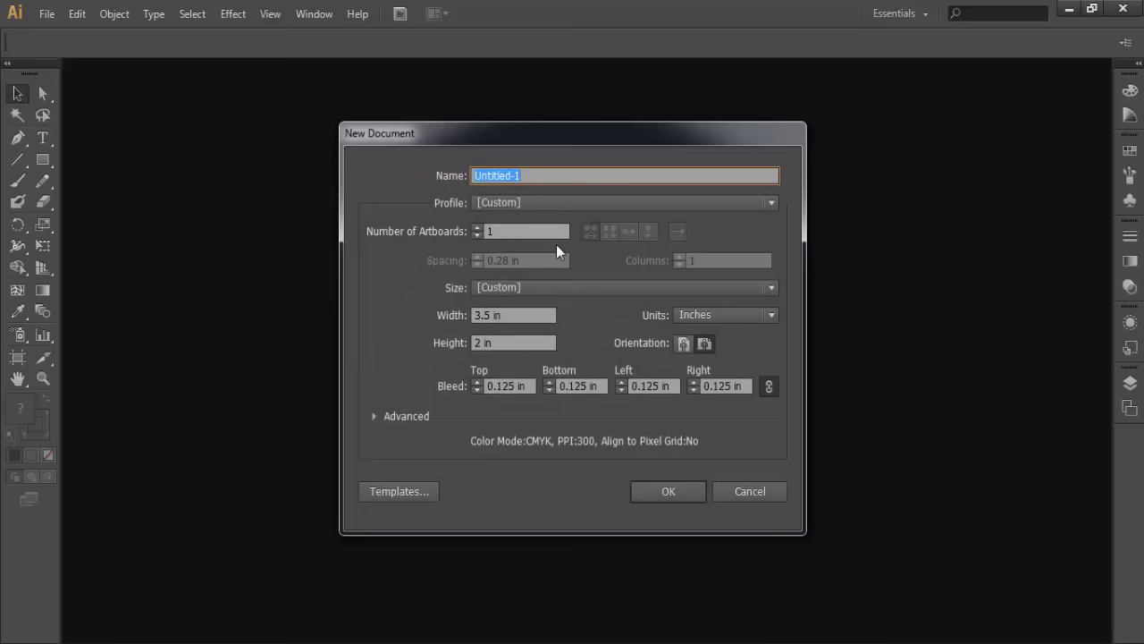
{"action": "left_click", "coordinate": [538, 314]}
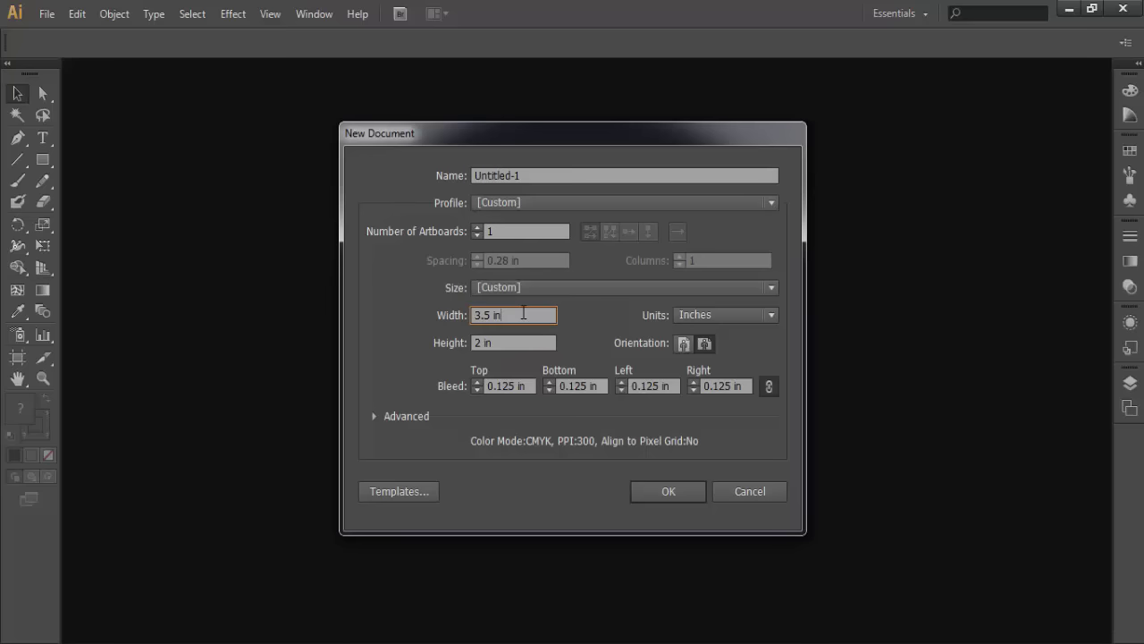
{"action": "left_click_drag", "start_coordinate": [538, 315], "coordinate": [452, 315]}
{"action": "left_click", "coordinate": [573, 286]}
{"action": "left_click", "coordinate": [522, 350]}
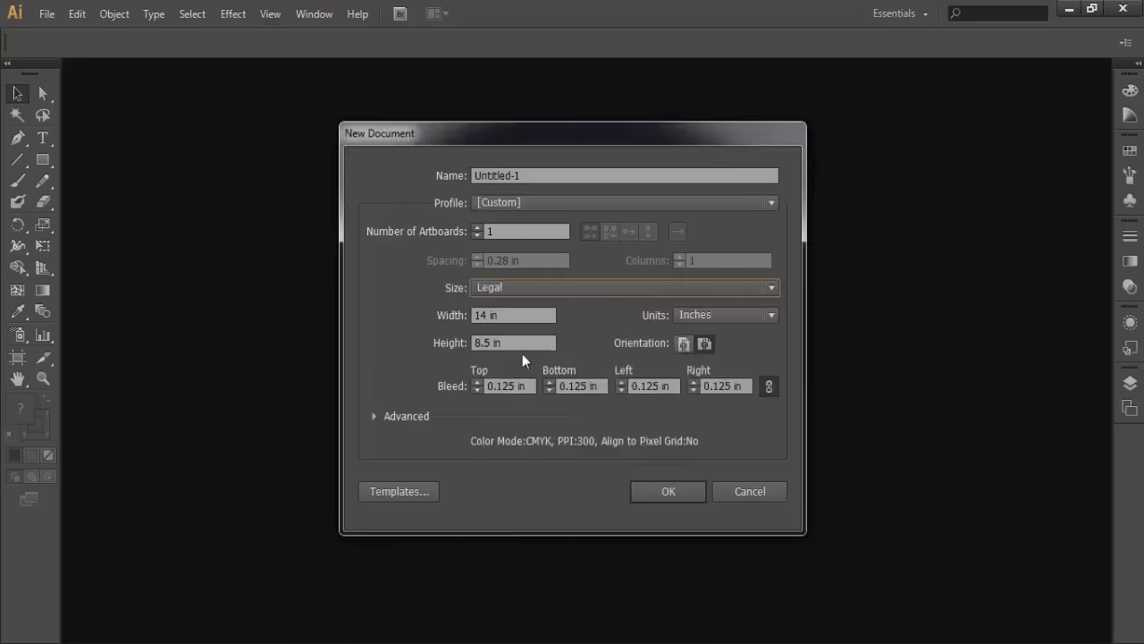
{"action": "left_click", "coordinate": [534, 284]}
{"action": "left_click", "coordinate": [513, 367]}
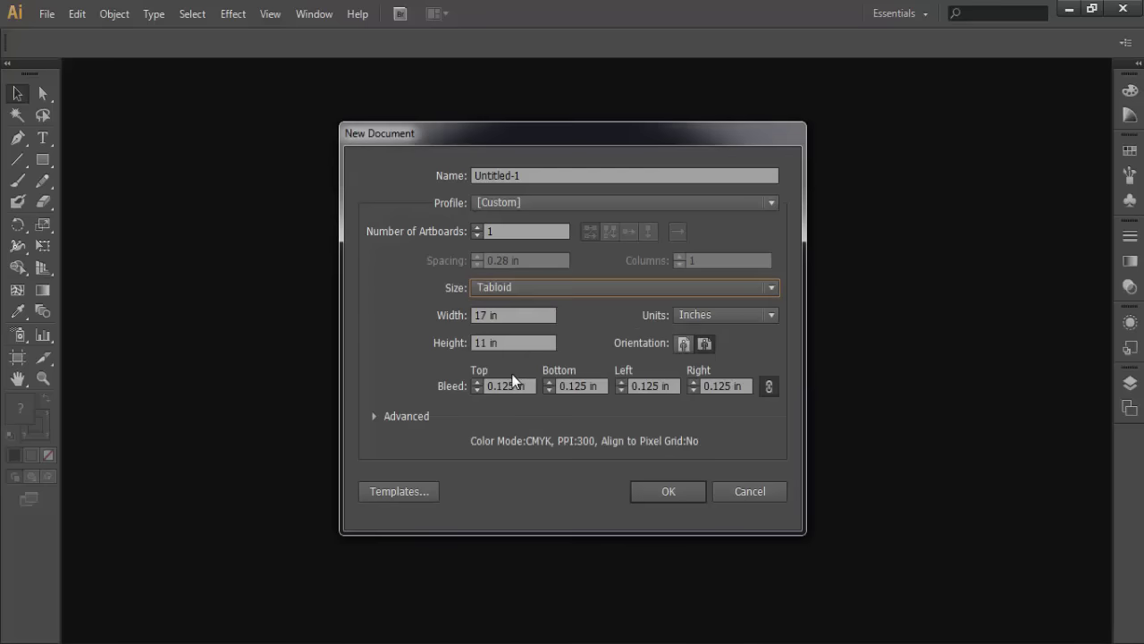
{"action": "left_click", "coordinate": [531, 286]}
{"action": "left_click", "coordinate": [414, 348]}
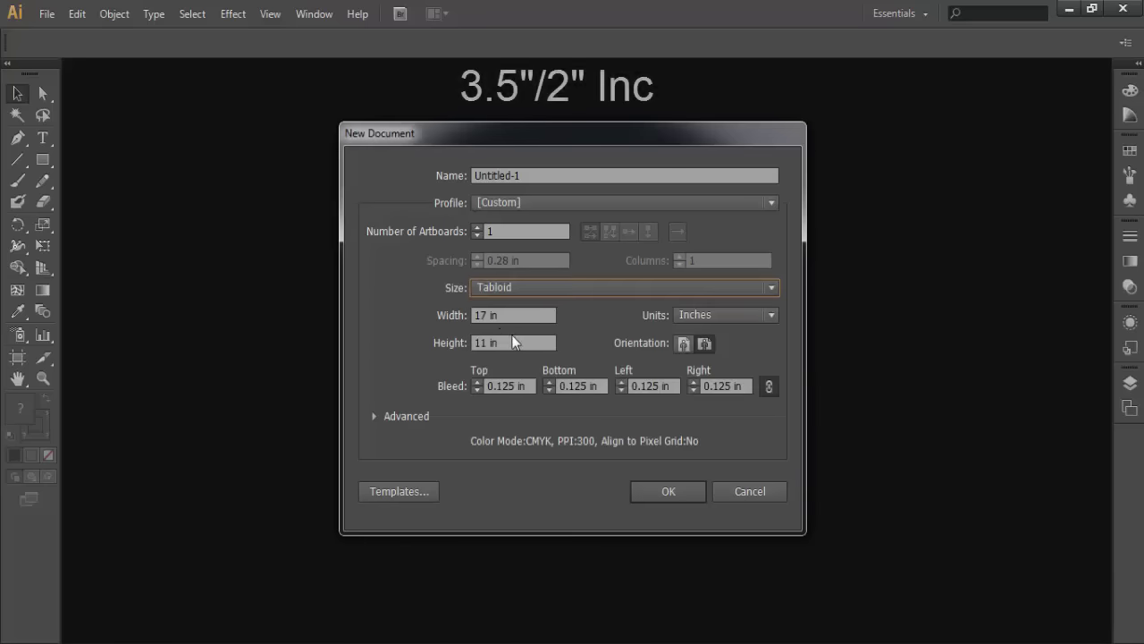
Set the artboard to 3.5 in wide by 2 in high, checking the 0.125 in bleed.
{"action": "key", "text": "Tab"}
{"action": "type", "text": "3."}
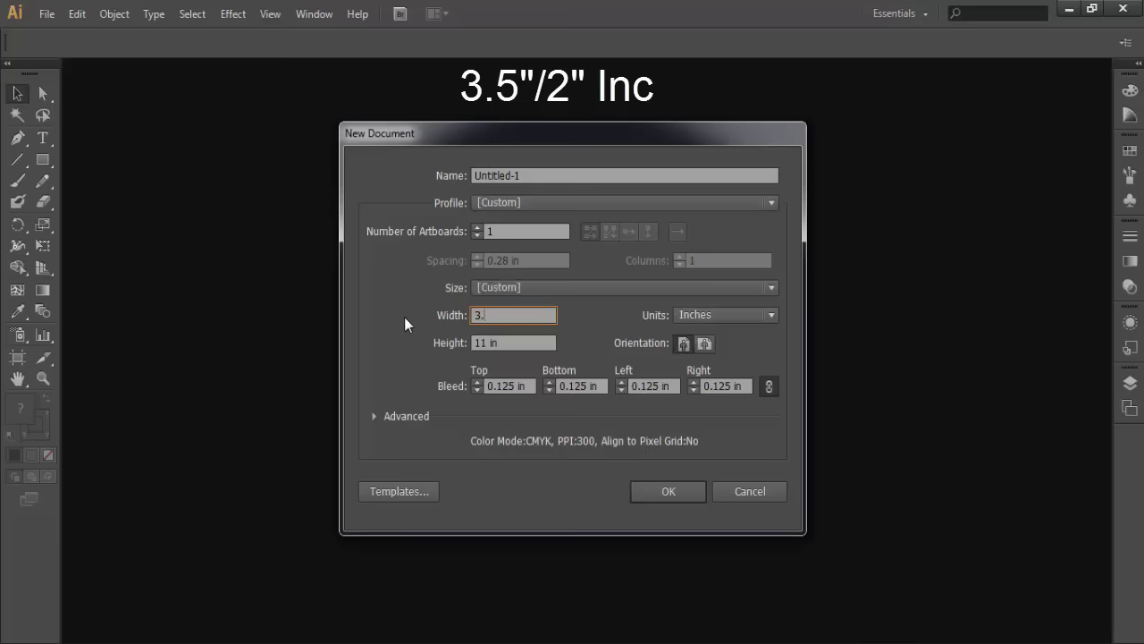
{"action": "type", "text": "5"}
{"action": "key", "text": "Tab"}
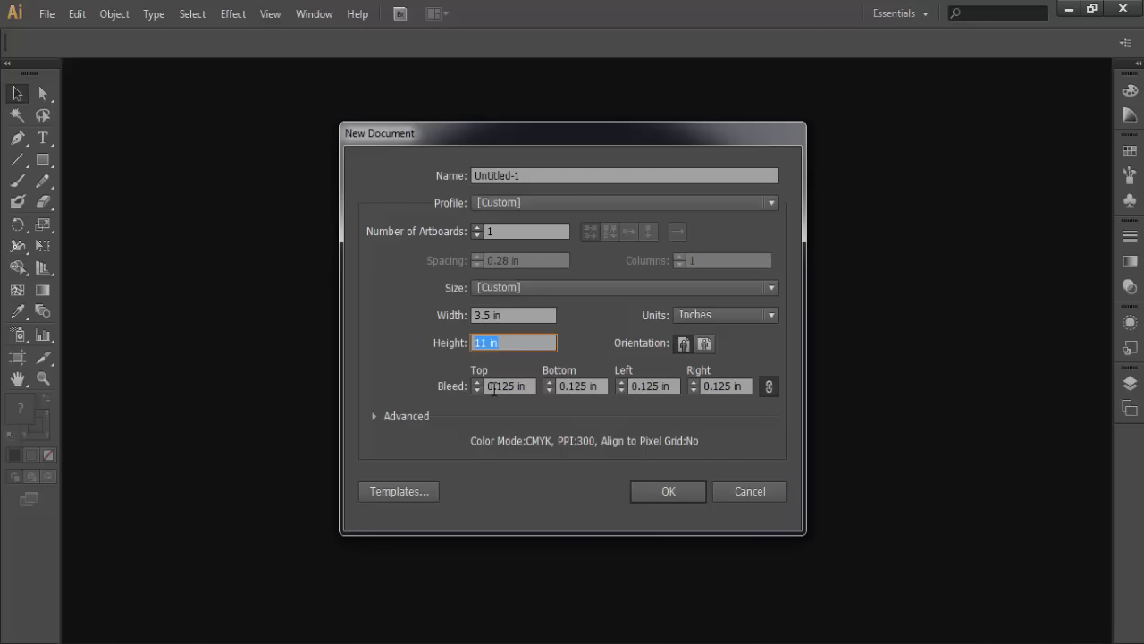
{"action": "key", "text": "Tab"}
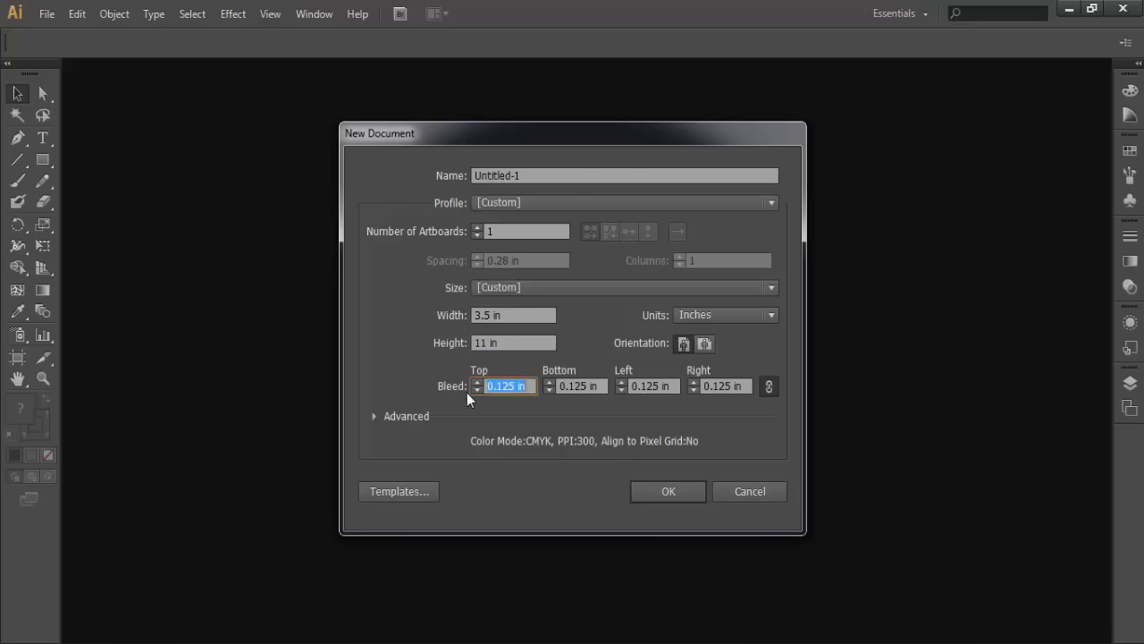
{"action": "left_click", "coordinate": [517, 339]}
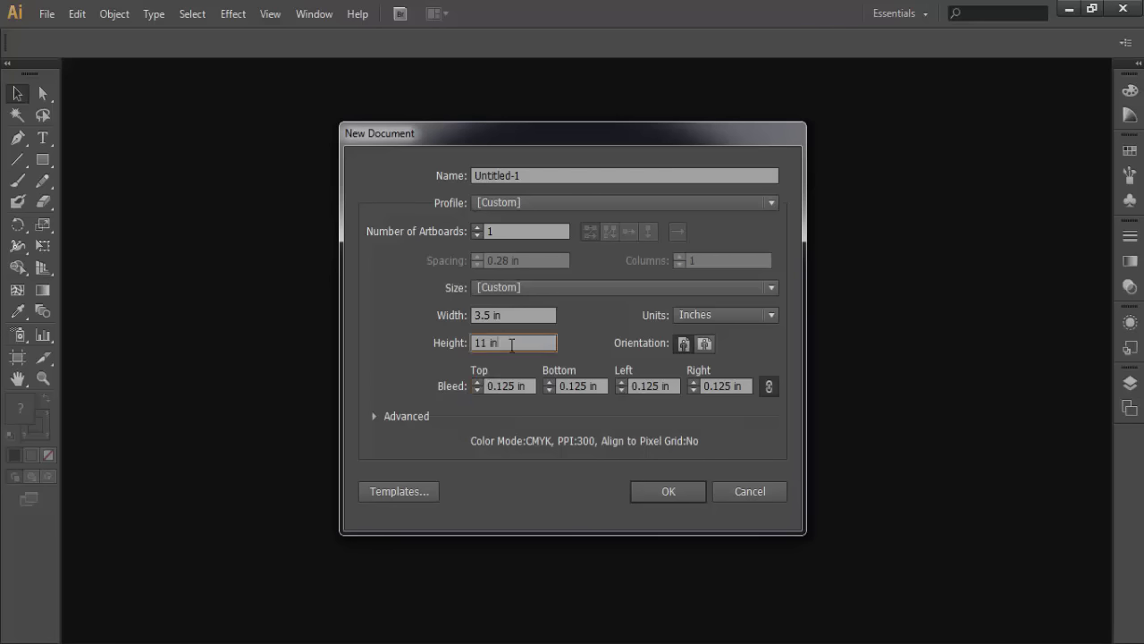
{"action": "left_click", "coordinate": [511, 386]}
{"action": "left_click", "coordinate": [602, 386]}
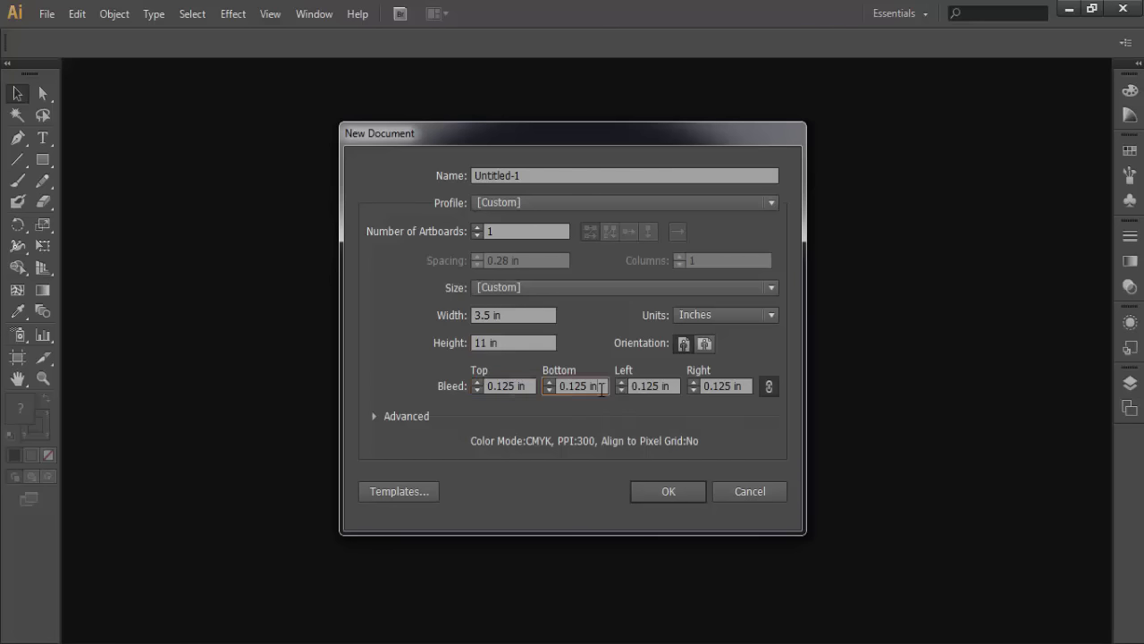
{"action": "left_click", "coordinate": [722, 386]}
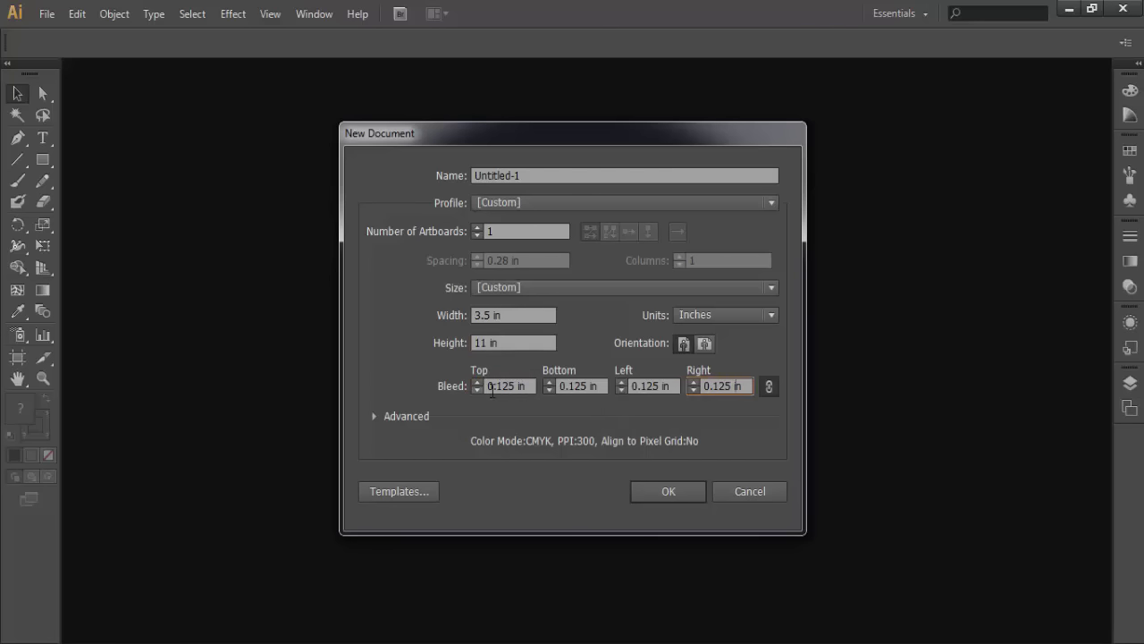
{"action": "left_click_drag", "start_coordinate": [501, 386], "coordinate": [517, 388]}
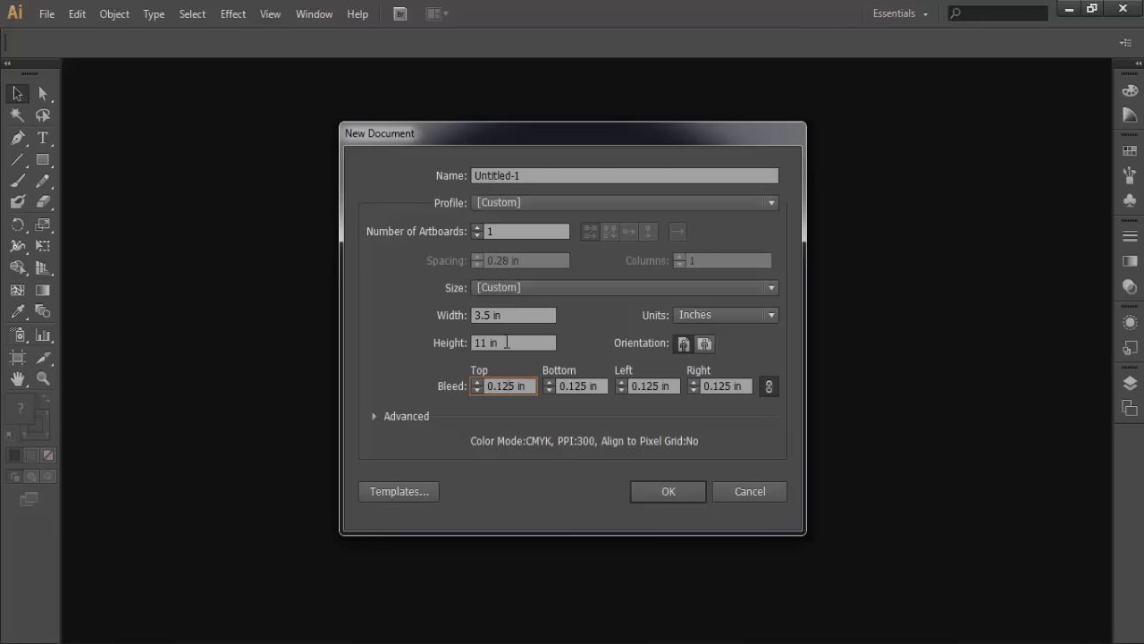
{"action": "left_click_drag", "start_coordinate": [507, 342], "coordinate": [418, 342]}
{"action": "type", "text": "2"}
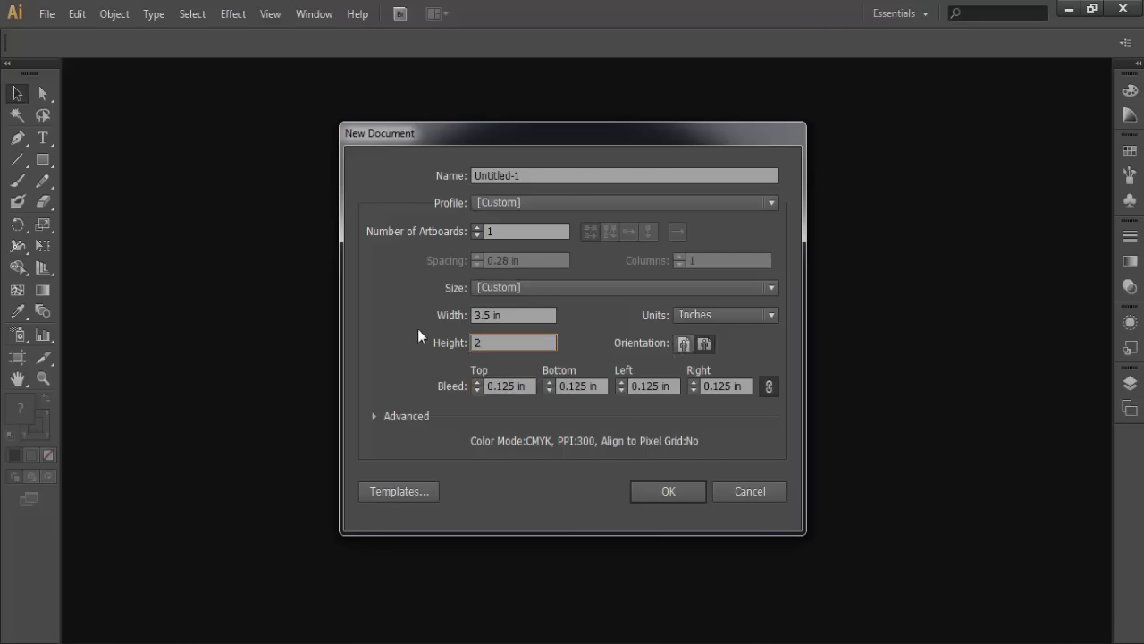
{"action": "left_click", "coordinate": [526, 318]}
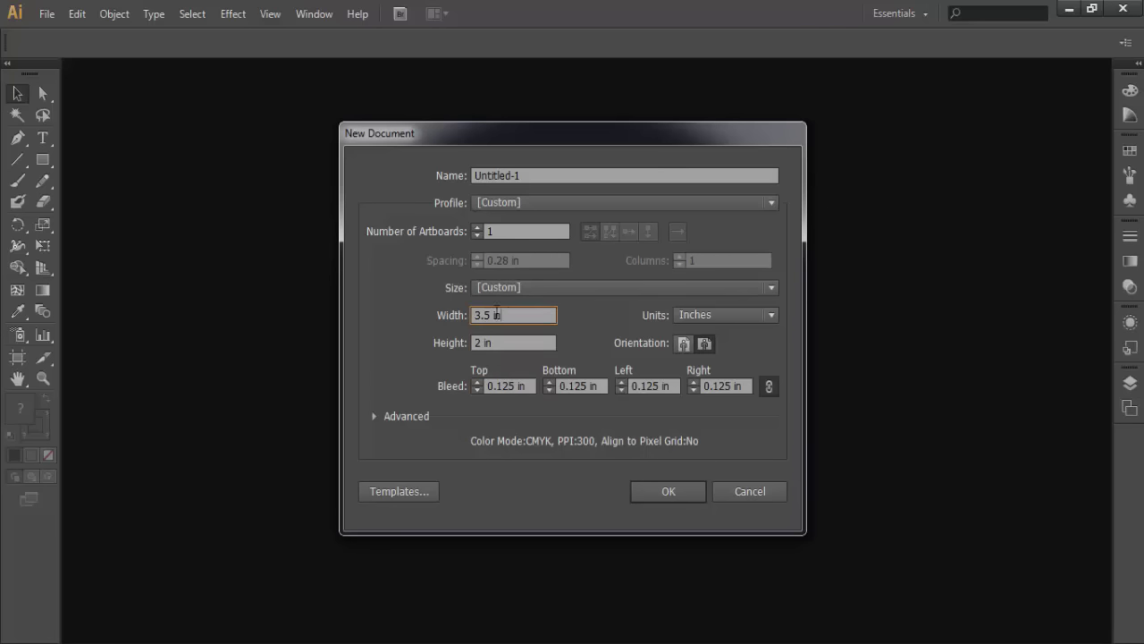
{"action": "left_click", "coordinate": [506, 385]}
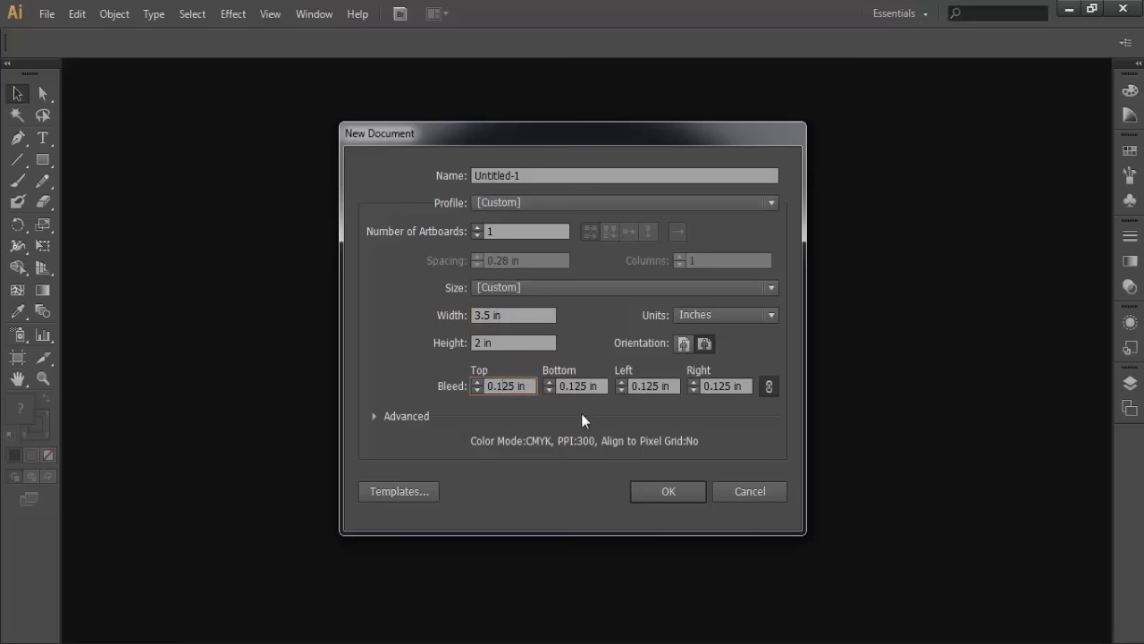
Expand the Advanced options and keep the colour mode at CMYK after trying RGB.
{"action": "left_click", "coordinate": [377, 419]}
{"action": "scroll", "coordinate": [515, 446], "scroll_direction": "down", "scroll_amount": 1}
{"action": "scroll", "coordinate": [509, 447], "scroll_direction": "up", "scroll_amount": 1}
{"action": "left_click", "coordinate": [508, 447]}
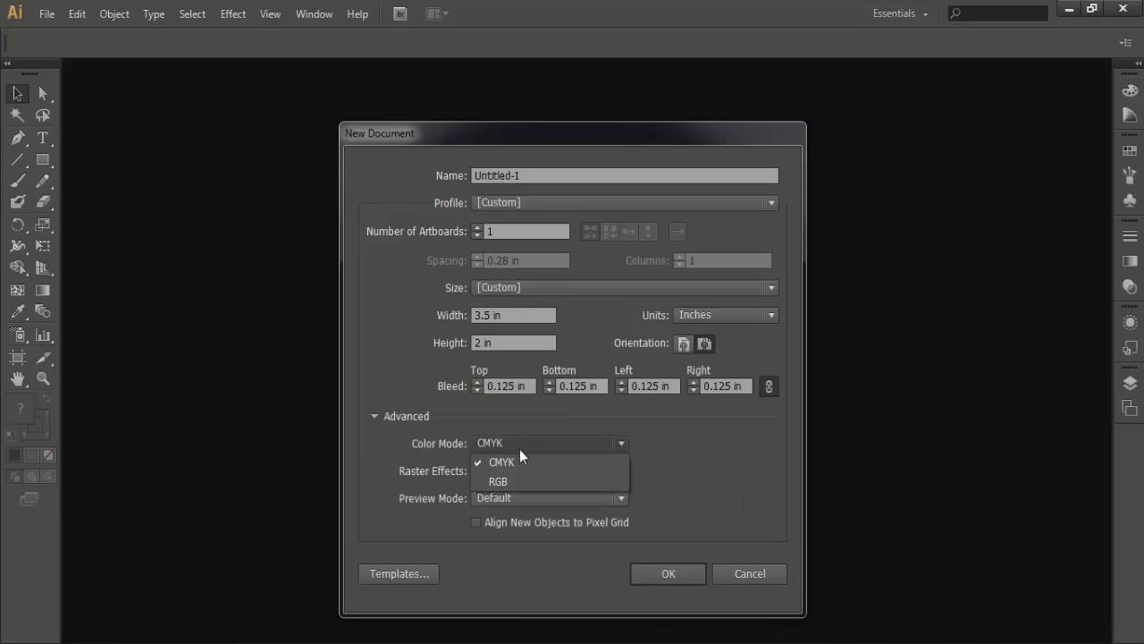
{"action": "left_click", "coordinate": [505, 477]}
{"action": "left_click", "coordinate": [506, 443]}
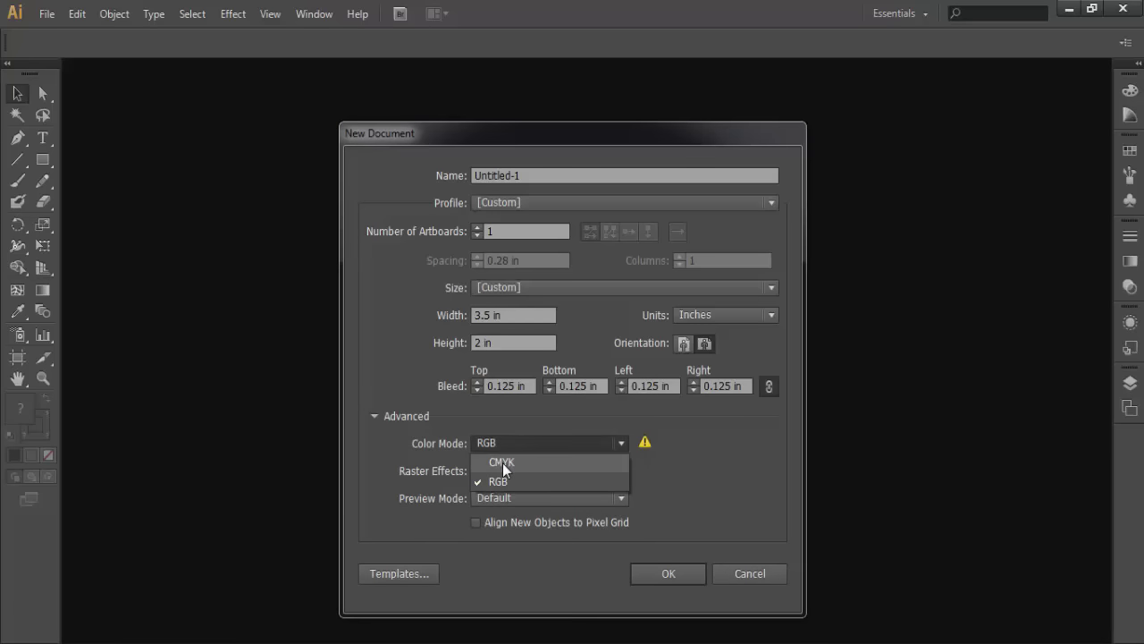
{"action": "left_click", "coordinate": [502, 462]}
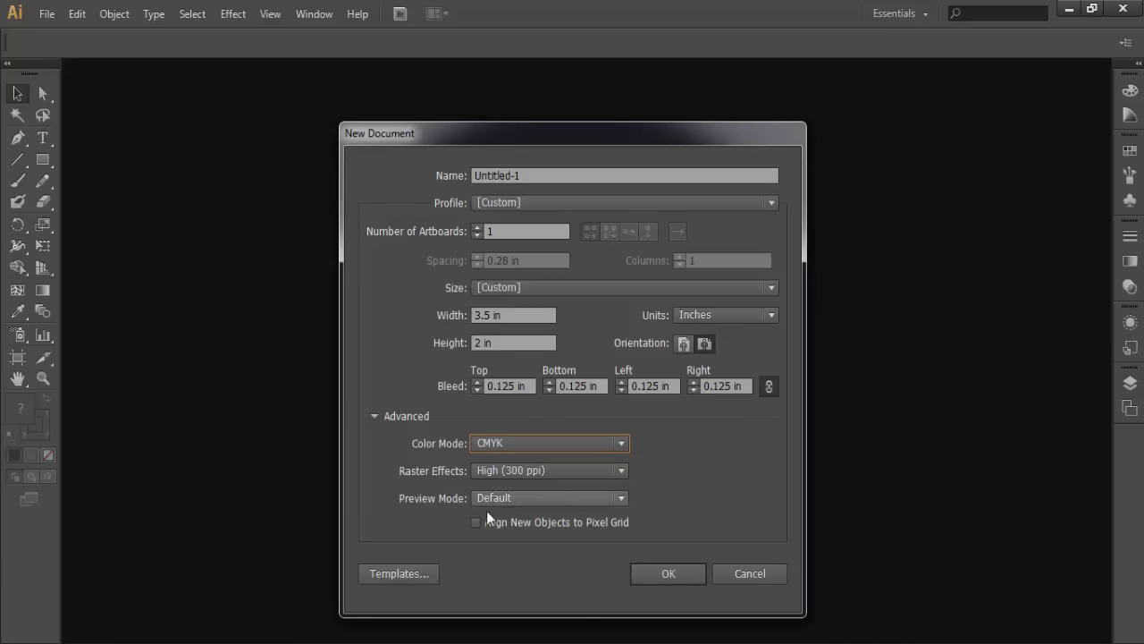
Confirm the New Document settings to create Untitled-1, then glance through the Object menu.
{"action": "left_click", "coordinate": [669, 574]}
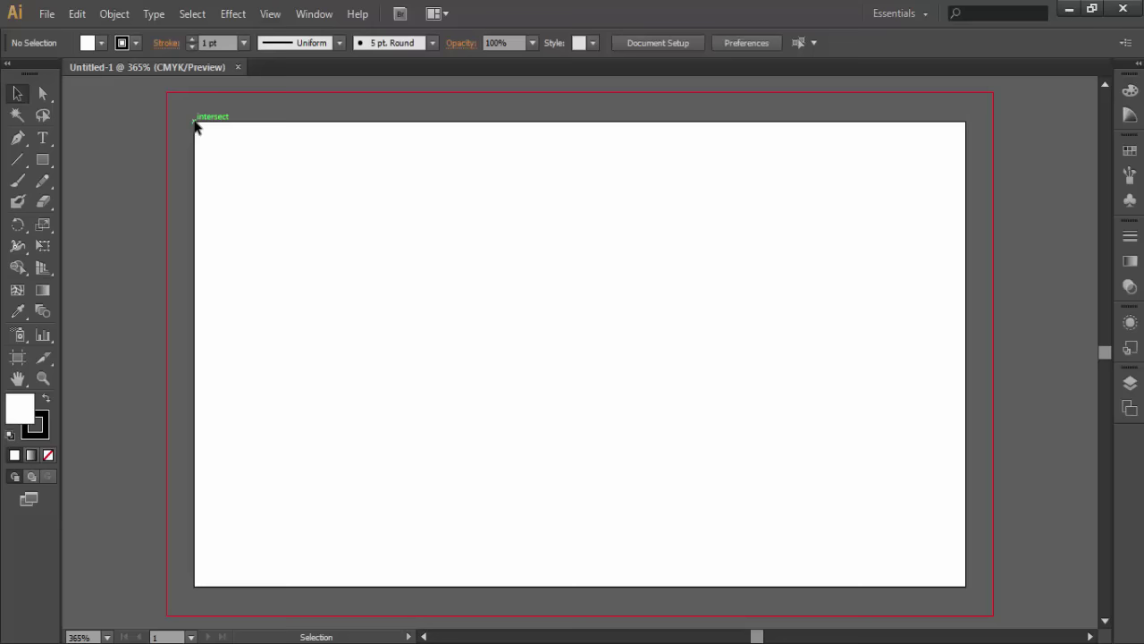
{"action": "left_click", "coordinate": [111, 17]}
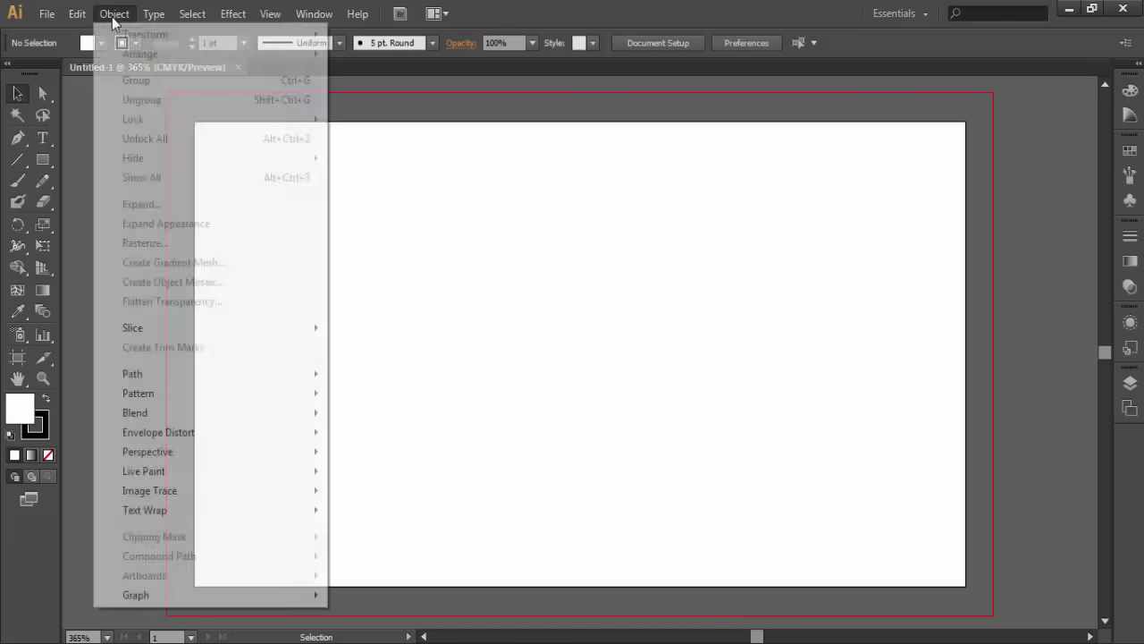
{"action": "left_click", "coordinate": [662, 8]}
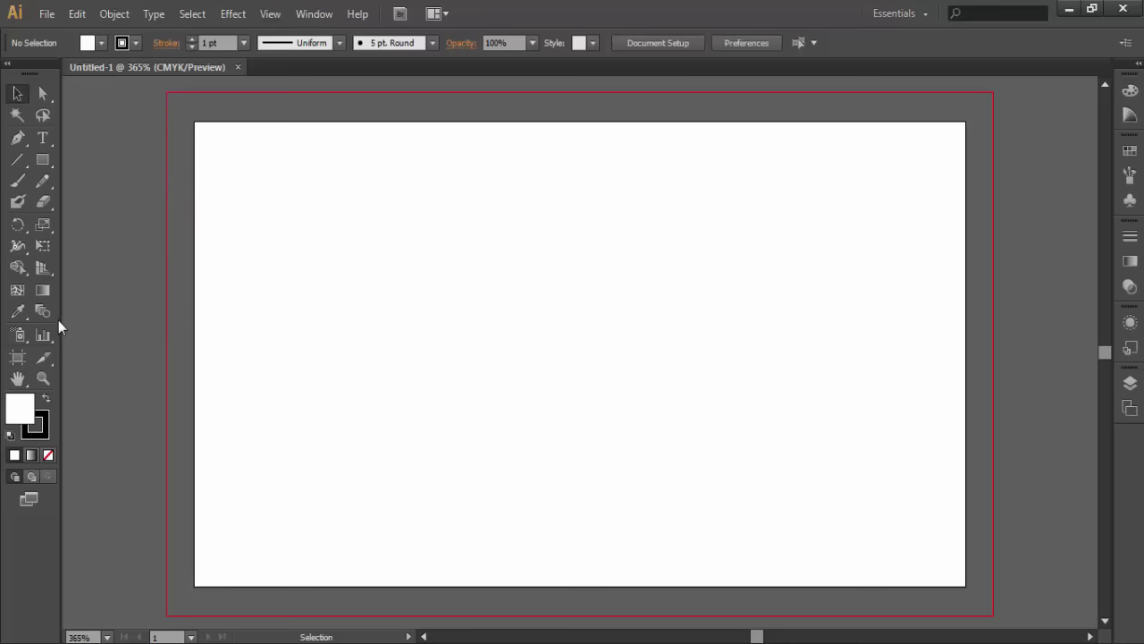
Draw a rectangle from the artboard's top-left to bottom-right corner.
{"action": "left_click", "coordinate": [43, 160]}
{"action": "left_click_drag", "start_coordinate": [45, 162], "coordinate": [116, 159]}
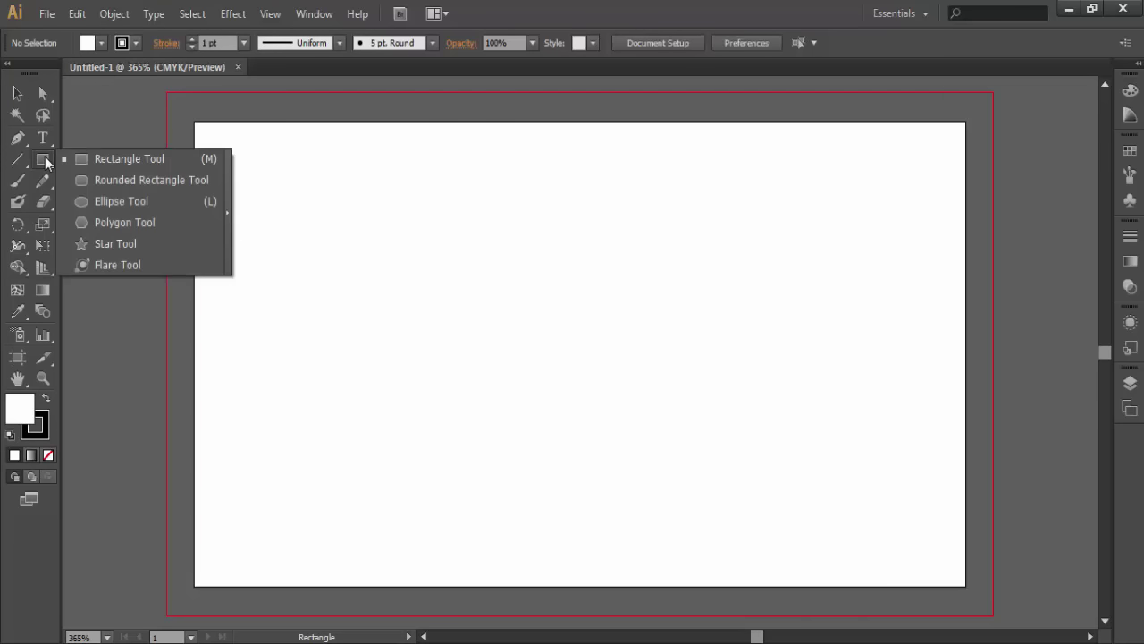
{"action": "left_click", "coordinate": [128, 159]}
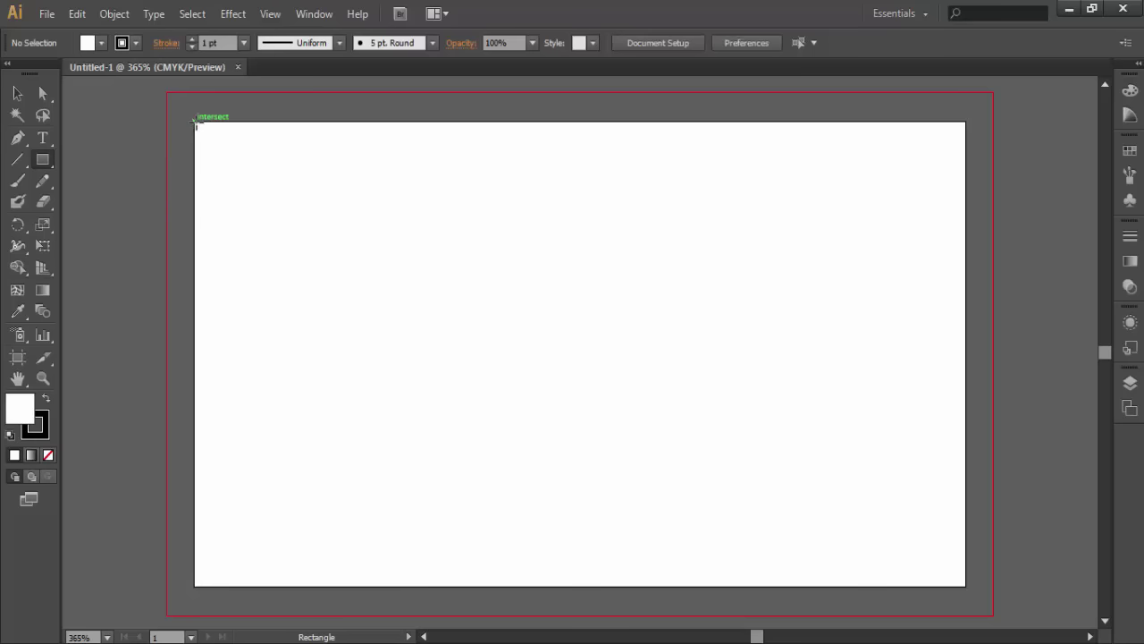
{"action": "left_click_drag", "start_coordinate": [195, 123], "coordinate": [964, 585]}
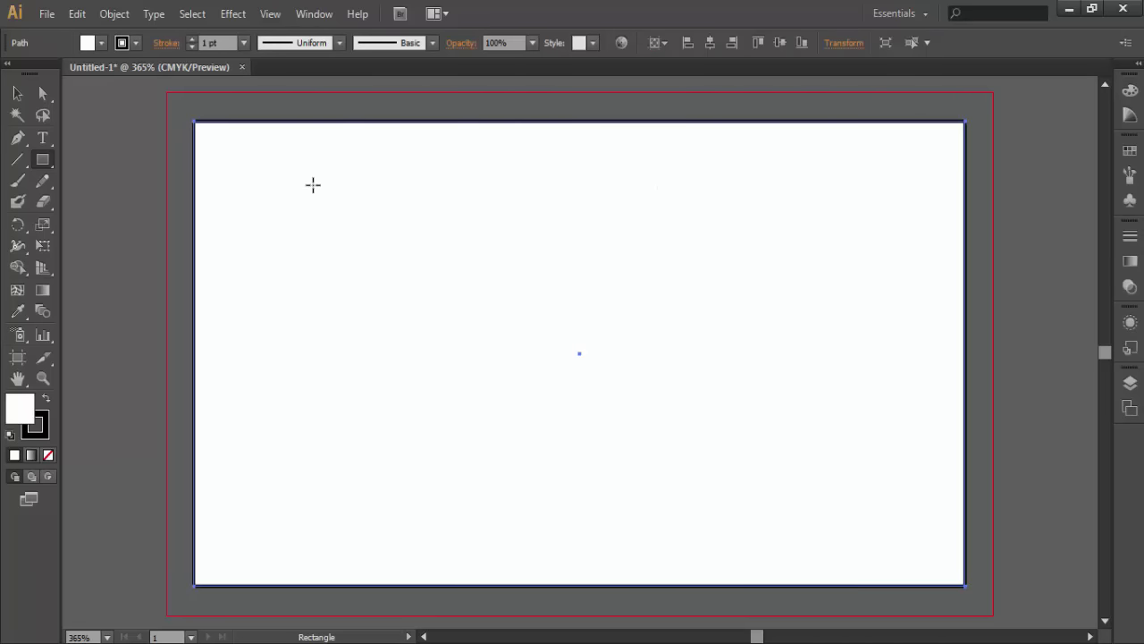
Give the rectangle no stroke and a CMYK Red fill.
{"action": "left_click", "coordinate": [135, 43]}
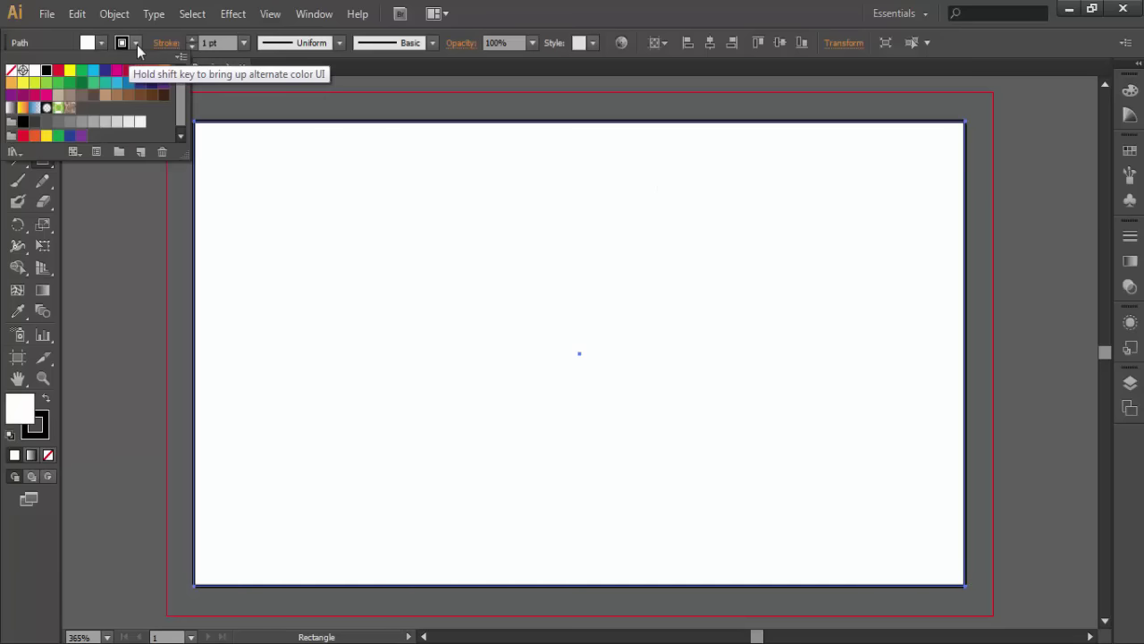
{"action": "left_click", "coordinate": [13, 75]}
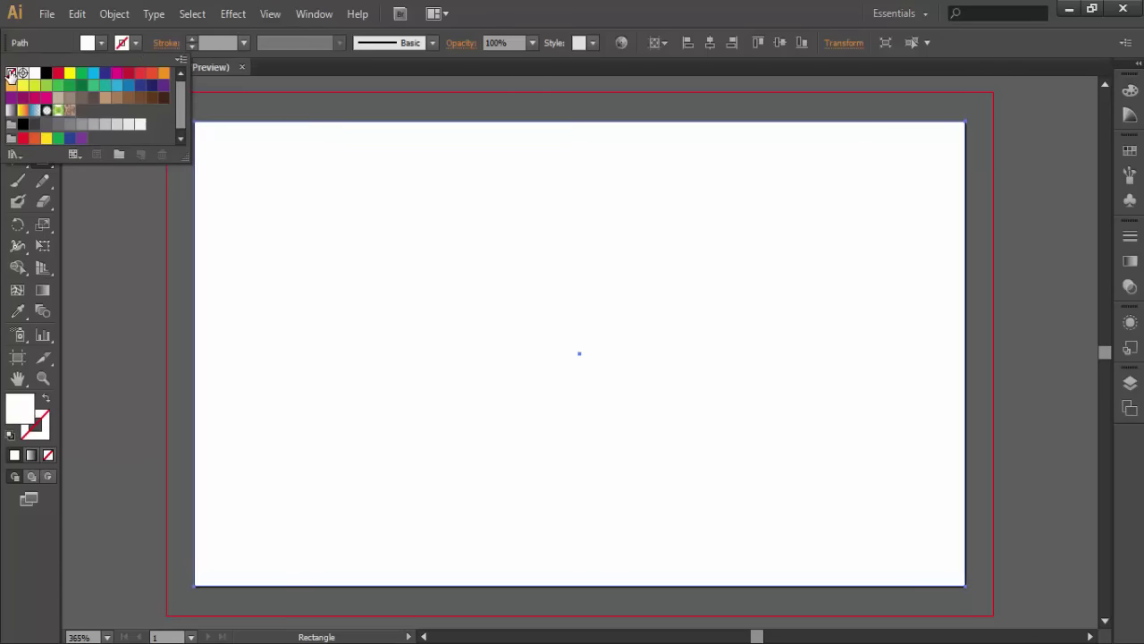
{"action": "left_click", "coordinate": [135, 43]}
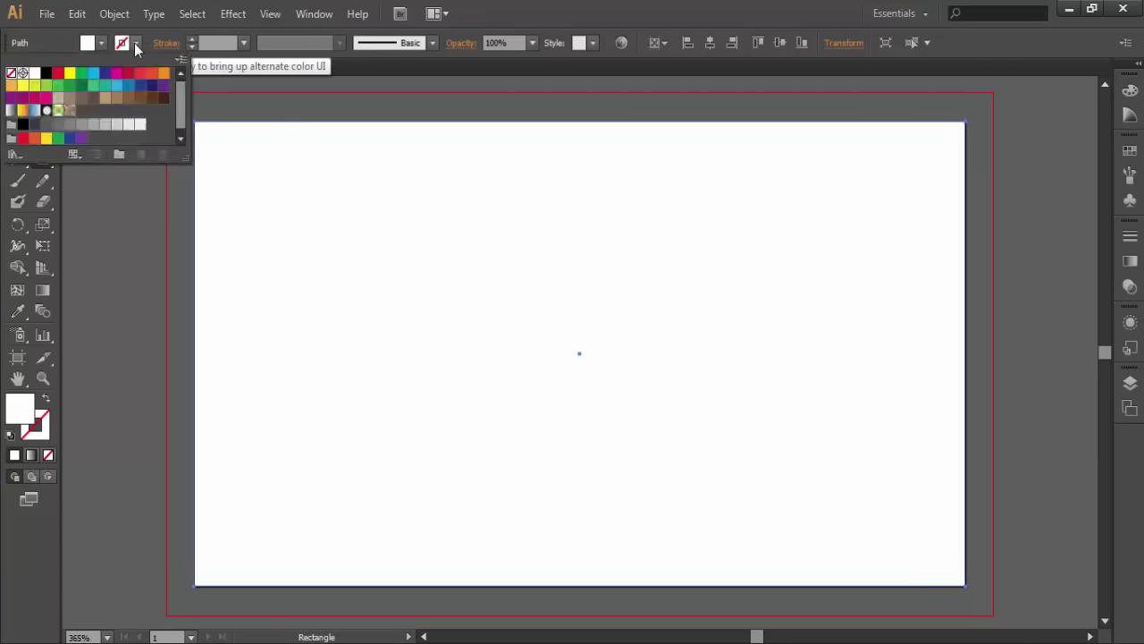
{"action": "left_click", "coordinate": [101, 49]}
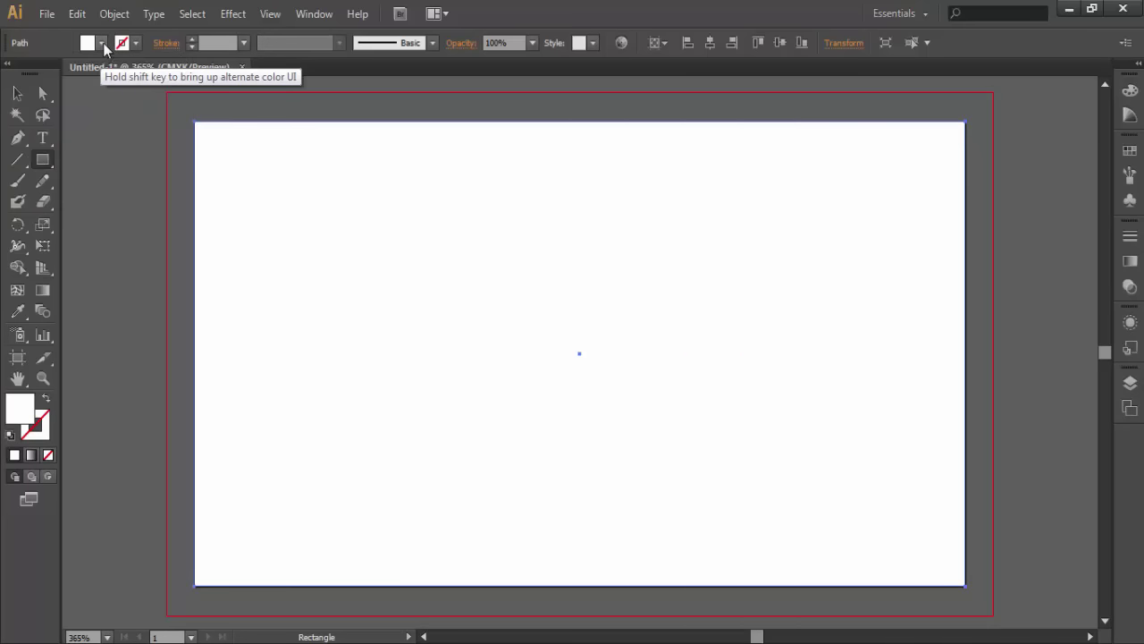
{"action": "left_click", "coordinate": [101, 49]}
{"action": "left_click", "coordinate": [57, 75]}
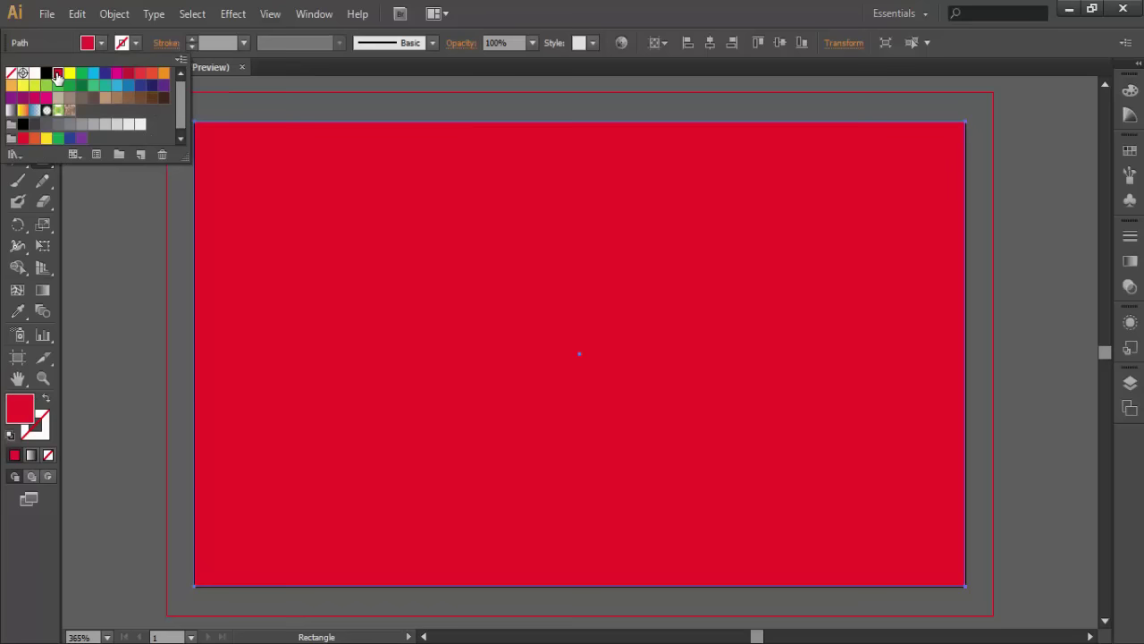
{"action": "left_click", "coordinate": [116, 15]}
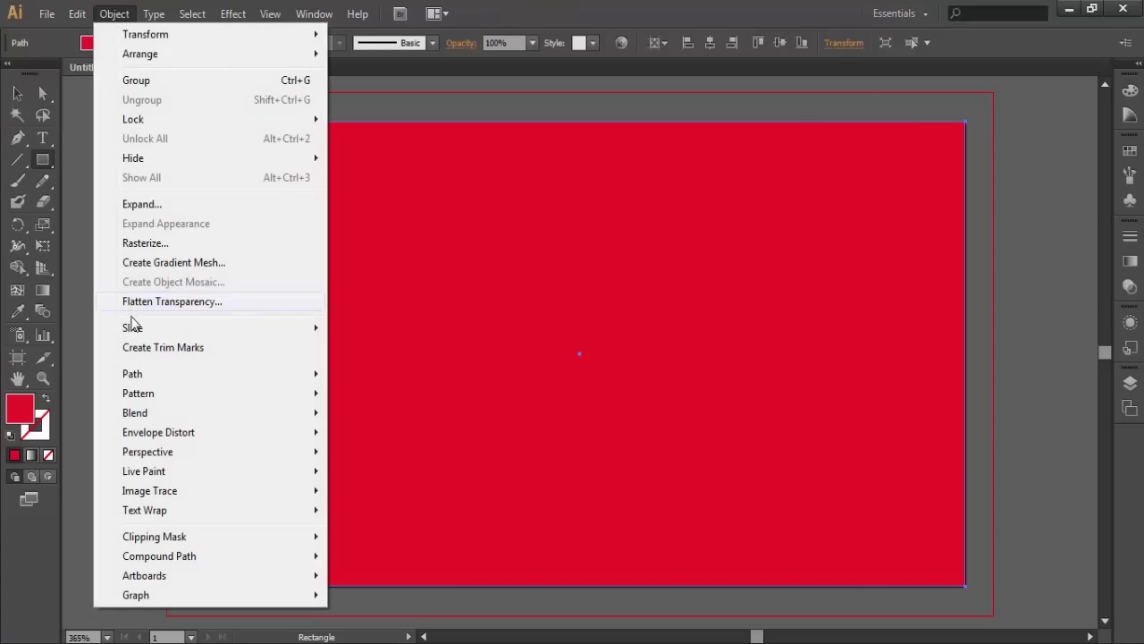
{"action": "mouse_move", "coordinate": [132, 373]}
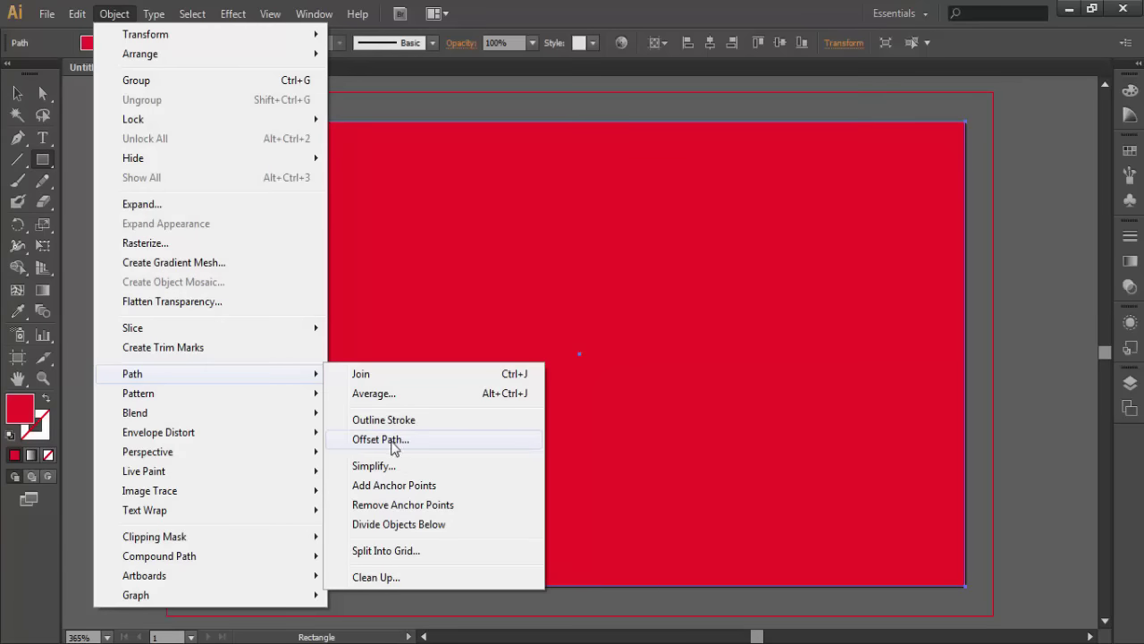
{"action": "left_click", "coordinate": [389, 441]}
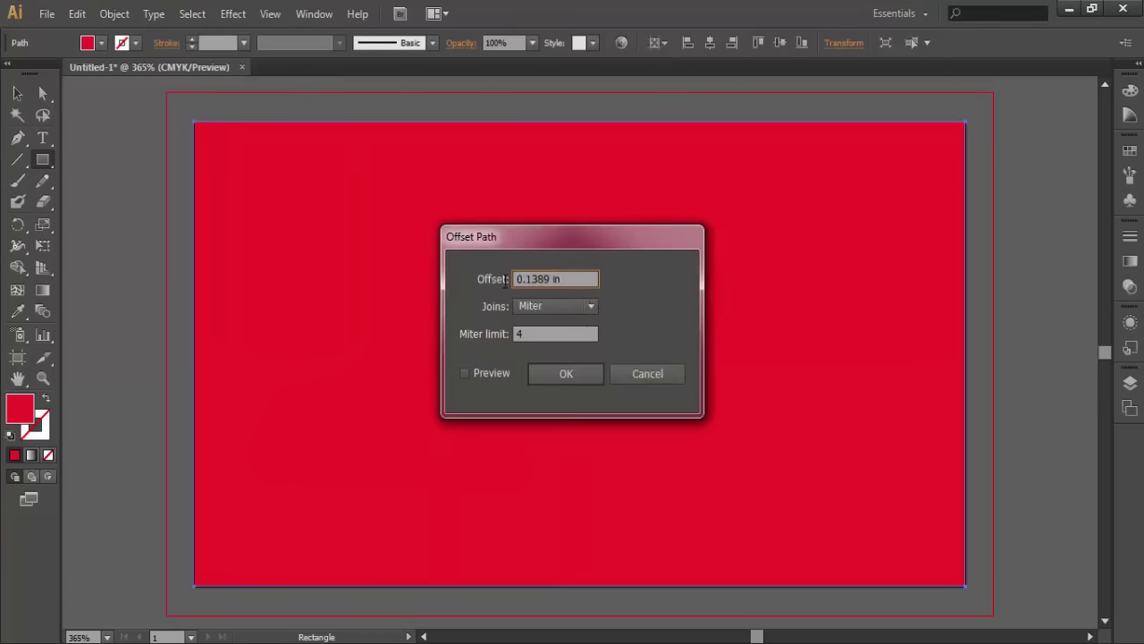
{"action": "left_click_drag", "start_coordinate": [588, 282], "coordinate": [512, 282]}
{"action": "type", "text": ".12"}
{"action": "type", "text": "5"}
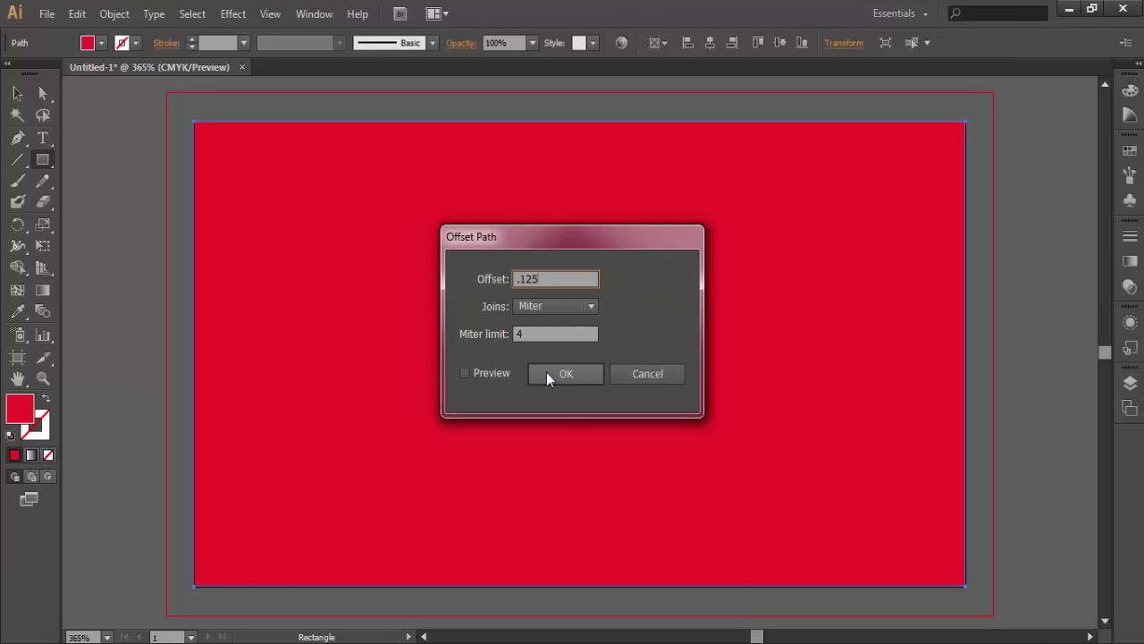
{"action": "left_click", "coordinate": [546, 372]}
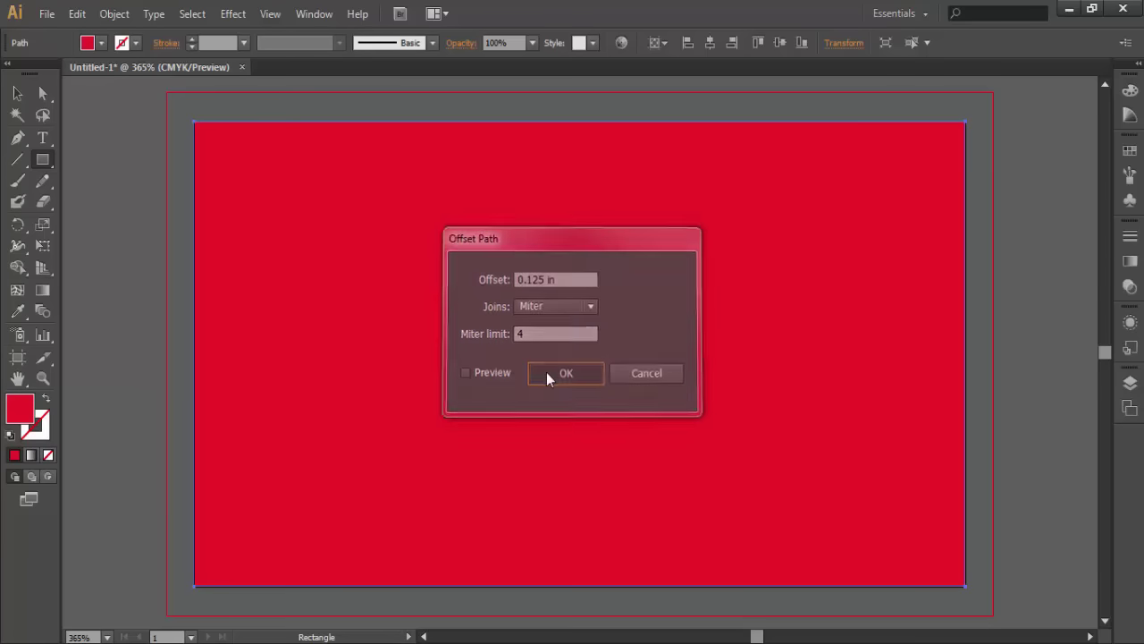
{"action": "scroll", "coordinate": [547, 372], "scroll_direction": "up", "scroll_amount": 1}
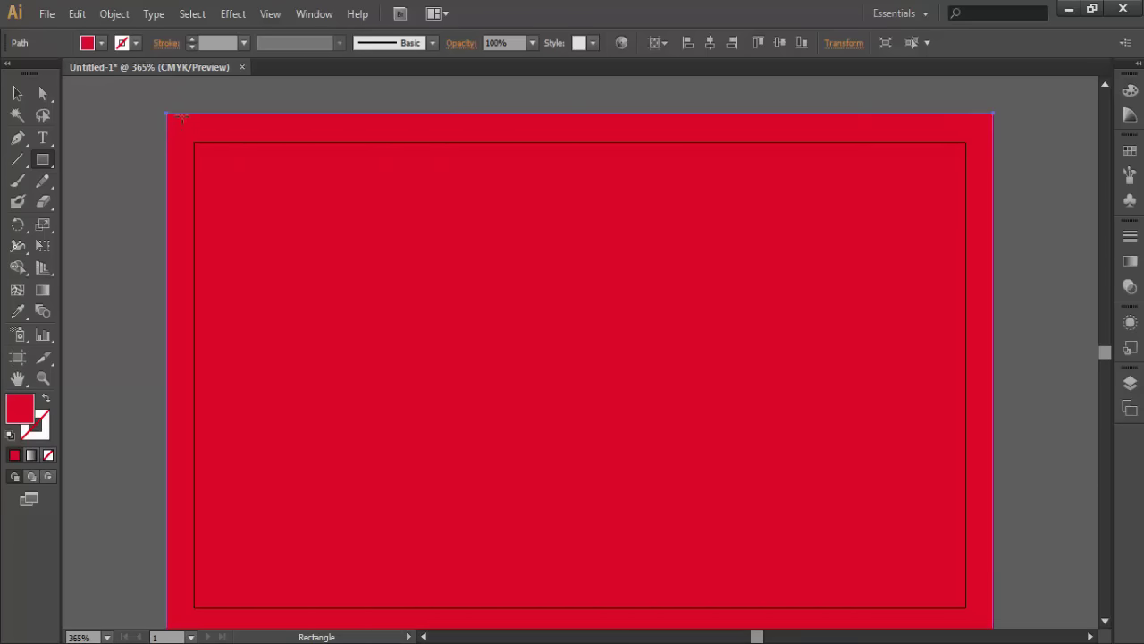
{"action": "scroll", "coordinate": [178, 195], "scroll_direction": "up", "scroll_amount": 1}
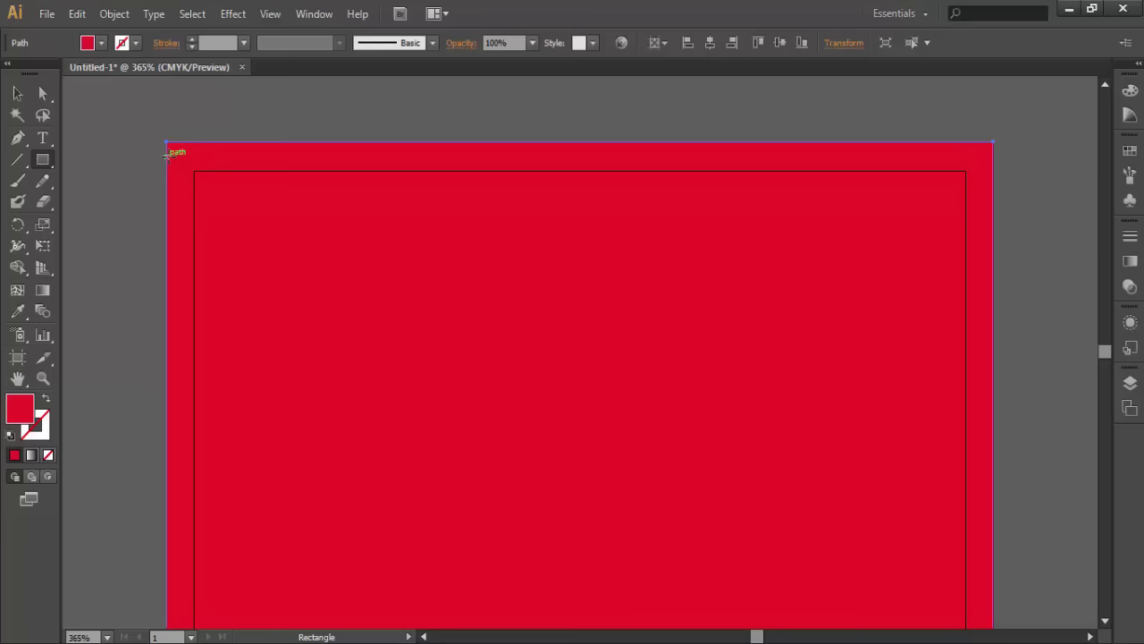
{"action": "key", "text": "ctrl+z"}
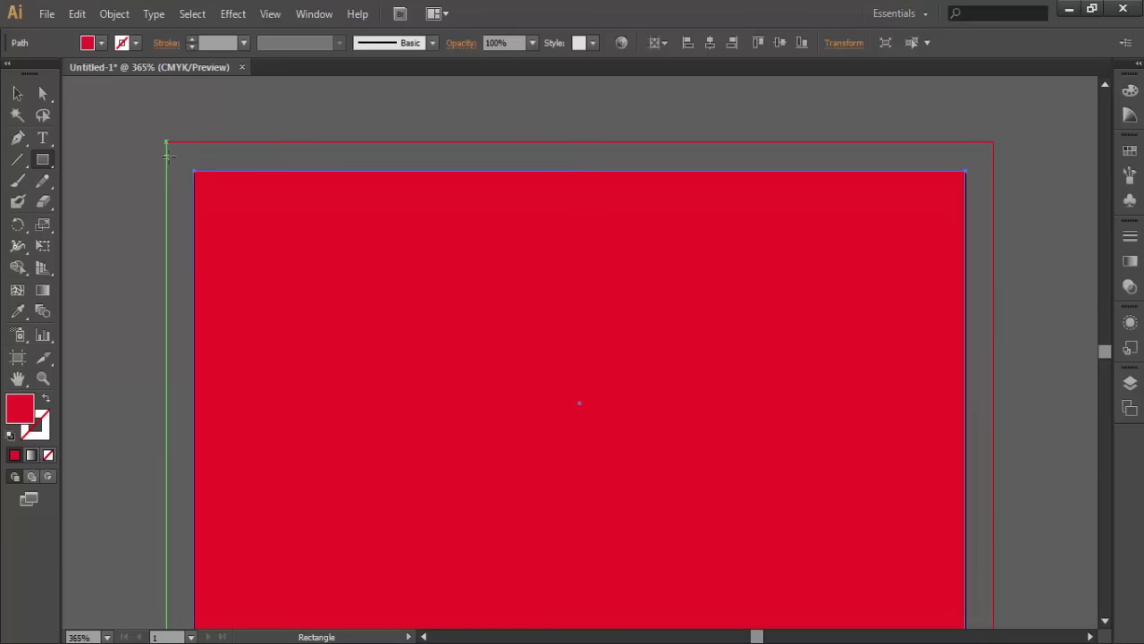
Apply a -0.125 in offset path with preview, then undo it and delete the rectangle.
{"action": "left_click", "coordinate": [114, 13]}
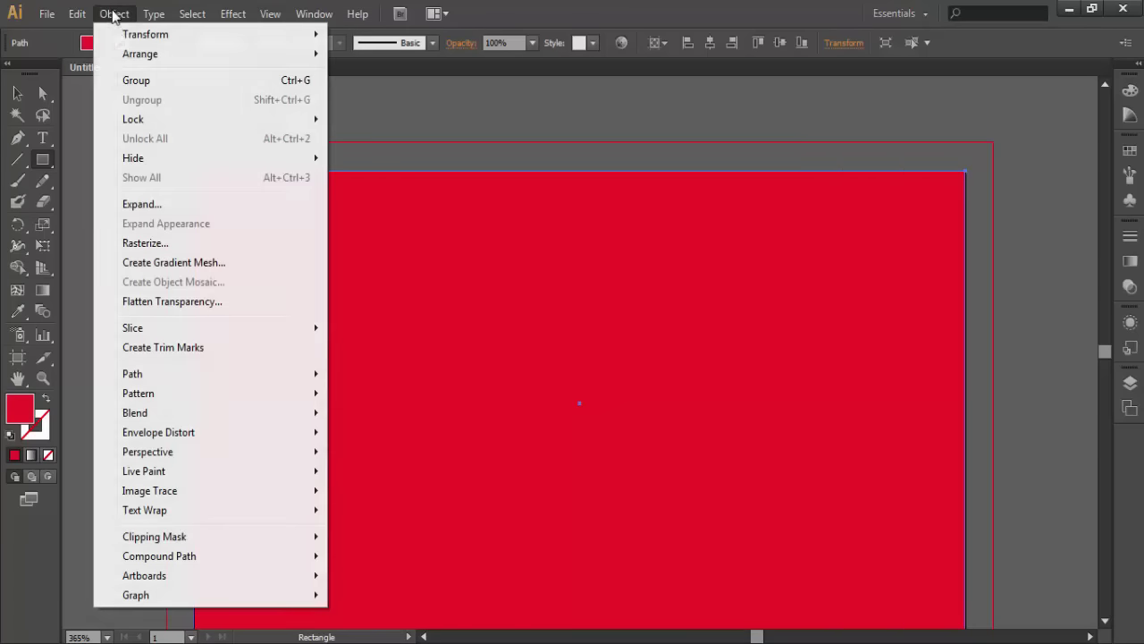
{"action": "mouse_move", "coordinate": [132, 374]}
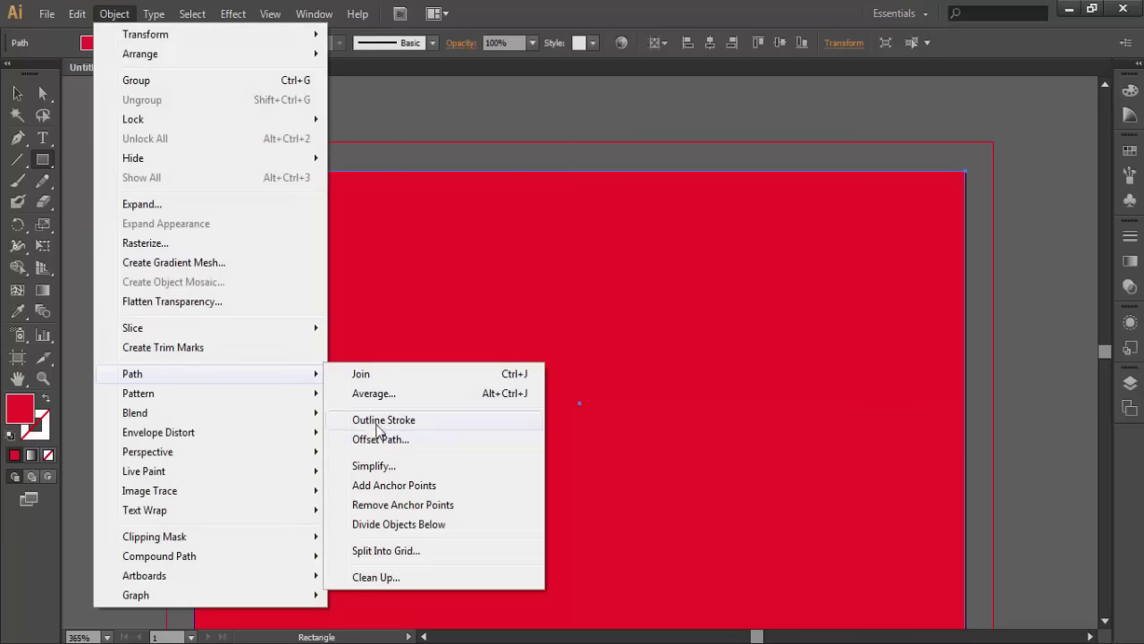
{"action": "left_click", "coordinate": [375, 442]}
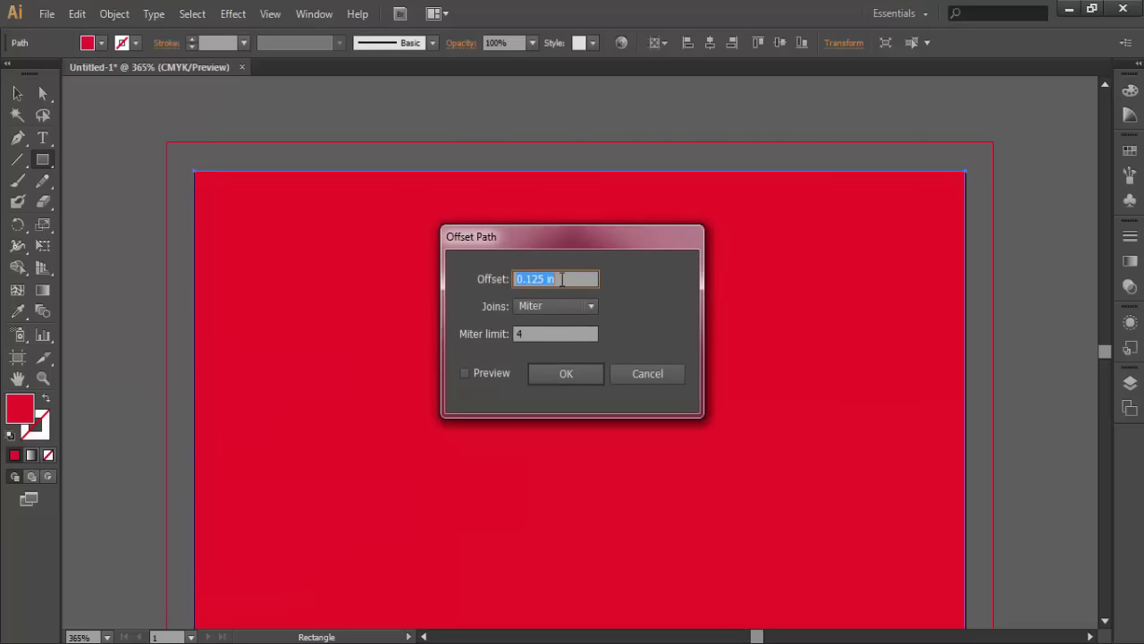
{"action": "left_click", "coordinate": [563, 279]}
{"action": "type", "text": "-"}
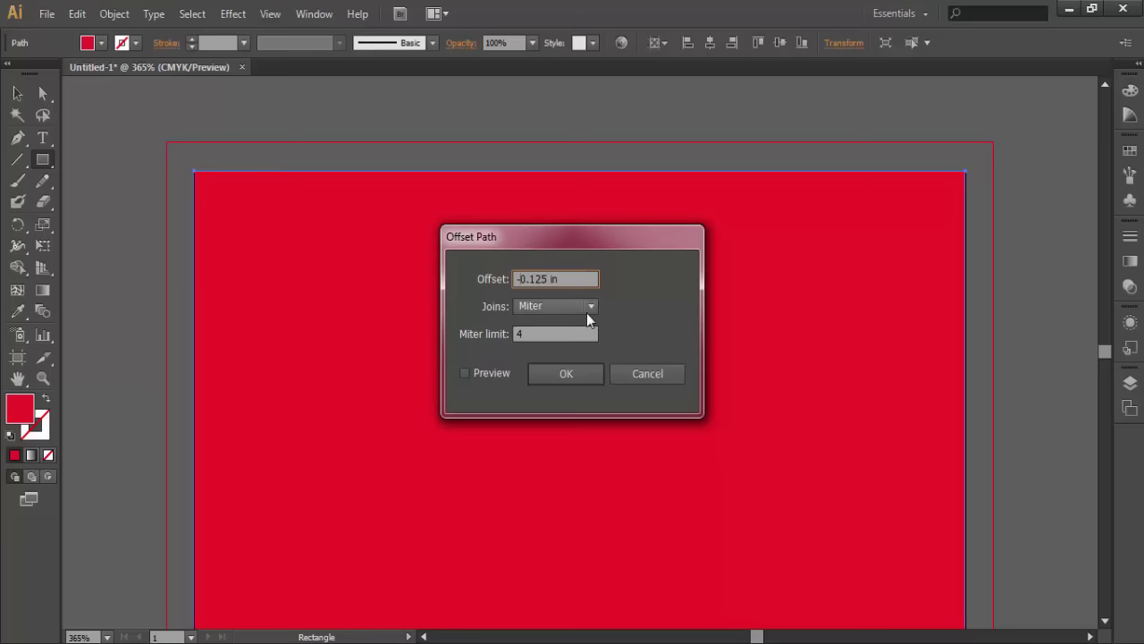
{"action": "left_click", "coordinate": [474, 371]}
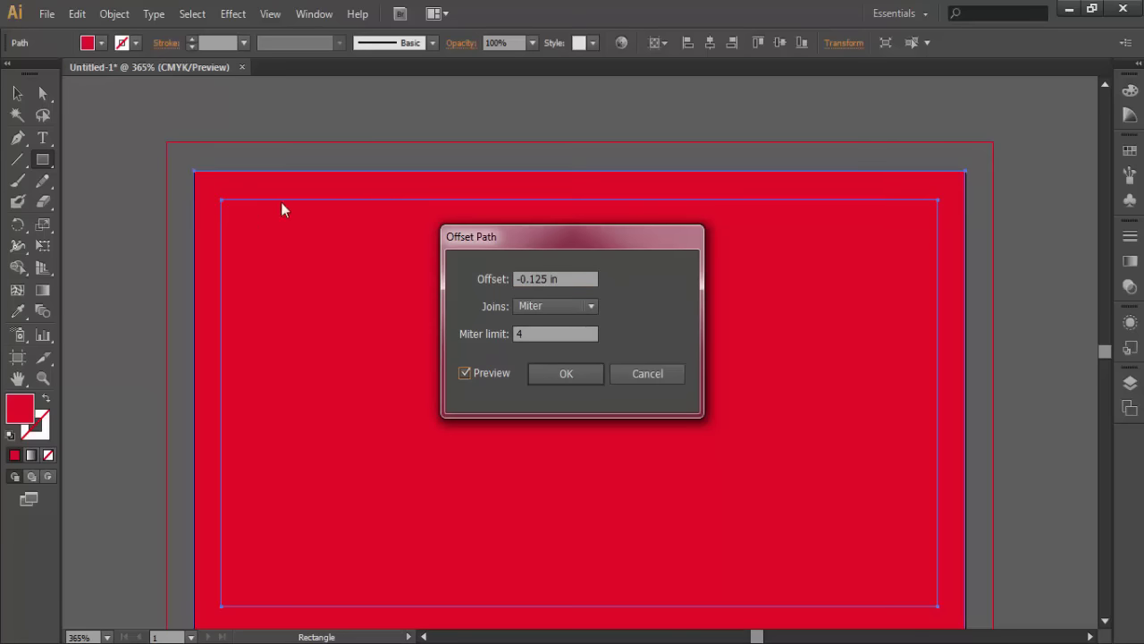
{"action": "left_click", "coordinate": [549, 371]}
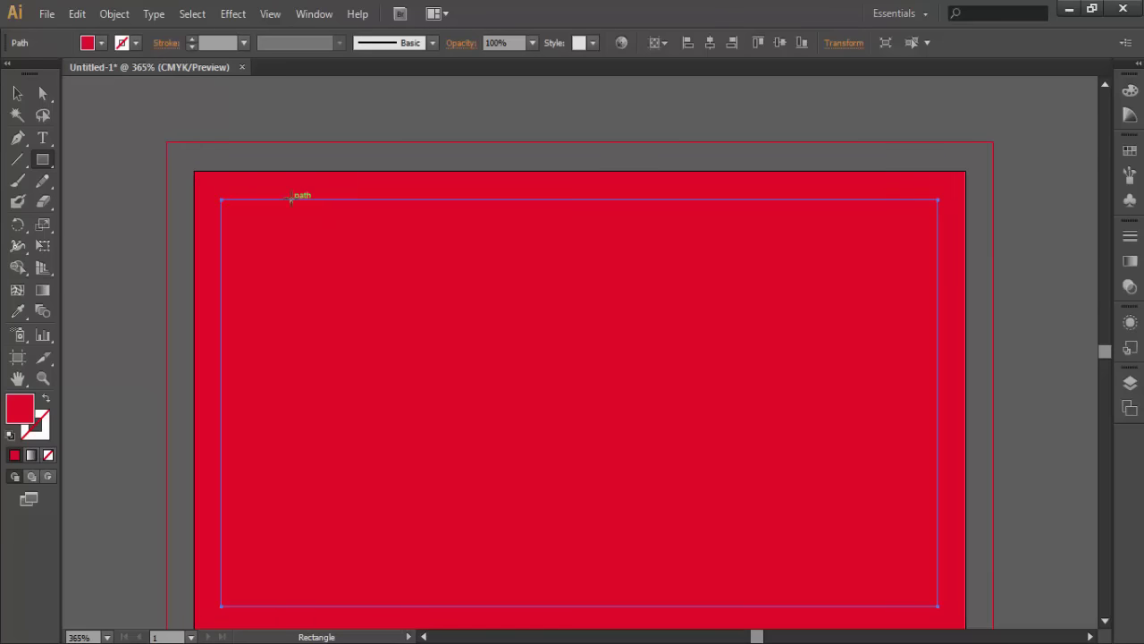
{"action": "key", "text": "ctrl+z"}
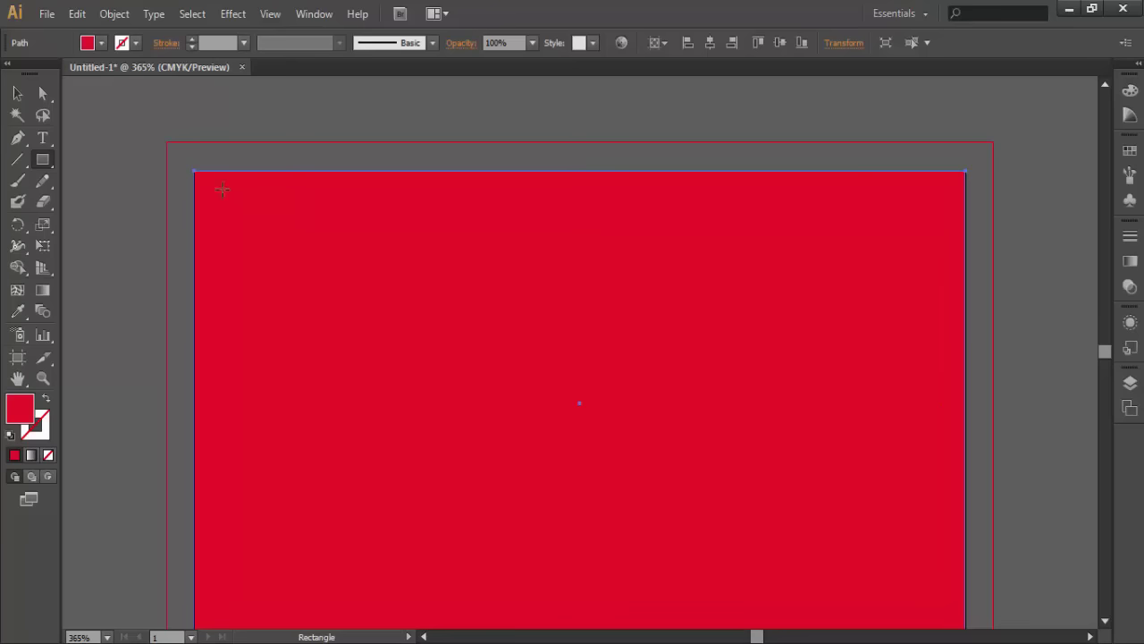
{"action": "key", "text": "Delete"}
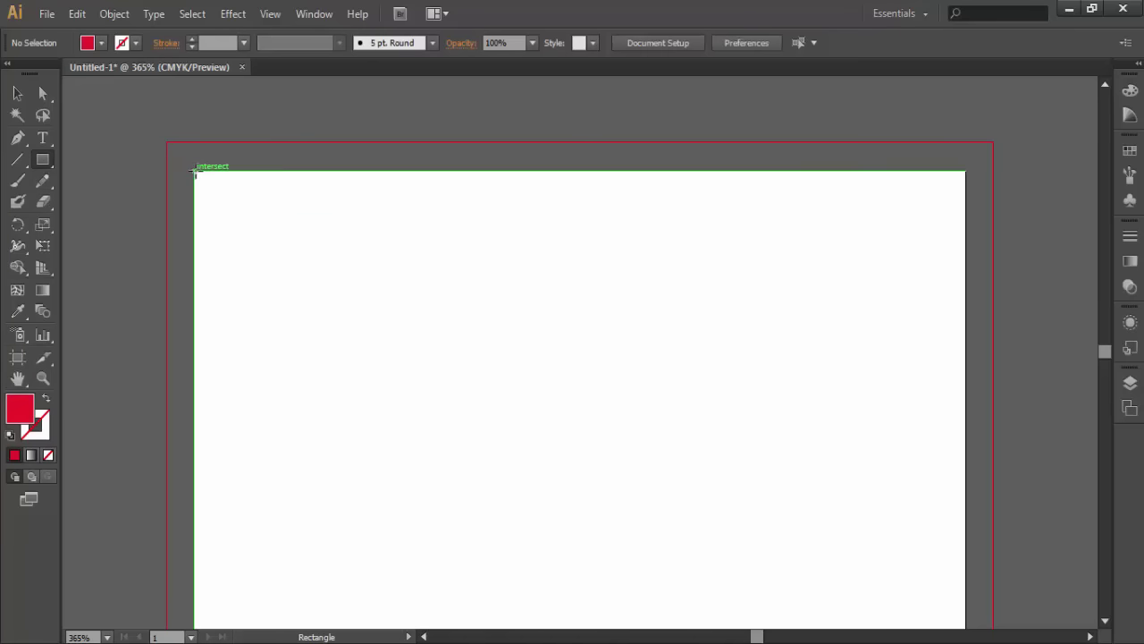
Redraw the artboard-sized red rectangle and bring up Offset Path showing -0.125 in.
{"action": "scroll", "coordinate": [195, 173], "scroll_direction": "down", "scroll_amount": 1}
{"action": "left_click_drag", "start_coordinate": [195, 157], "coordinate": [215, 170]}
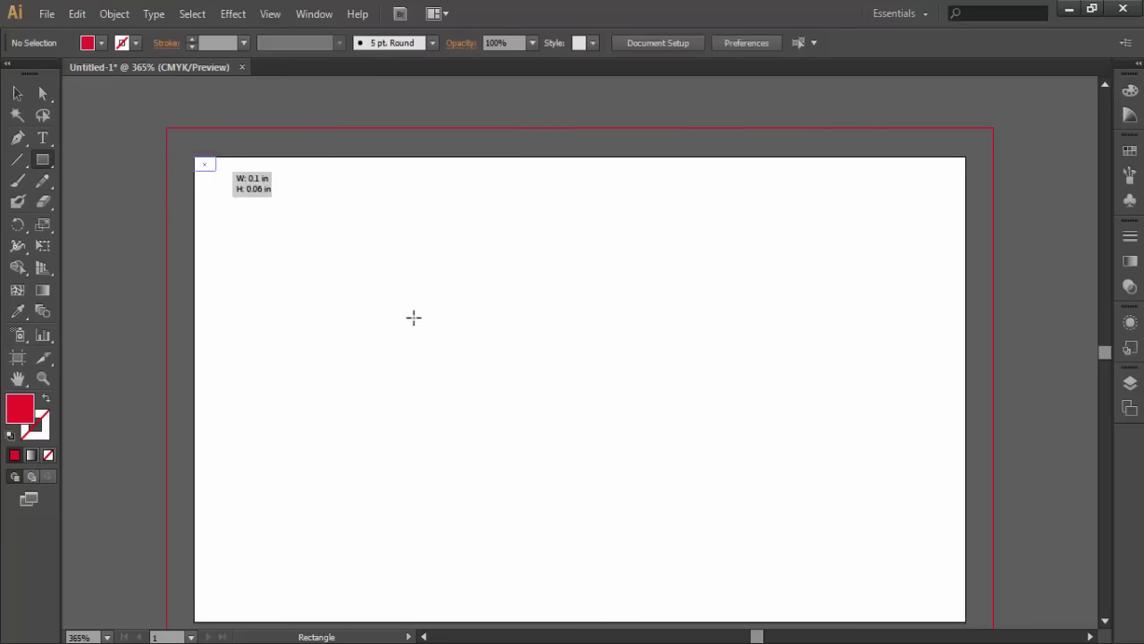
{"action": "left_click_drag", "start_coordinate": [413, 317], "coordinate": [965, 486]}
{"action": "scroll", "coordinate": [805, 467], "scroll_direction": "up", "scroll_amount": 1}
{"action": "scroll", "coordinate": [616, 541], "scroll_direction": "up", "scroll_amount": 1}
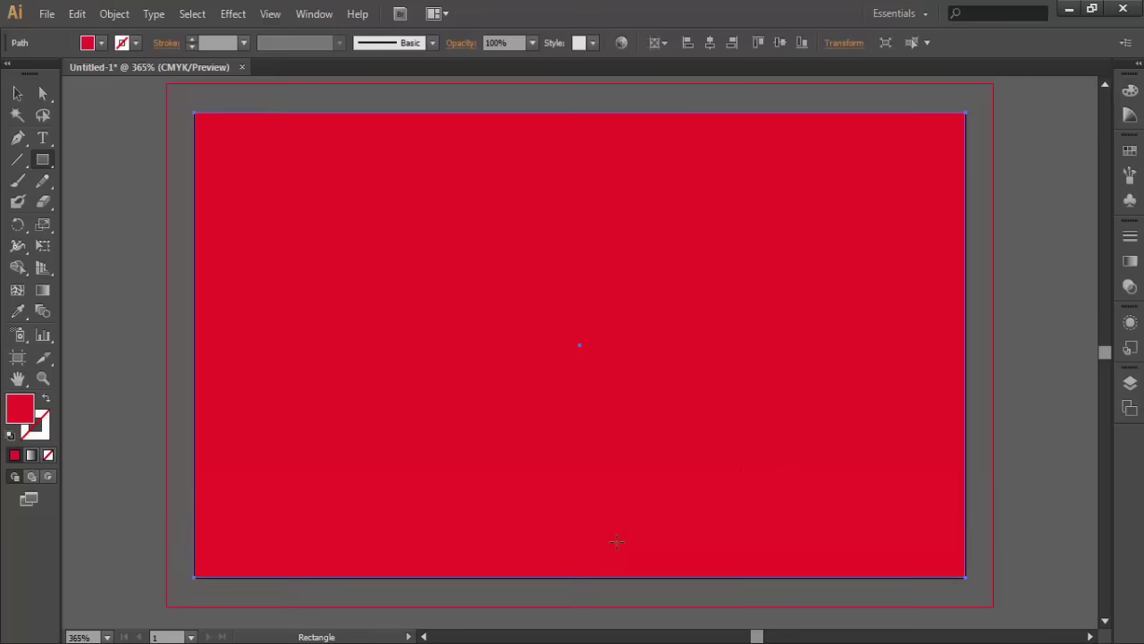
{"action": "scroll", "coordinate": [617, 540], "scroll_direction": "up", "scroll_amount": 1}
{"action": "left_click", "coordinate": [101, 43]}
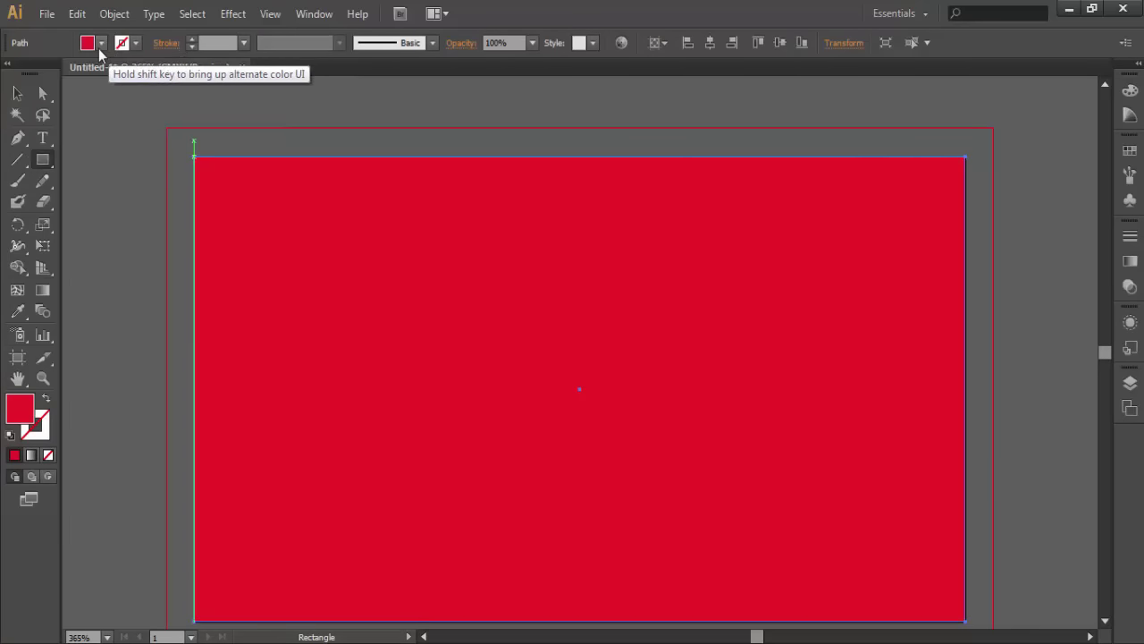
{"action": "left_click", "coordinate": [126, 20]}
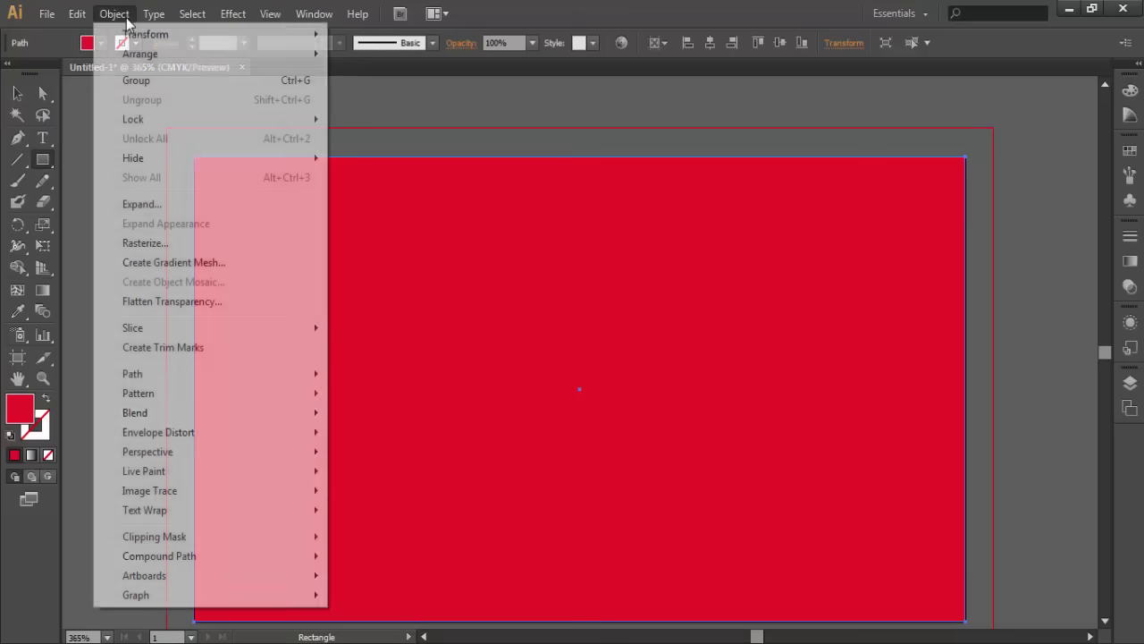
{"action": "mouse_move", "coordinate": [133, 374]}
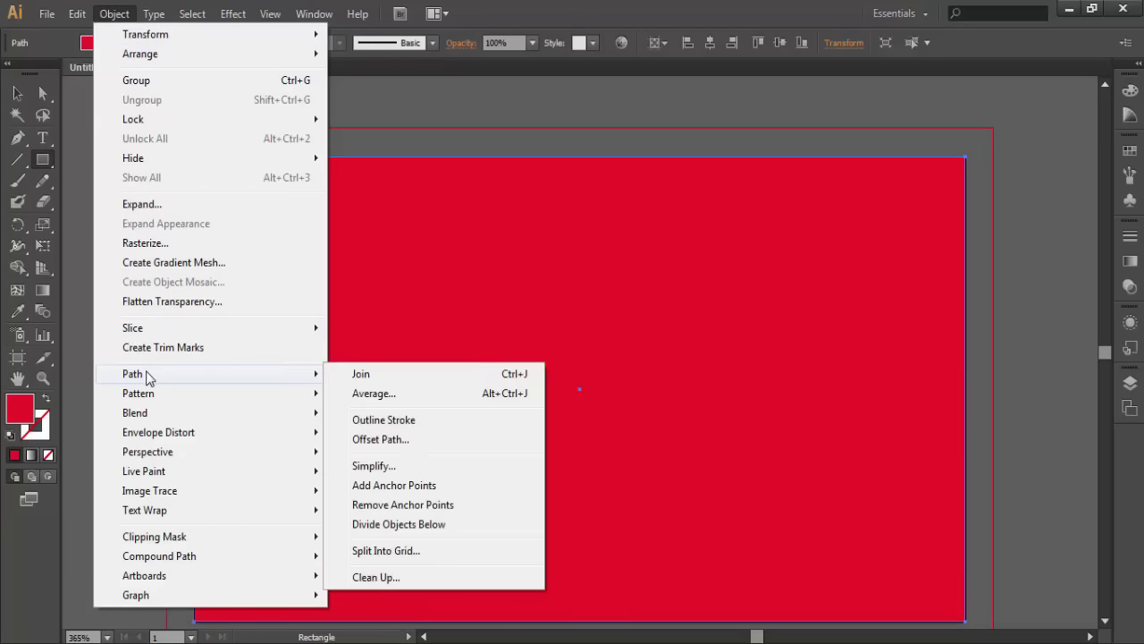
{"action": "left_click", "coordinate": [384, 439]}
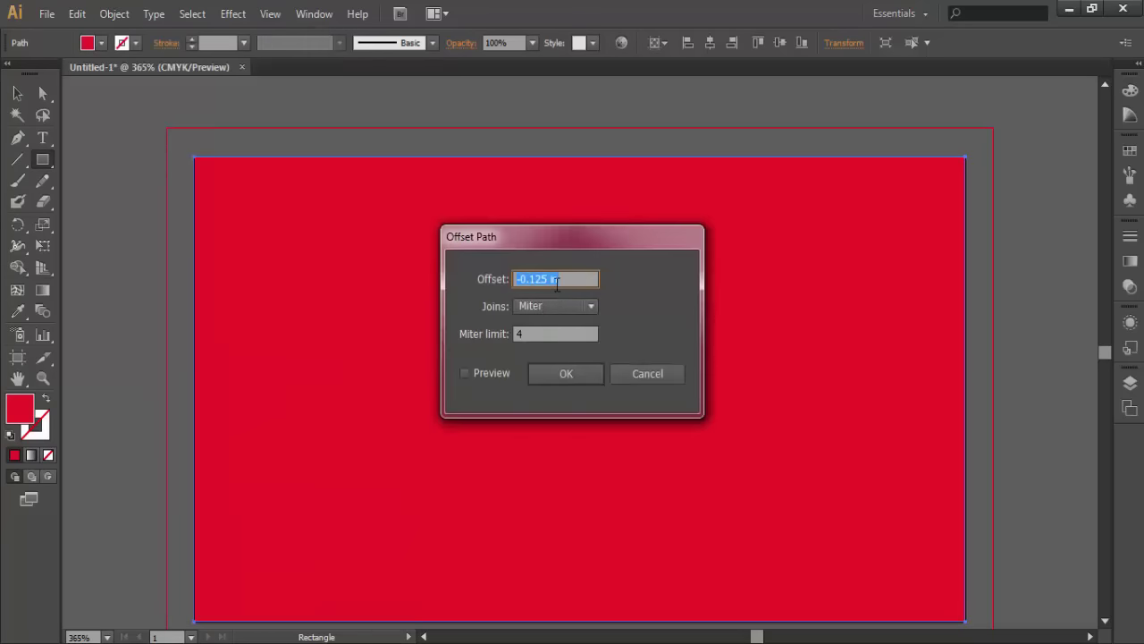
Apply Offset Path at -0.125 in to the red rectangle, creating an inset path.
{"action": "left_click_drag", "start_coordinate": [534, 279], "coordinate": [542, 279]}
{"action": "left_click", "coordinate": [559, 279]}
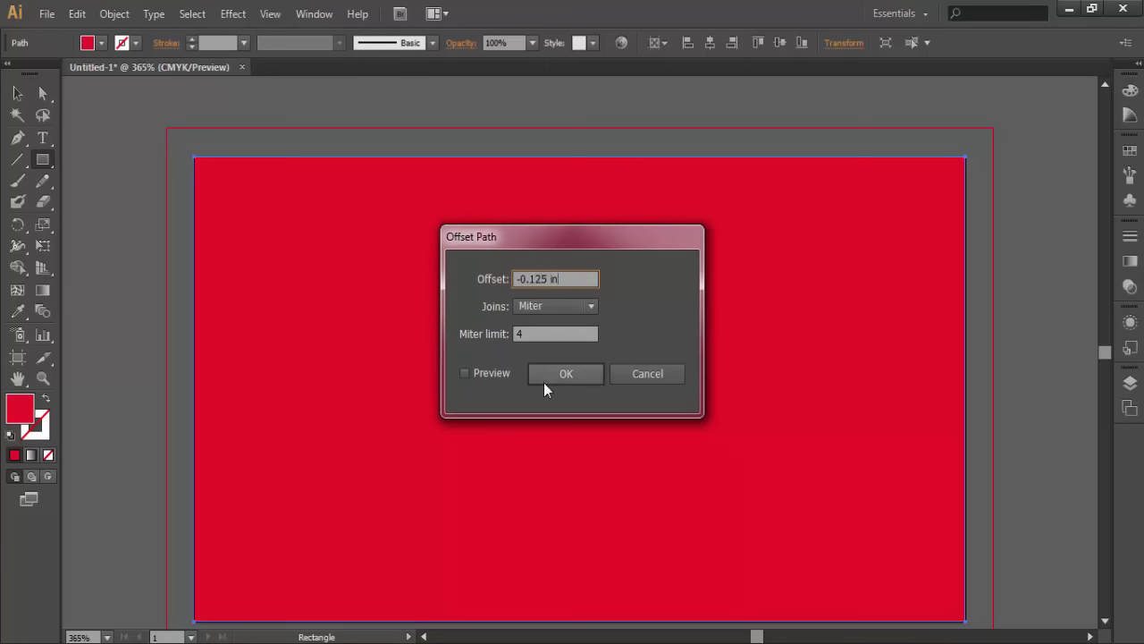
{"action": "left_click", "coordinate": [573, 373]}
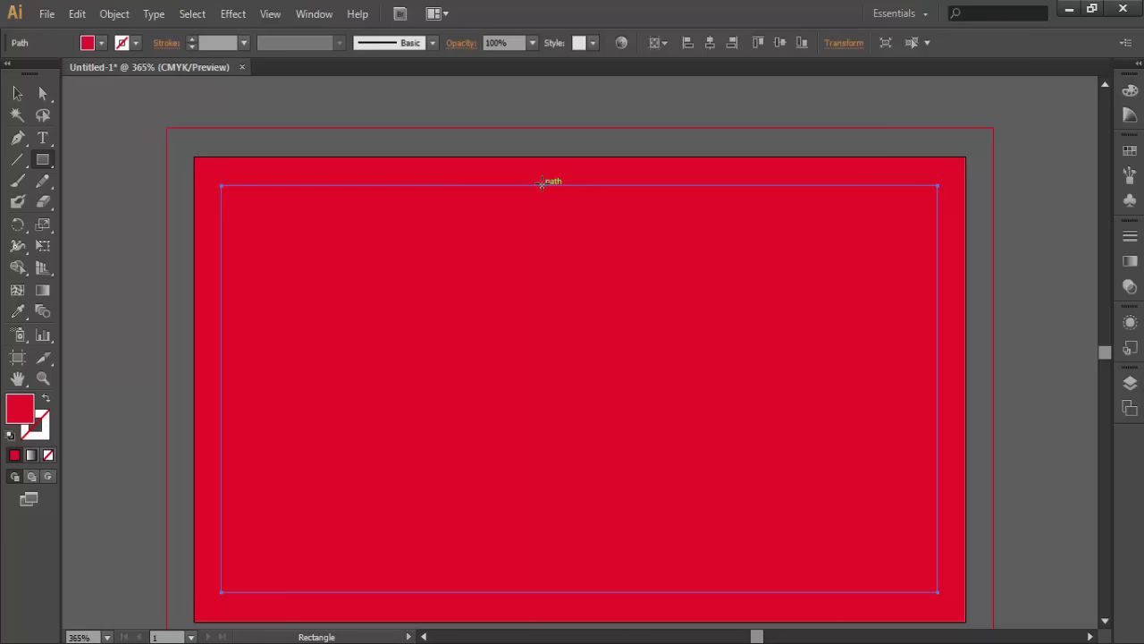
Delete the outer red rectangle, keeping the cyan inset outline, then zoom out.
{"action": "left_click", "coordinate": [541, 185], "text": "ctrl"}
{"action": "key", "text": "v"}
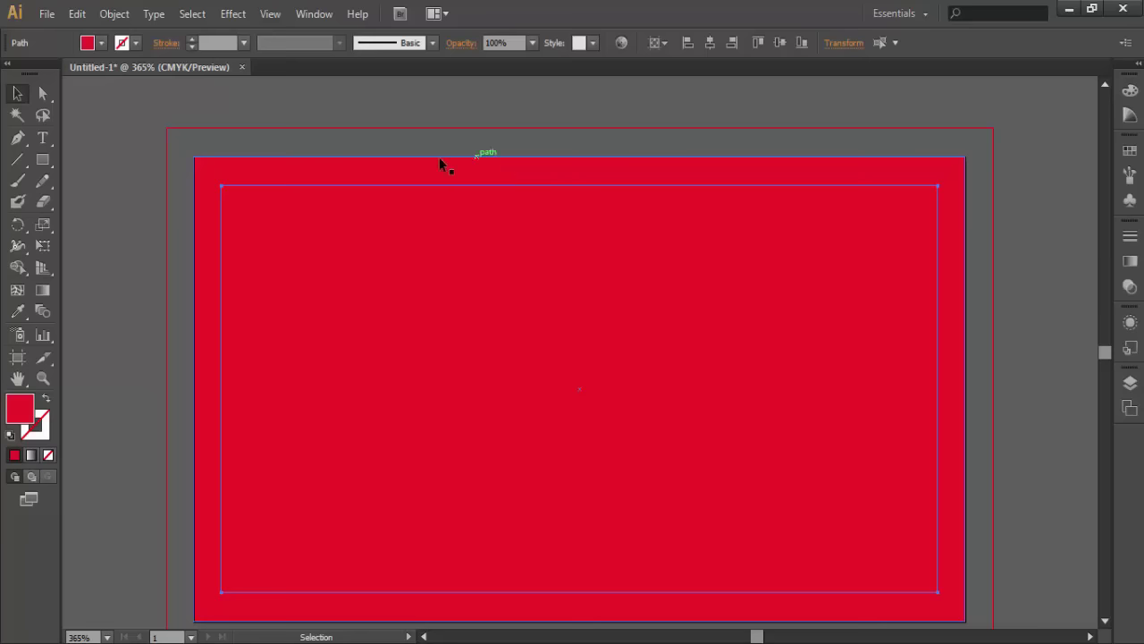
{"action": "left_click", "coordinate": [421, 162]}
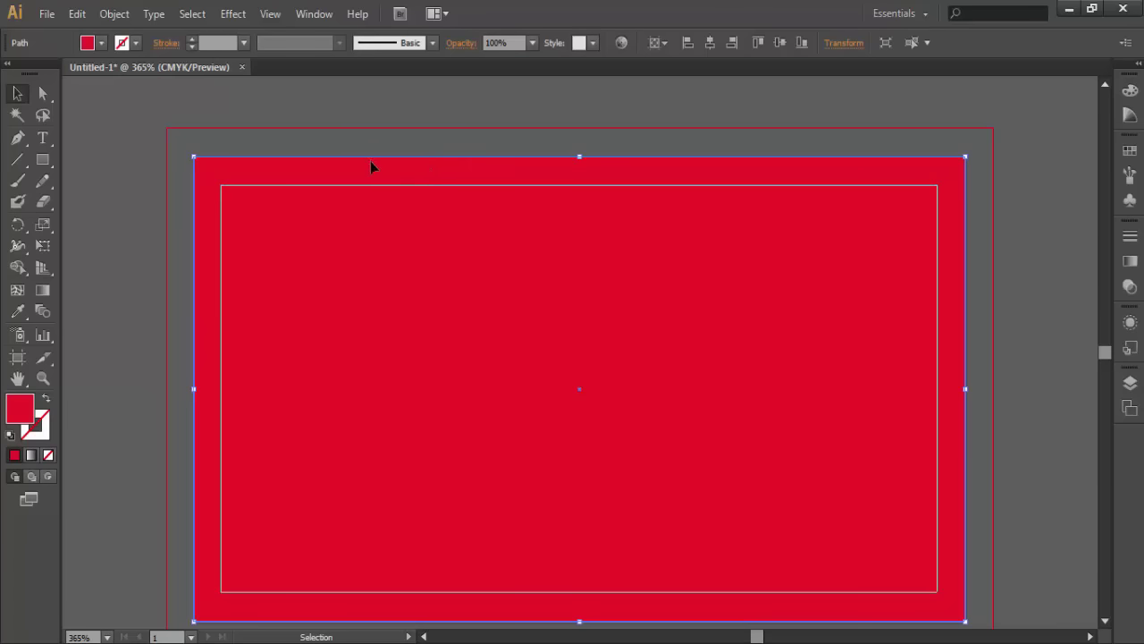
{"action": "key", "text": "Delete"}
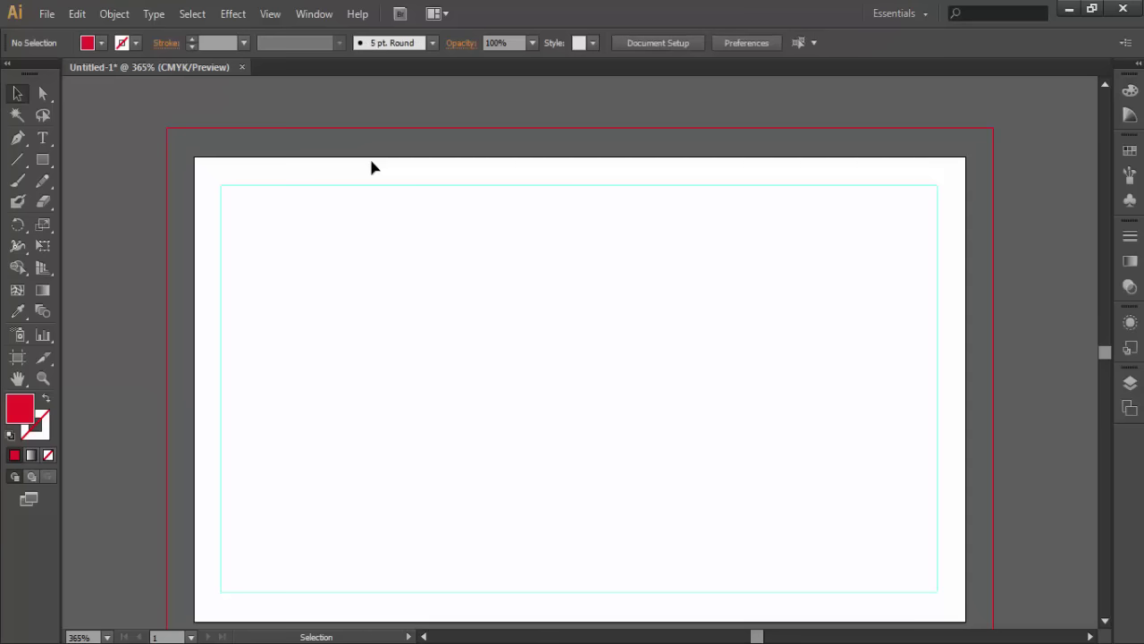
{"action": "left_click", "coordinate": [377, 185]}
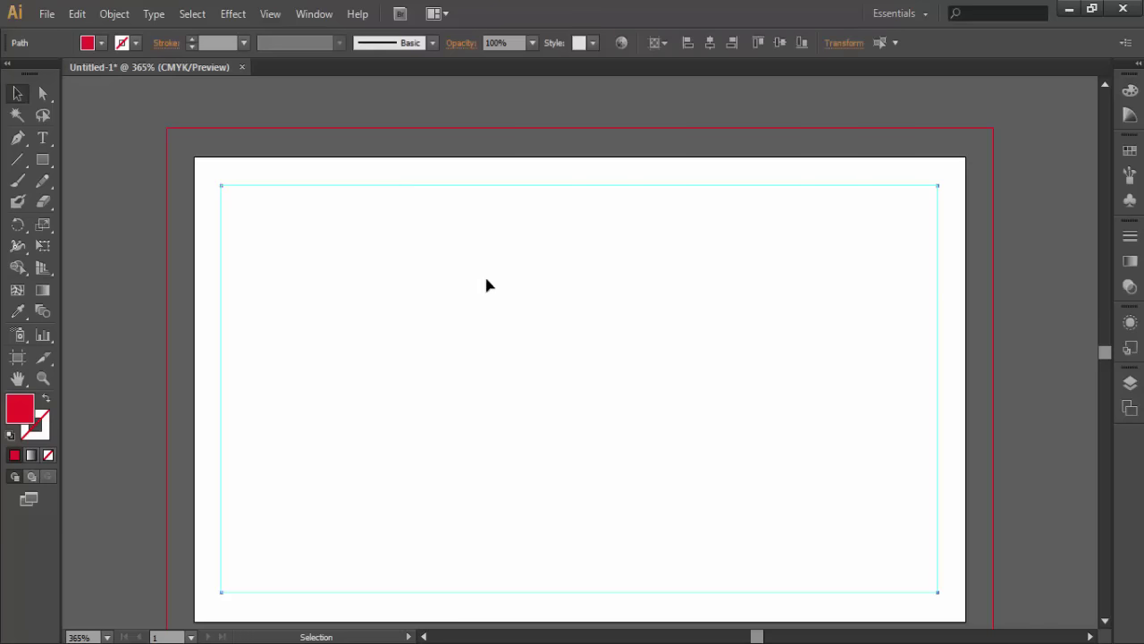
{"action": "left_click", "coordinate": [299, 137]}
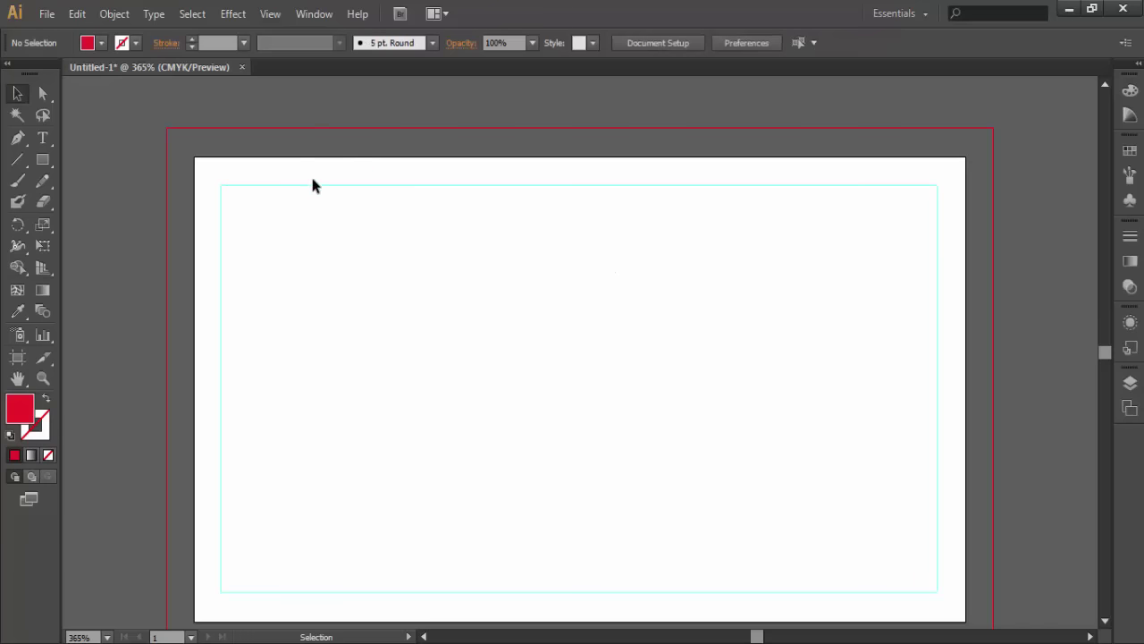
{"action": "left_click", "coordinate": [351, 283]}
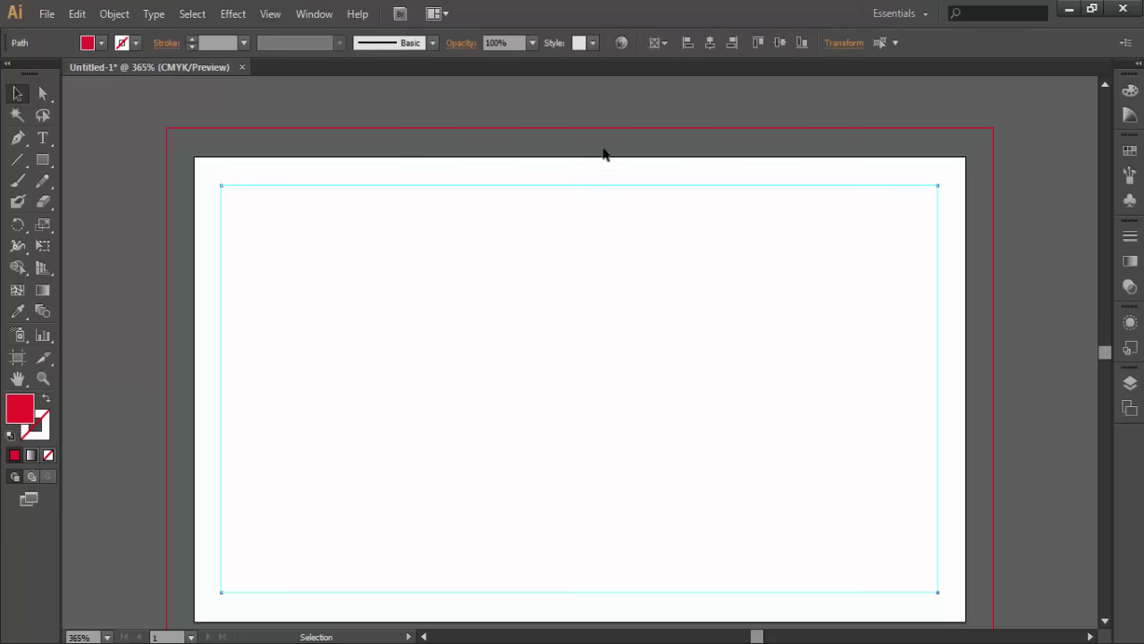
{"action": "left_click", "coordinate": [685, 156]}
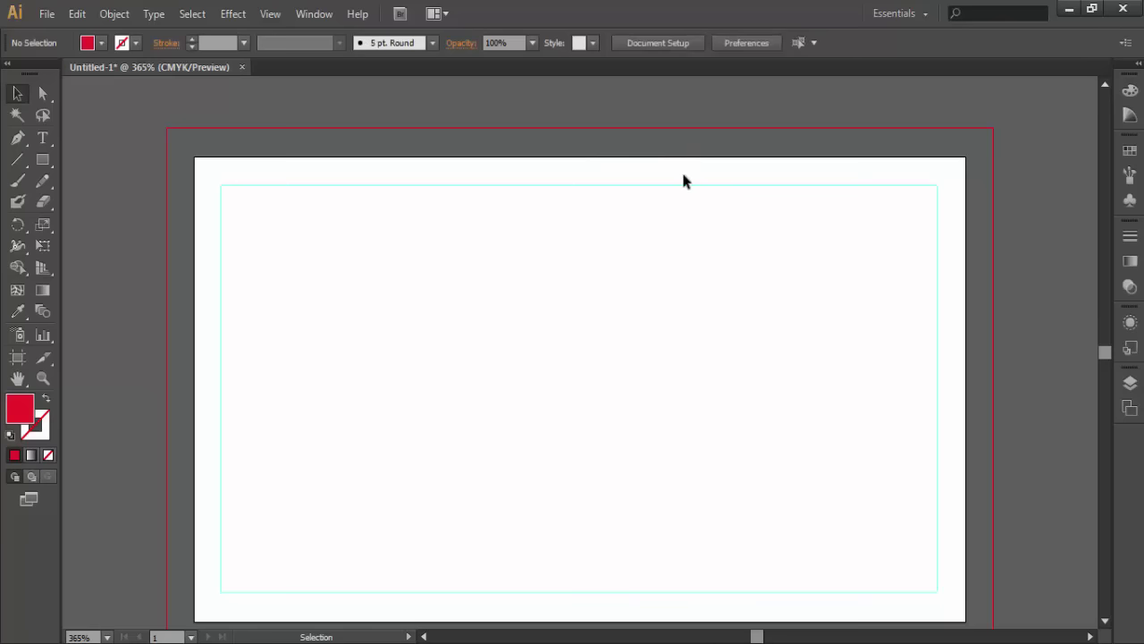
{"action": "key", "text": "ctrl+minus"}
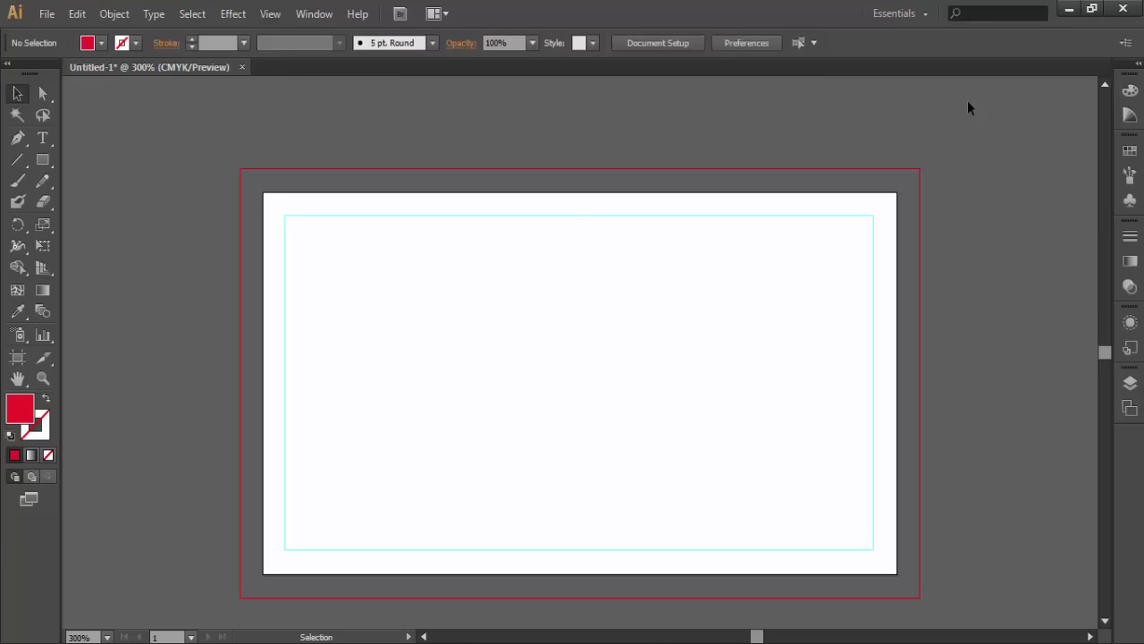
Drag placeholder.eps from the desktop icon folder's eps subfolder onto the card artboard.
{"action": "left_click", "coordinate": [1071, 11]}
{"action": "double_click", "coordinate": [91, 583]}
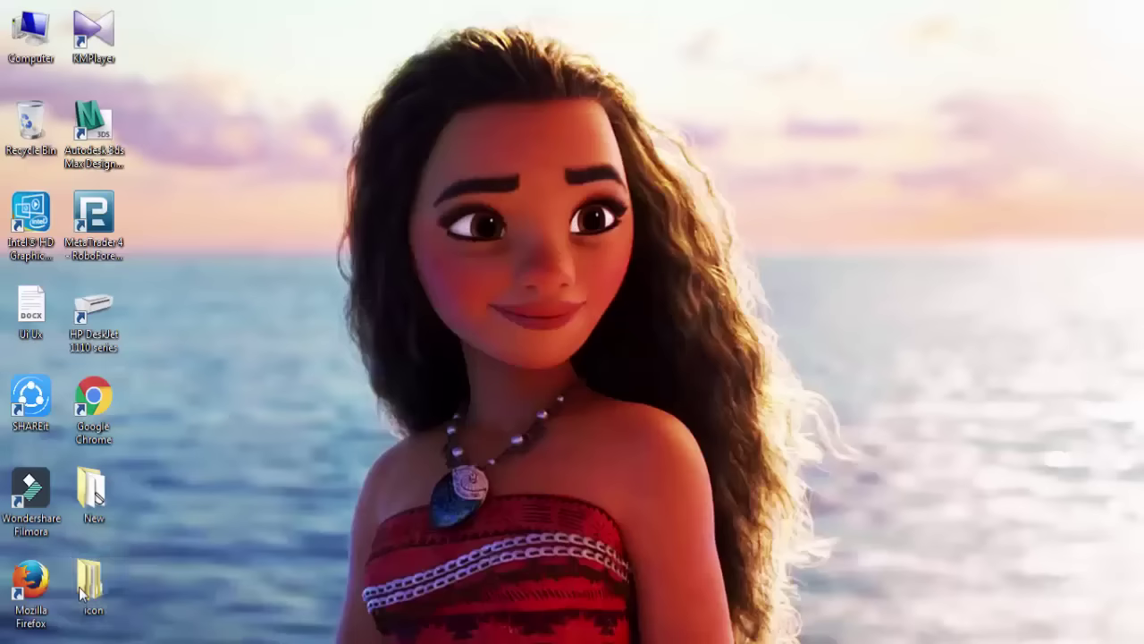
{"action": "double_click", "coordinate": [239, 195]}
{"action": "mouse_move", "coordinate": [217, 153]}
{"action": "left_mouse_down"}
{"action": "mouse_move", "coordinate": [375, 605]}
{"action": "mouse_move", "coordinate": [170, 643]}
{"action": "mouse_move", "coordinate": [429, 424]}
{"action": "left_mouse_up"}
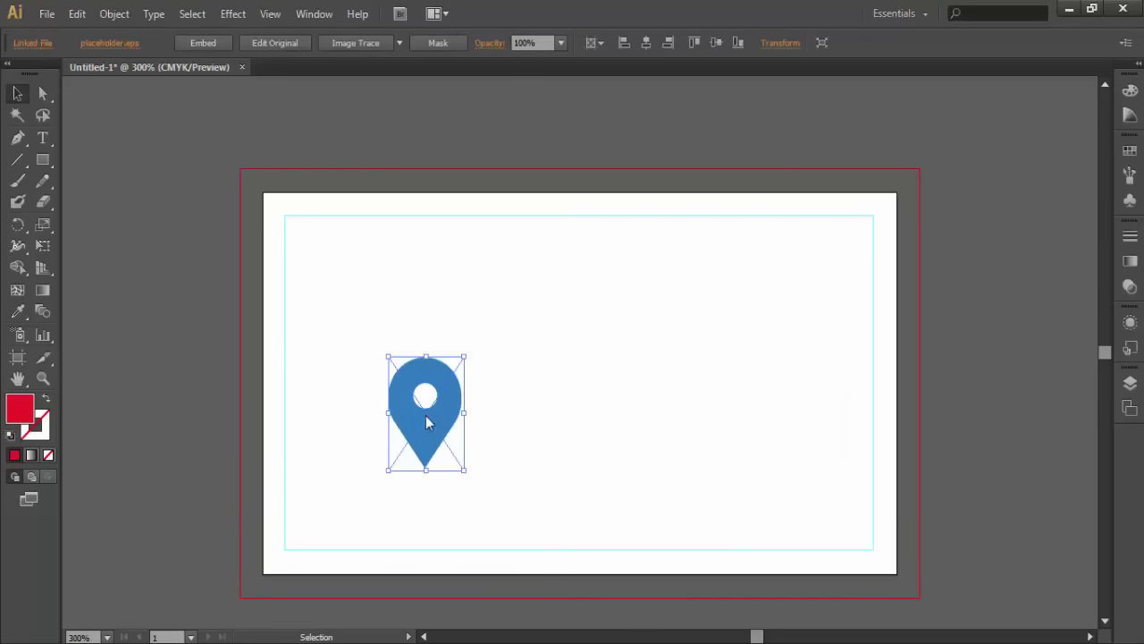
Shrink the placed blue pin to about 0.22 × 0.32 in.
{"action": "mouse_move", "coordinate": [463, 357]}
{"action": "left_mouse_down"}
{"action": "mouse_move", "coordinate": [445, 387]}
{"action": "mouse_move", "coordinate": [442, 378]}
{"action": "left_mouse_up"}
{"action": "key", "text": "k"}
{"action": "key", "text": "Return"}
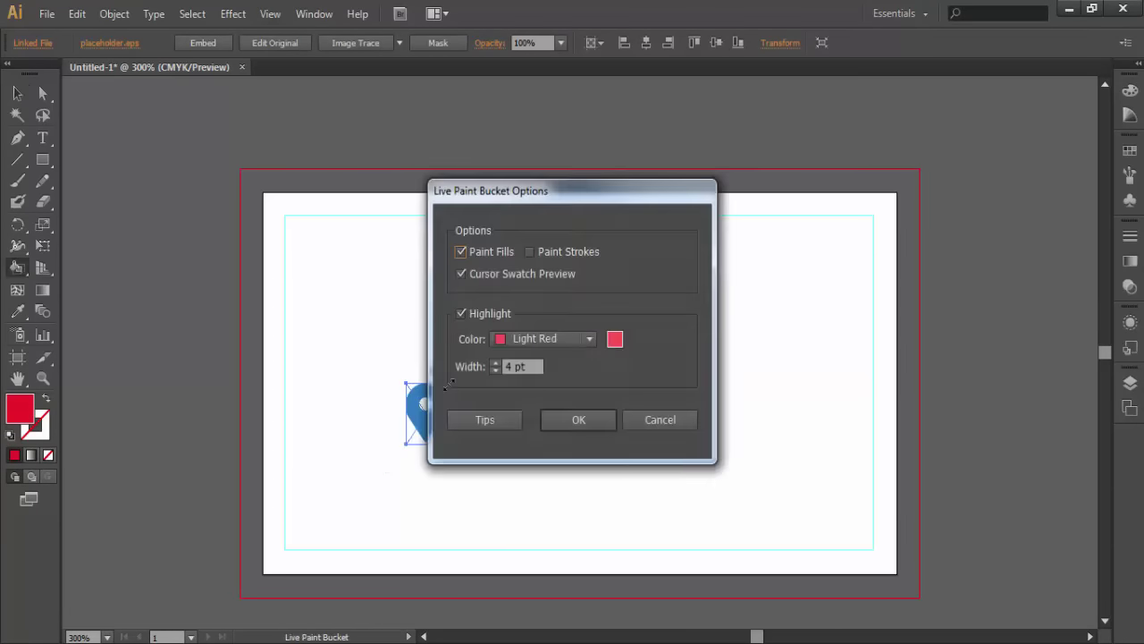
{"action": "left_click", "coordinate": [650, 419]}
{"action": "key", "text": "Return"}
{"action": "left_click", "coordinate": [650, 417]}
Move the pin right and slightly up so it sits inside the safe area.
{"action": "key", "text": "v"}
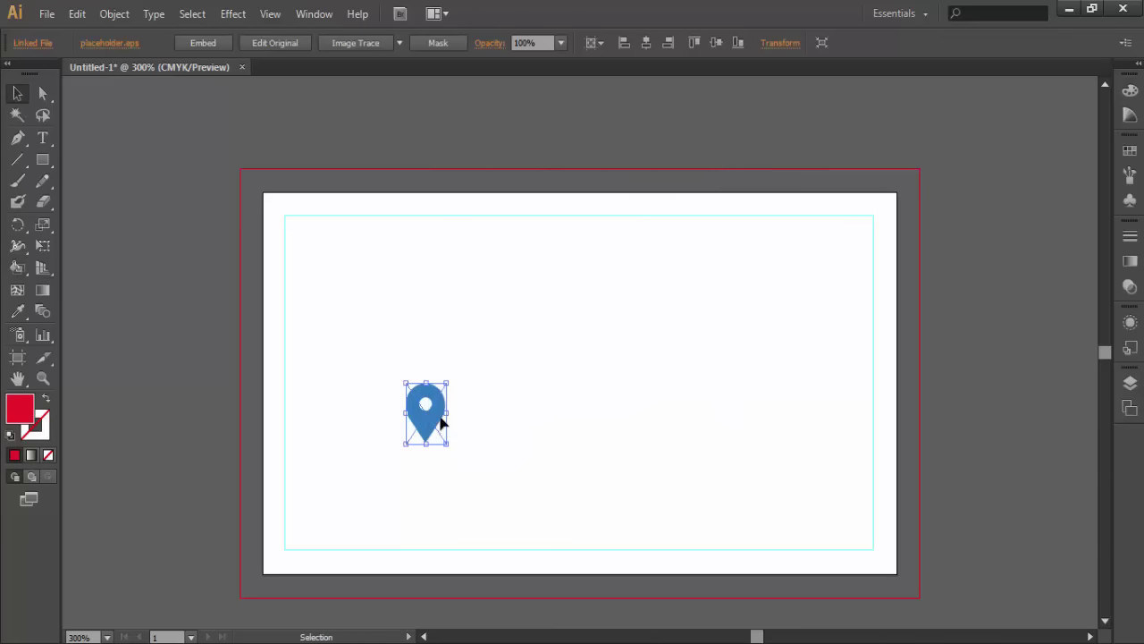
{"action": "left_click_drag", "start_coordinate": [439, 421], "coordinate": [675, 387]}
{"action": "left_click", "coordinate": [638, 467]}
{"action": "left_click", "coordinate": [674, 378]}
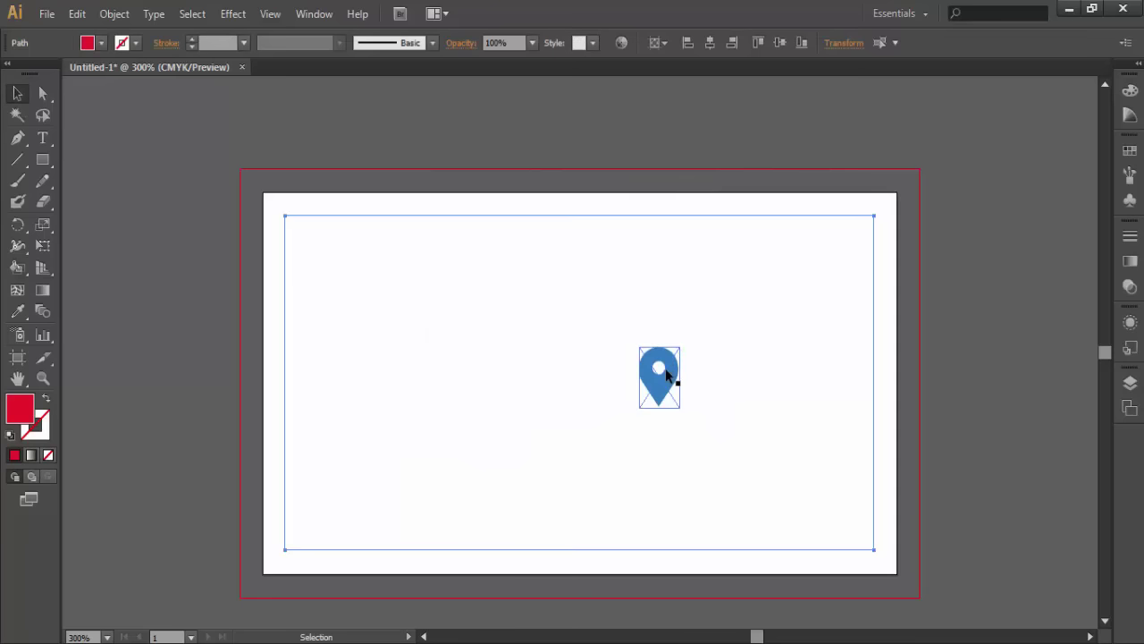
{"action": "left_click", "coordinate": [577, 283]}
{"action": "key", "text": "ctrl+alt+5"}
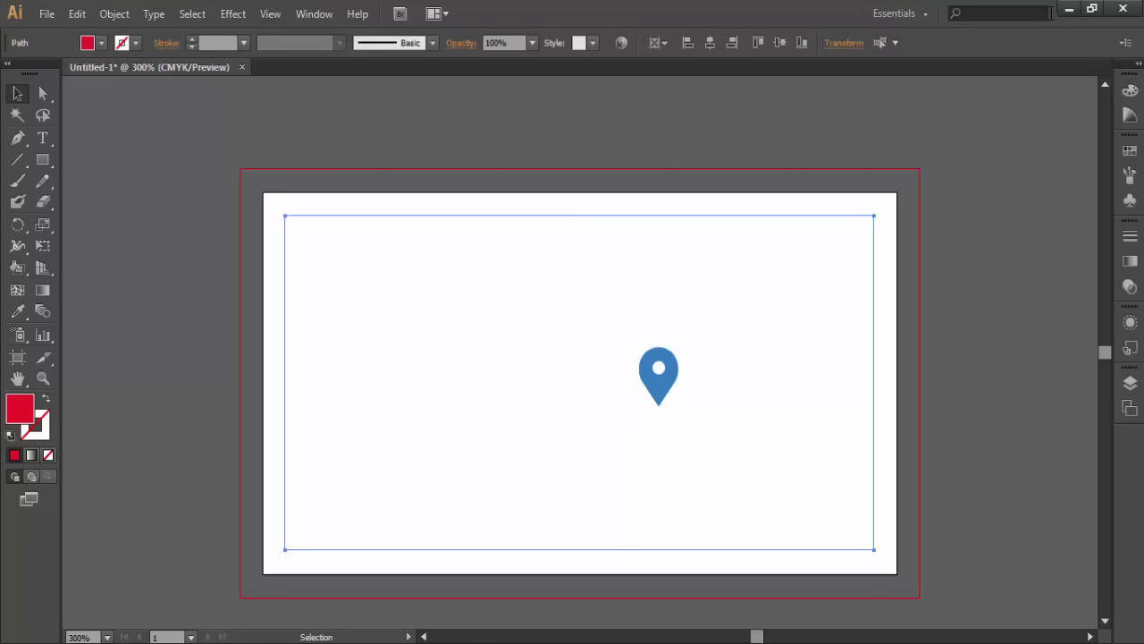
{"action": "left_click", "coordinate": [1069, 9]}
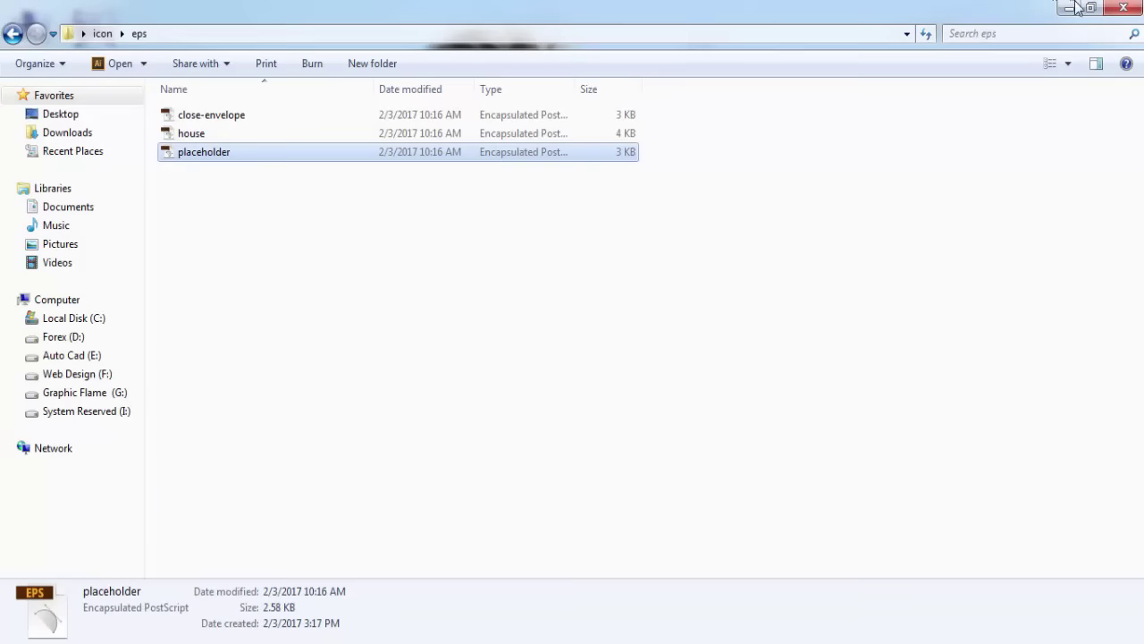
Pull phone-call.jpg from the desktop New folder and drop it into the card document.
{"action": "left_click", "coordinate": [1077, 7]}
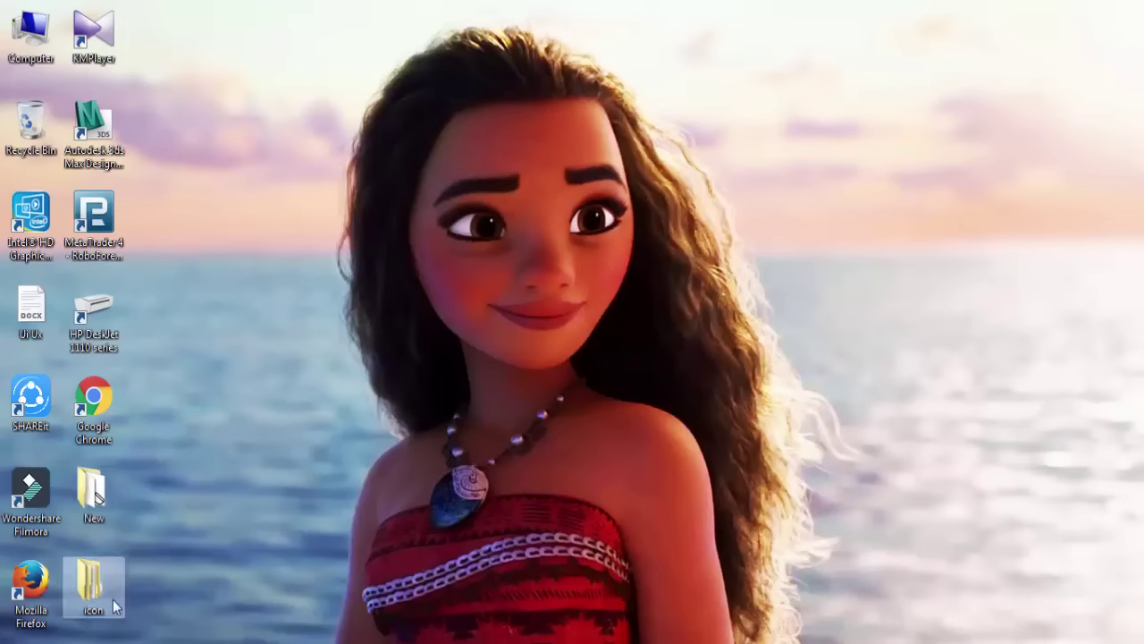
{"action": "double_click", "coordinate": [112, 491]}
{"action": "scroll", "coordinate": [630, 470], "scroll_direction": "down", "scroll_amount": 3}
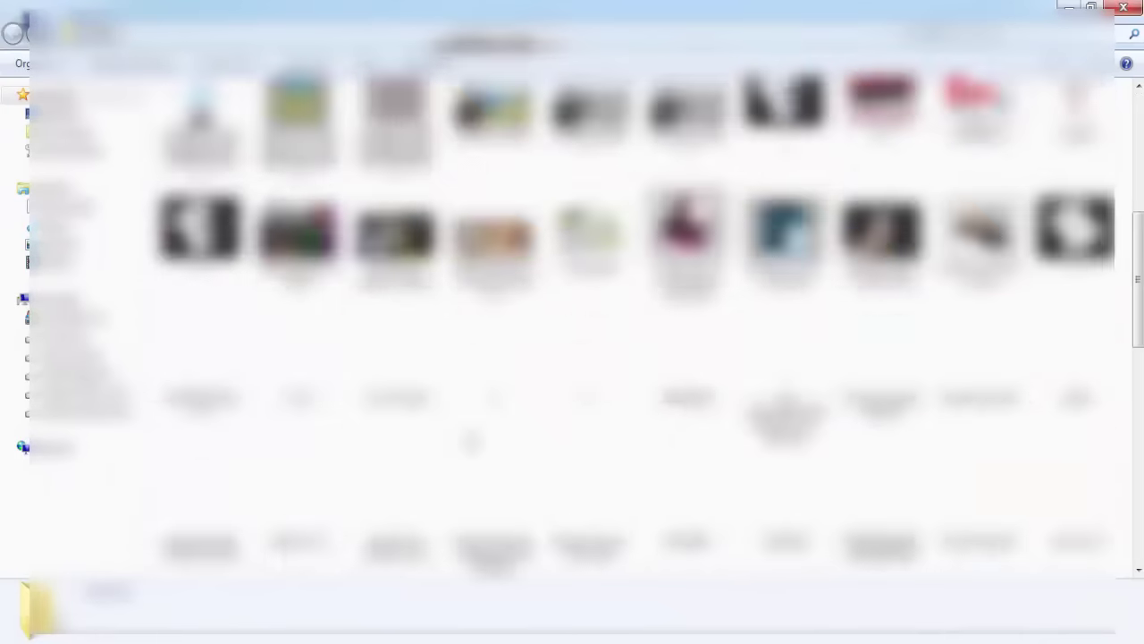
{"action": "scroll", "coordinate": [631, 469], "scroll_direction": "down", "scroll_amount": 3}
{"action": "scroll", "coordinate": [630, 469], "scroll_direction": "down", "scroll_amount": 3}
{"action": "scroll", "coordinate": [630, 469], "scroll_direction": "down", "scroll_amount": 2}
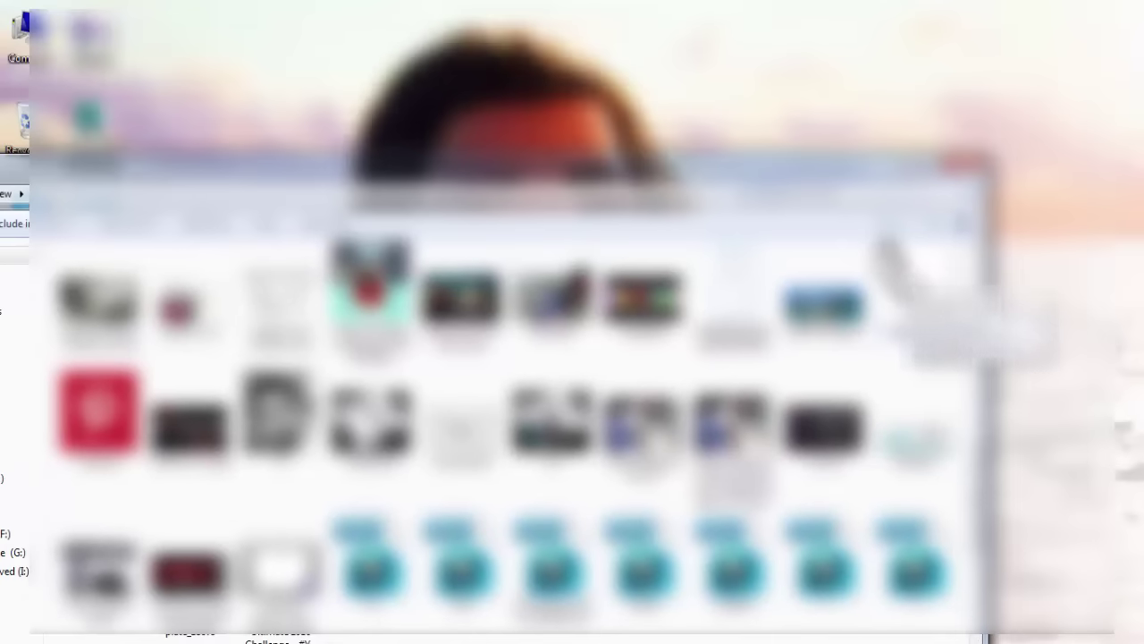
{"action": "left_click_drag", "start_coordinate": [885, 246], "coordinate": [890, 246]}
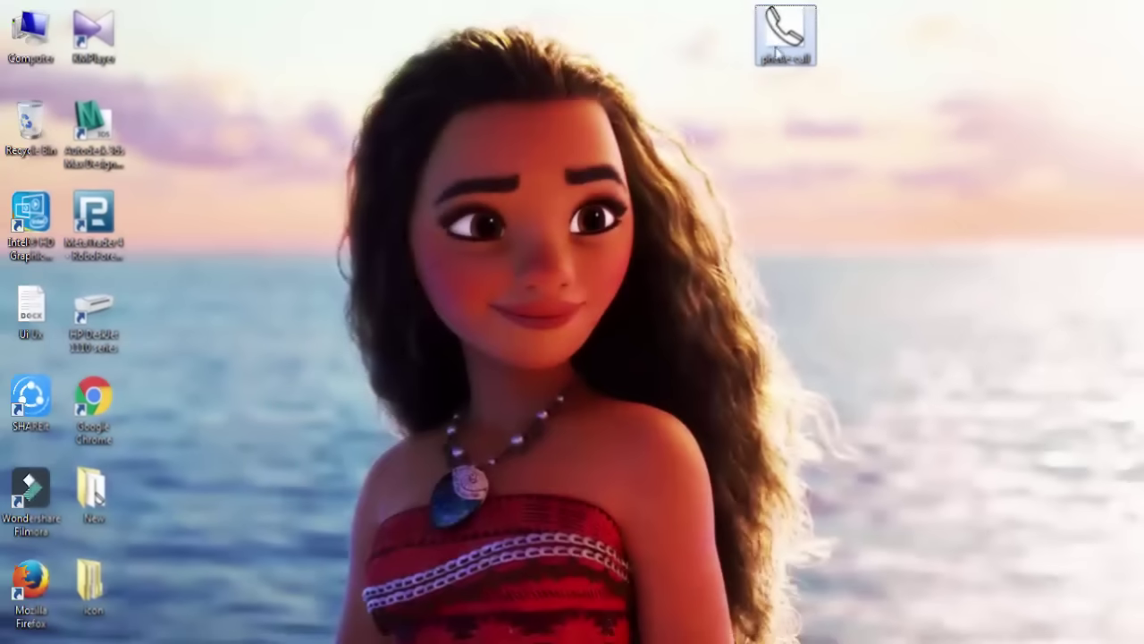
{"action": "left_click_drag", "start_coordinate": [785, 35], "coordinate": [324, 522]}
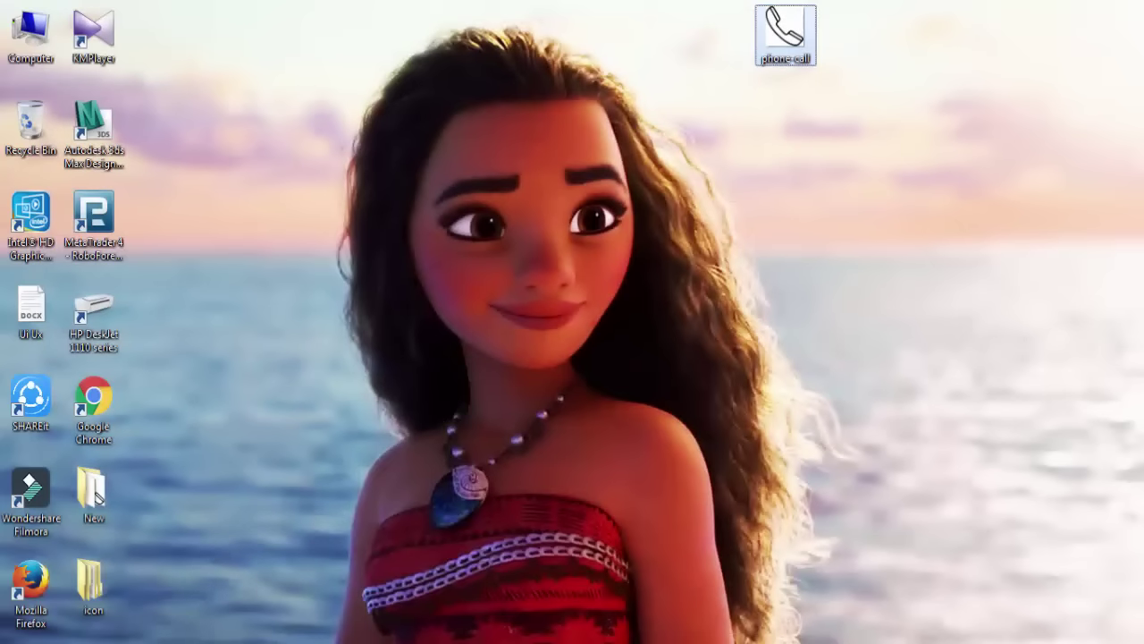
{"action": "mouse_move", "coordinate": [325, 521]}
{"action": "left_mouse_down"}
{"action": "mouse_move", "coordinate": [152, 626]}
{"action": "mouse_move", "coordinate": [334, 487]}
{"action": "left_mouse_up"}
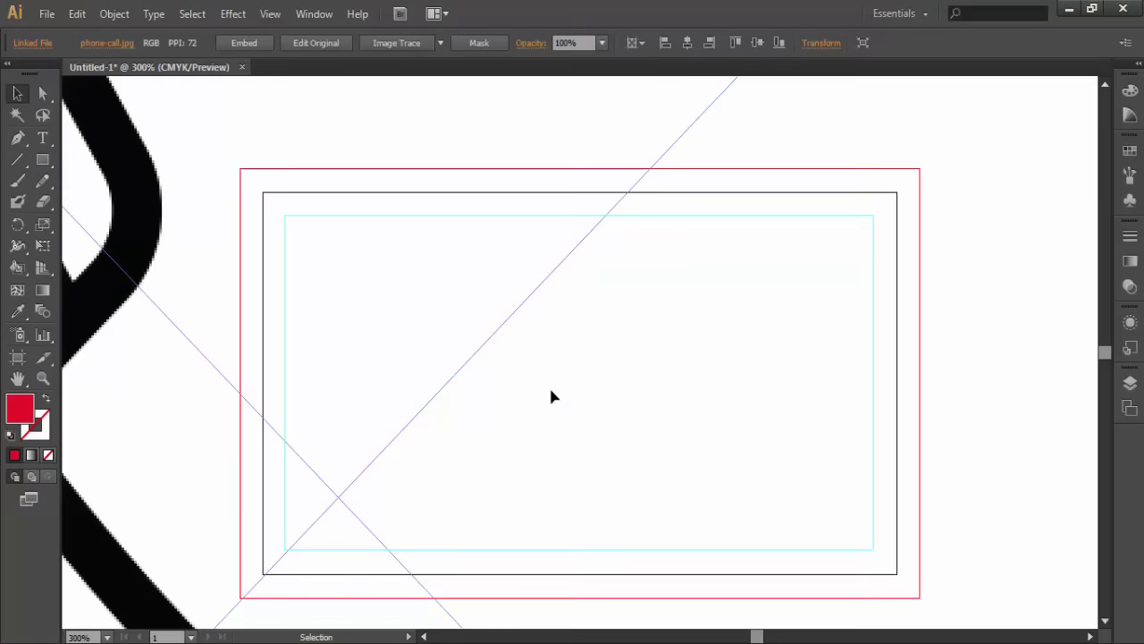
Scale the placed phone image down to a small icon.
{"action": "key", "text": "ctrl+minus"}
{"action": "key", "text": "ctrl+minus"}
{"action": "key", "text": "ctrl+minus"}
{"action": "key", "text": "ctrl+minus"}
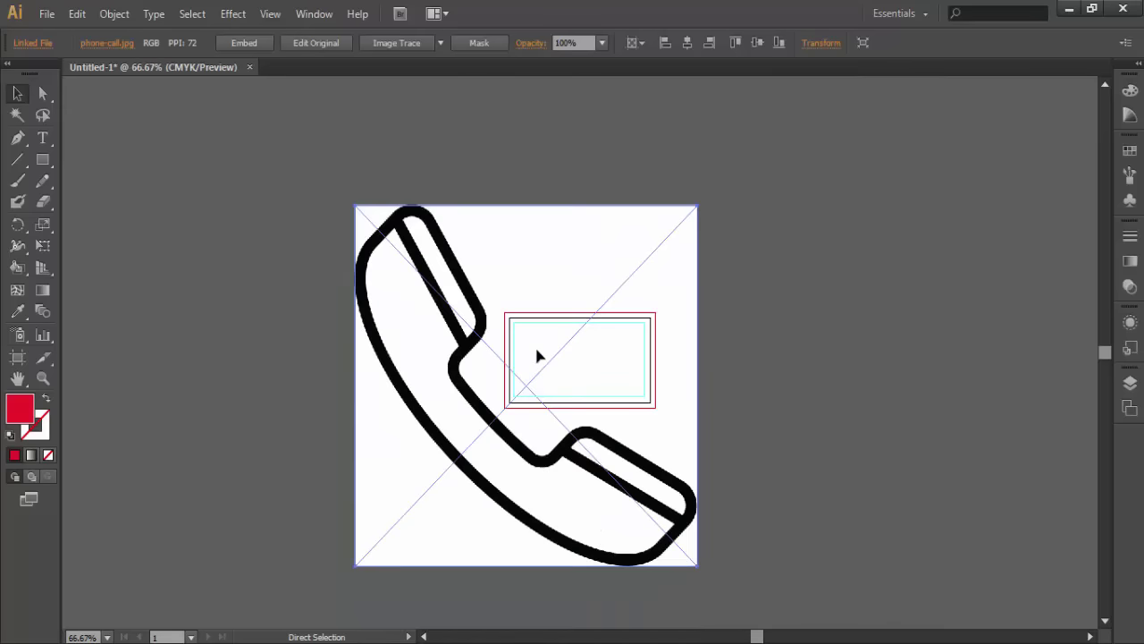
{"action": "left_click_drag", "start_coordinate": [697, 206], "coordinate": [575, 373]}
{"action": "key", "text": "ctrl+plus"}
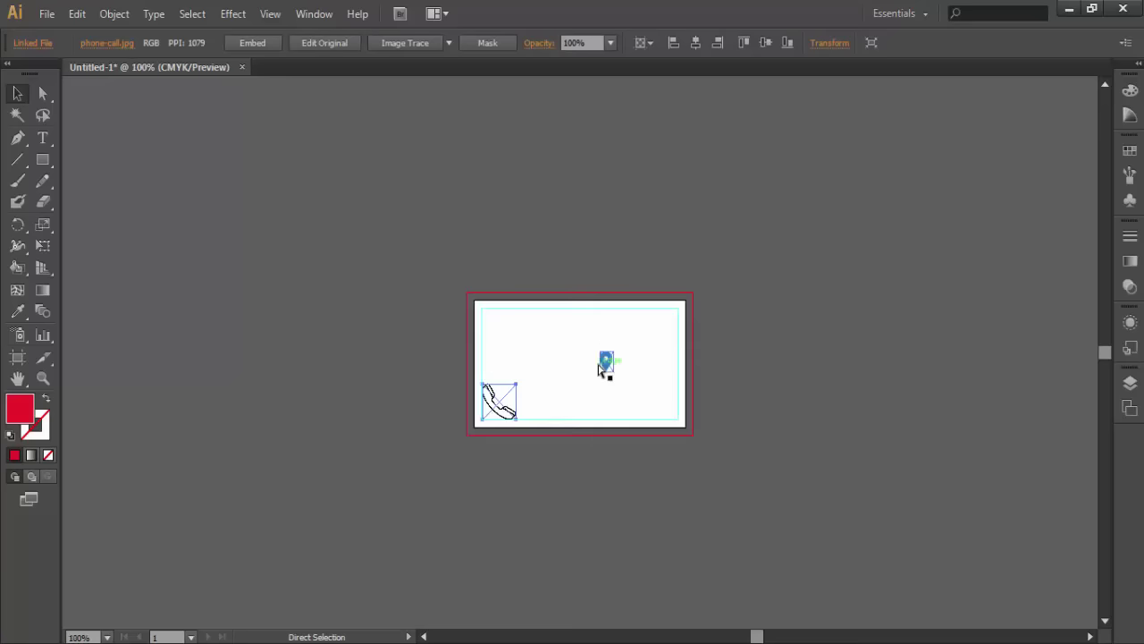
{"action": "key", "text": "ctrl+plus"}
{"action": "key", "text": "ctrl+plus"}
Position the phone icon on the card, left of the blue pin.
{"action": "left_click_drag", "start_coordinate": [426, 433], "coordinate": [506, 385]}
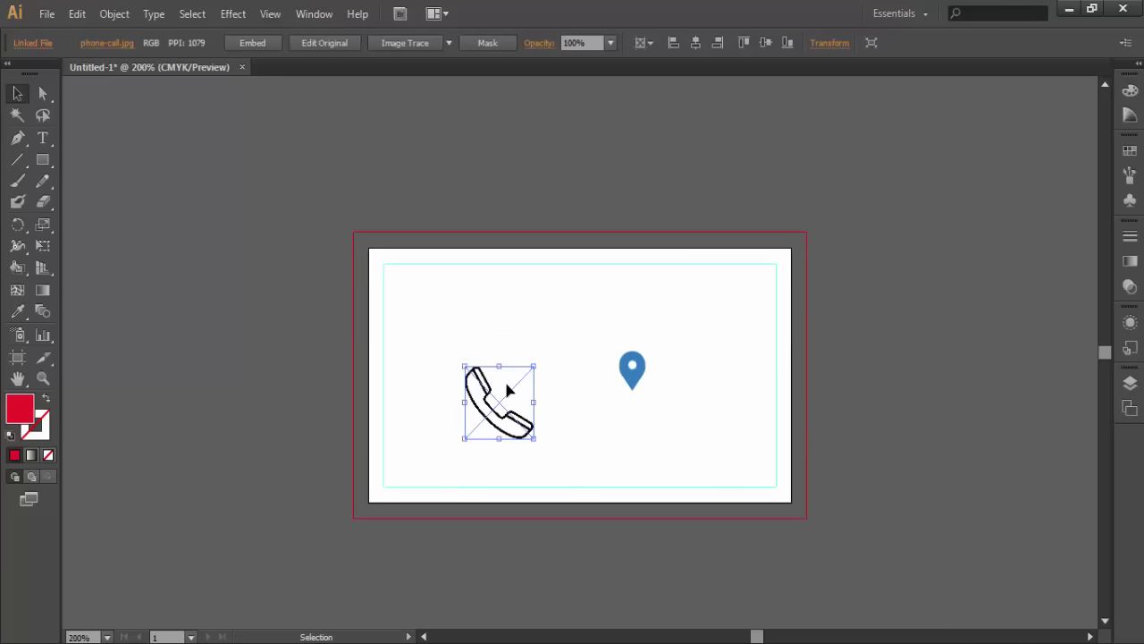
{"action": "left_click", "coordinate": [465, 193]}
{"action": "key", "text": "ctrl+plus"}
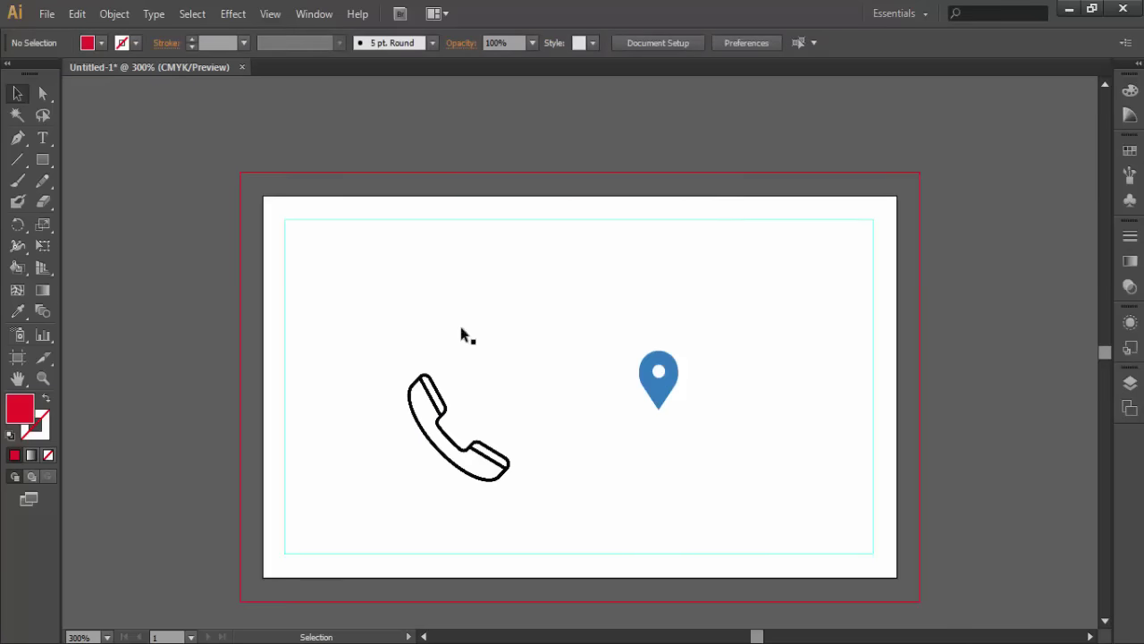
{"action": "left_click_drag", "start_coordinate": [447, 427], "coordinate": [485, 295]}
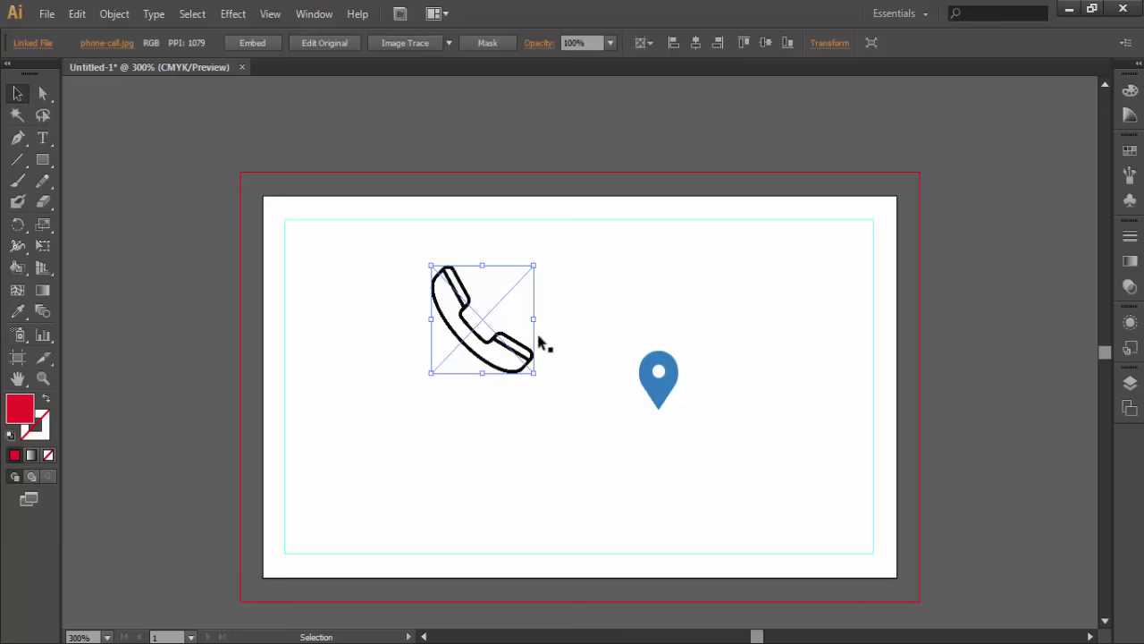
{"action": "left_click_drag", "start_coordinate": [510, 330], "coordinate": [638, 346]}
{"action": "mouse_move", "coordinate": [644, 307]}
{"action": "left_mouse_down"}
{"action": "mouse_move", "coordinate": [454, 264]}
{"action": "mouse_move", "coordinate": [536, 293]}
{"action": "left_mouse_up"}
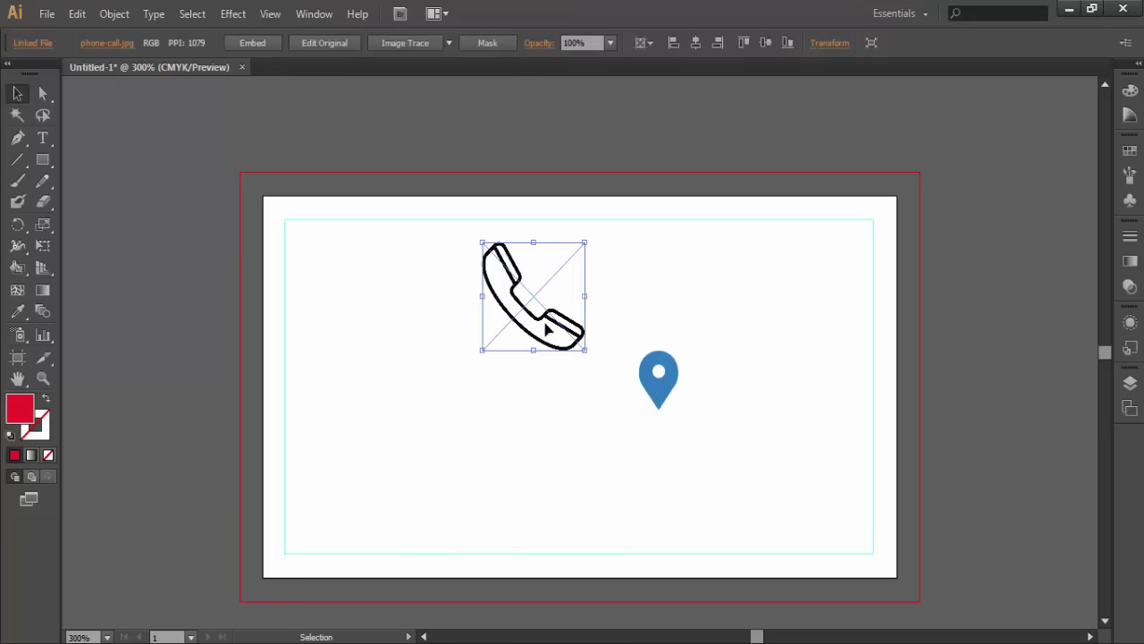
{"action": "left_click_drag", "start_coordinate": [540, 343], "coordinate": [433, 459]}
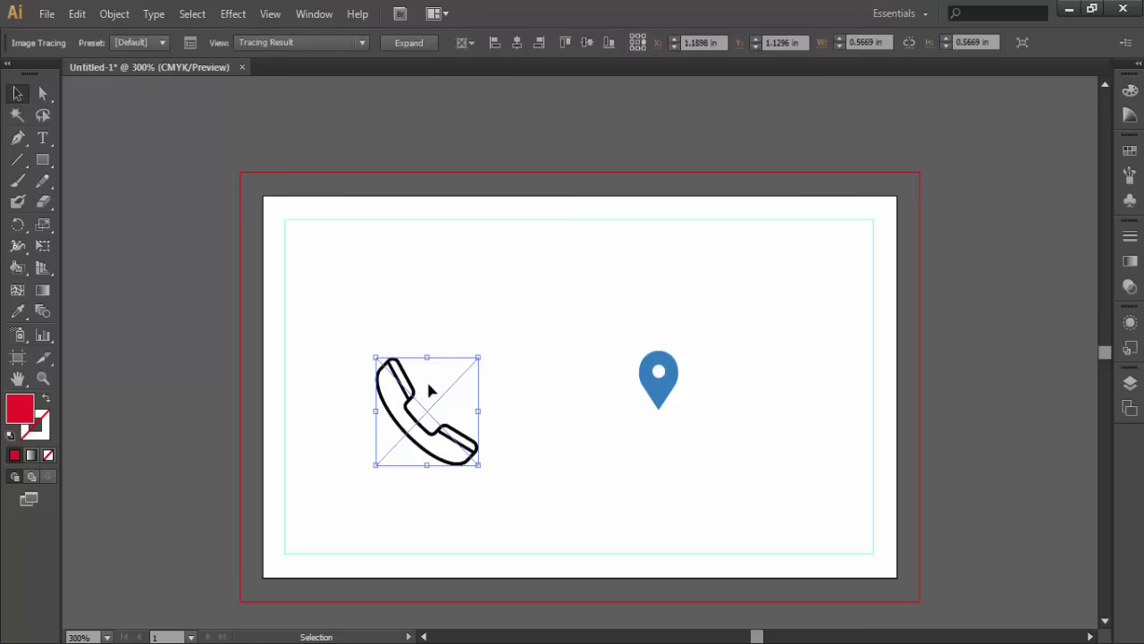
Move the traced phone onto the pasteboard and ungroup its pieces.
{"action": "left_click_drag", "start_coordinate": [431, 393], "coordinate": [157, 242]}
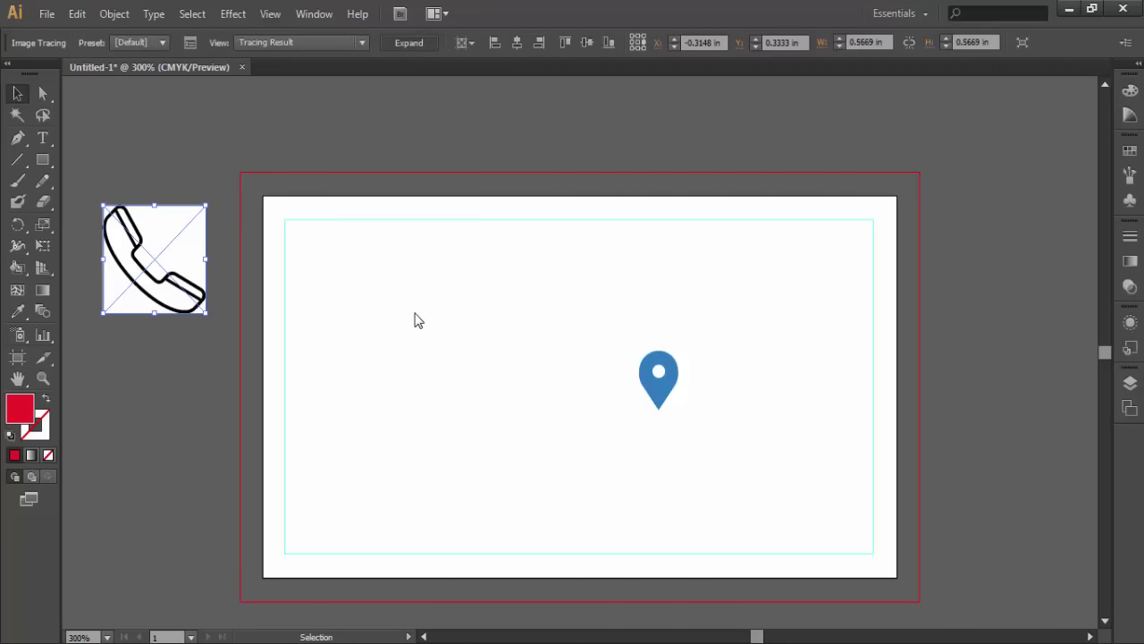
{"action": "left_click", "coordinate": [174, 158]}
{"action": "left_click", "coordinate": [143, 245]}
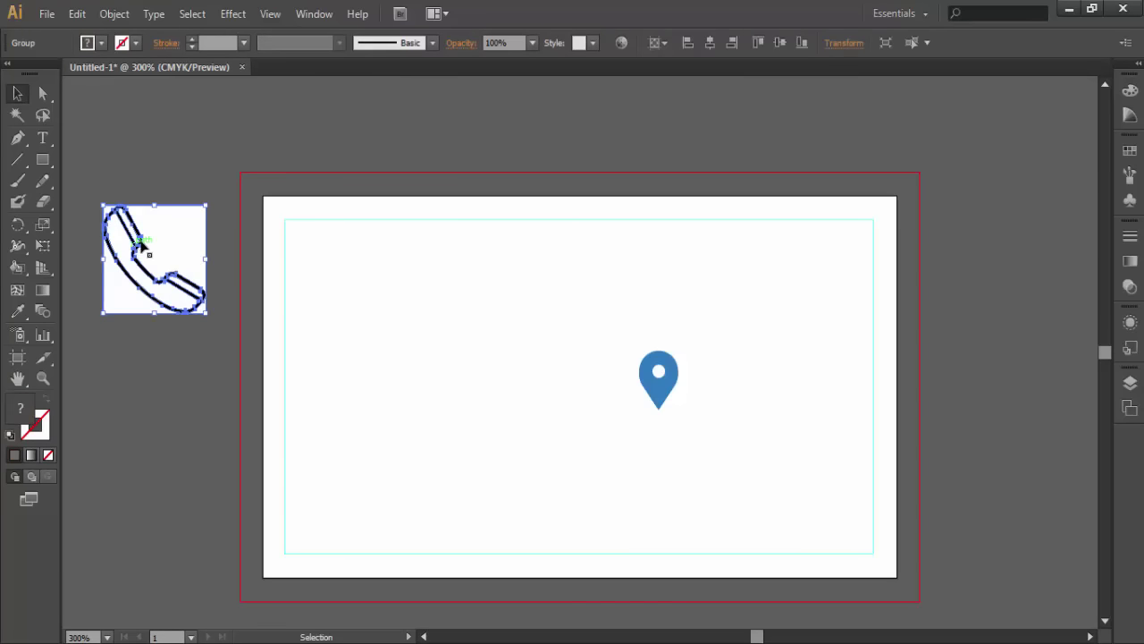
{"action": "right_click", "coordinate": [189, 204]}
{"action": "left_click", "coordinate": [219, 309]}
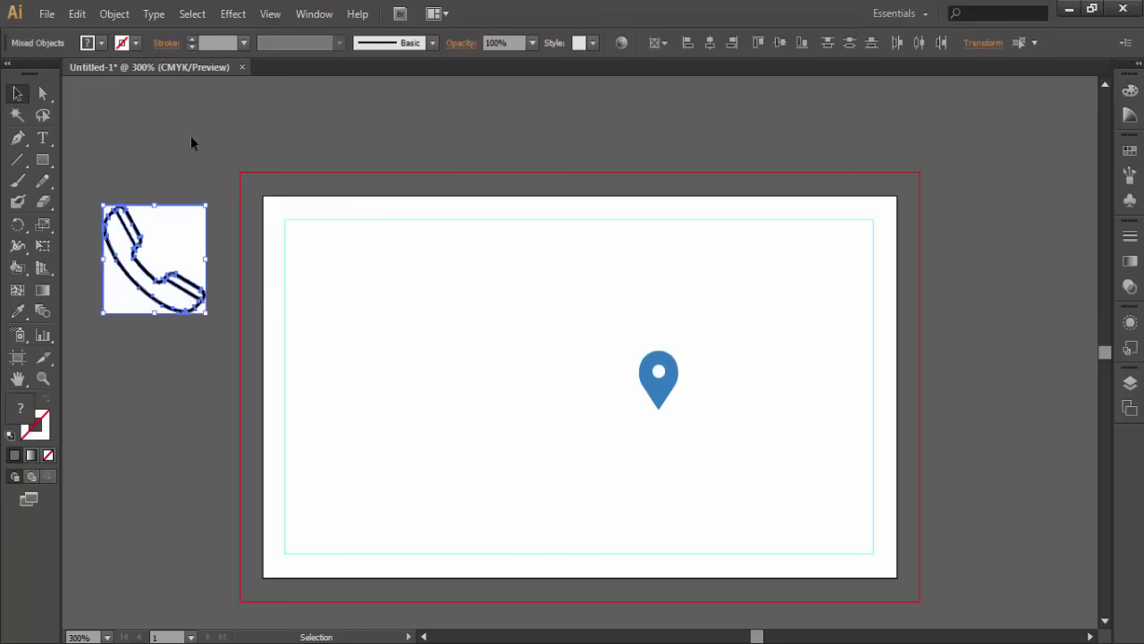
{"action": "left_click", "coordinate": [190, 143]}
Delete the white background and fill pieces from the traced phone.
{"action": "left_click", "coordinate": [186, 208]}
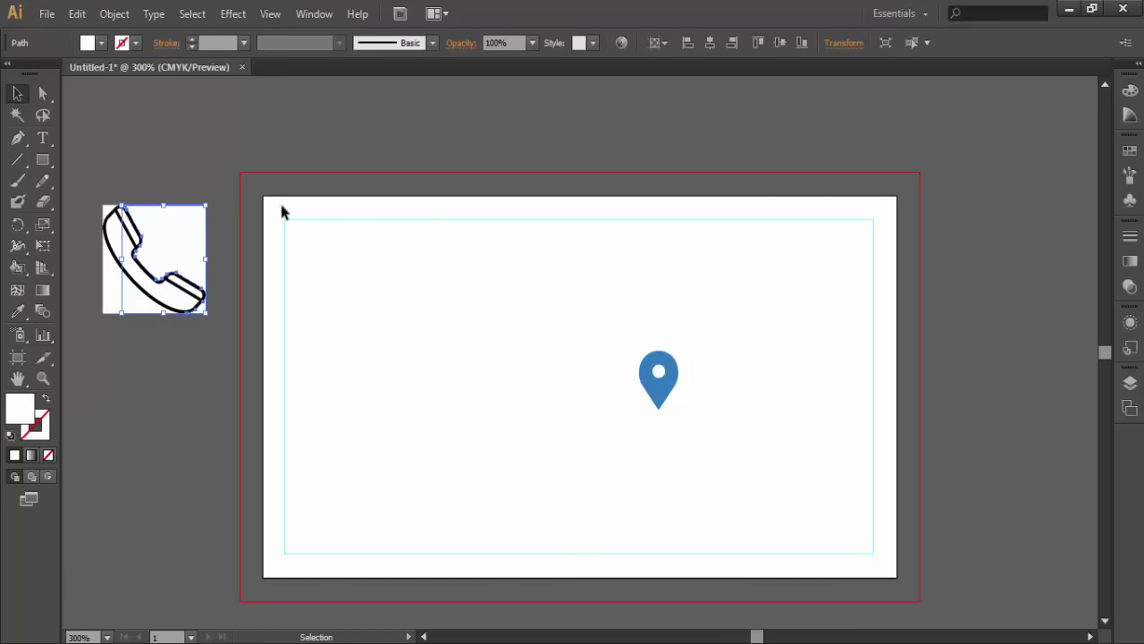
{"action": "key", "text": "Delete"}
{"action": "left_click", "coordinate": [130, 296]}
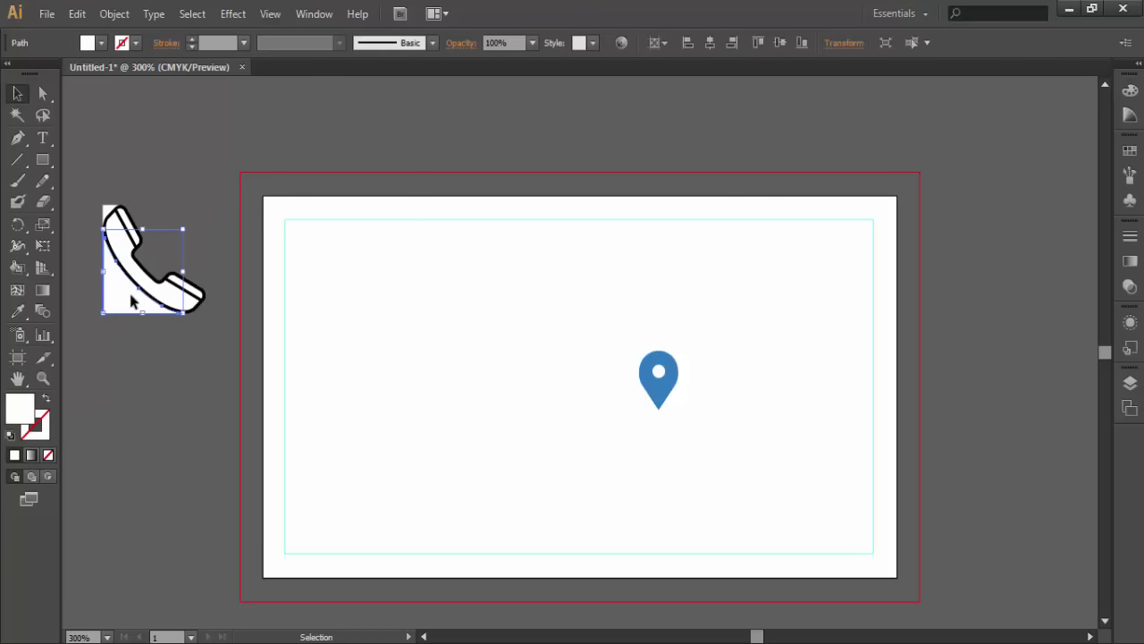
{"action": "key", "text": "Delete"}
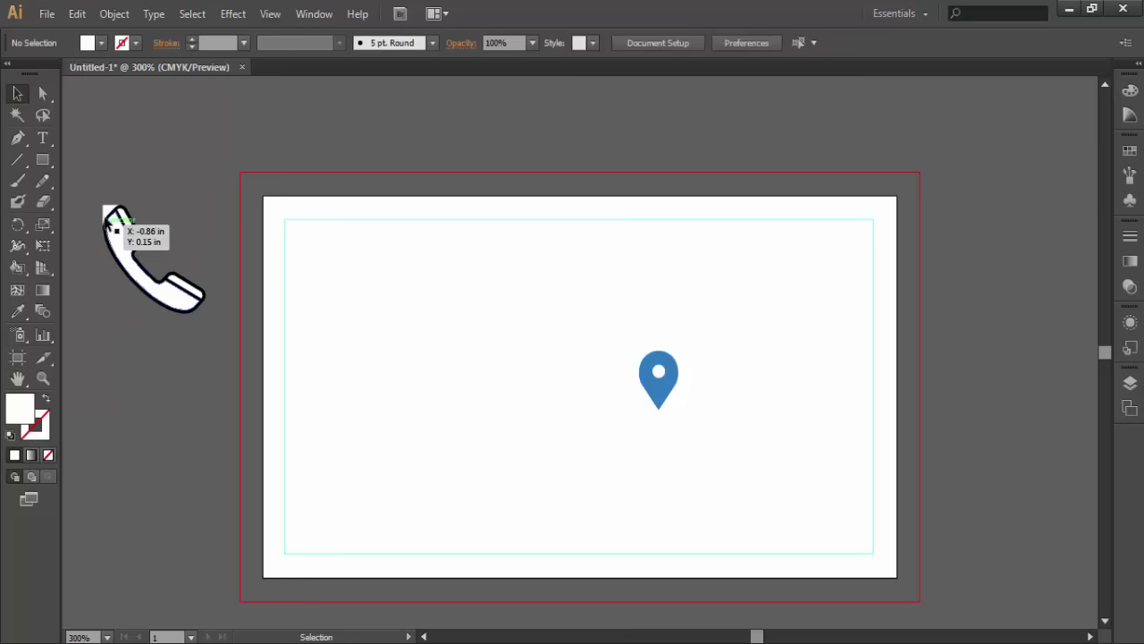
{"action": "left_click", "coordinate": [108, 217]}
{"action": "key", "text": "Delete"}
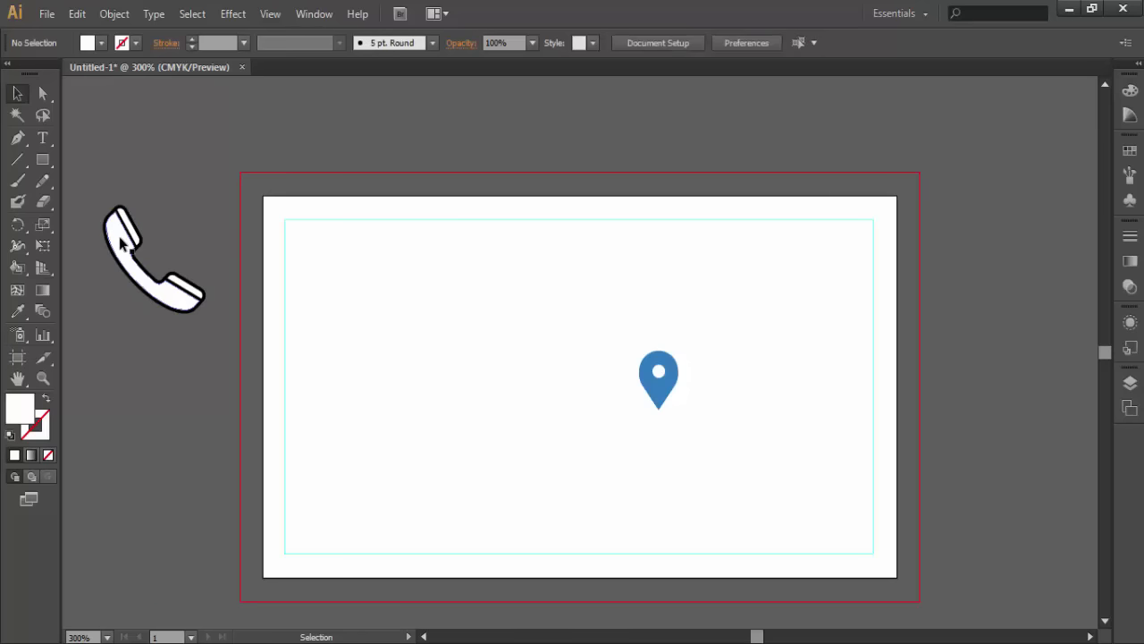
{"action": "left_click", "coordinate": [136, 237]}
{"action": "key", "text": "Delete"}
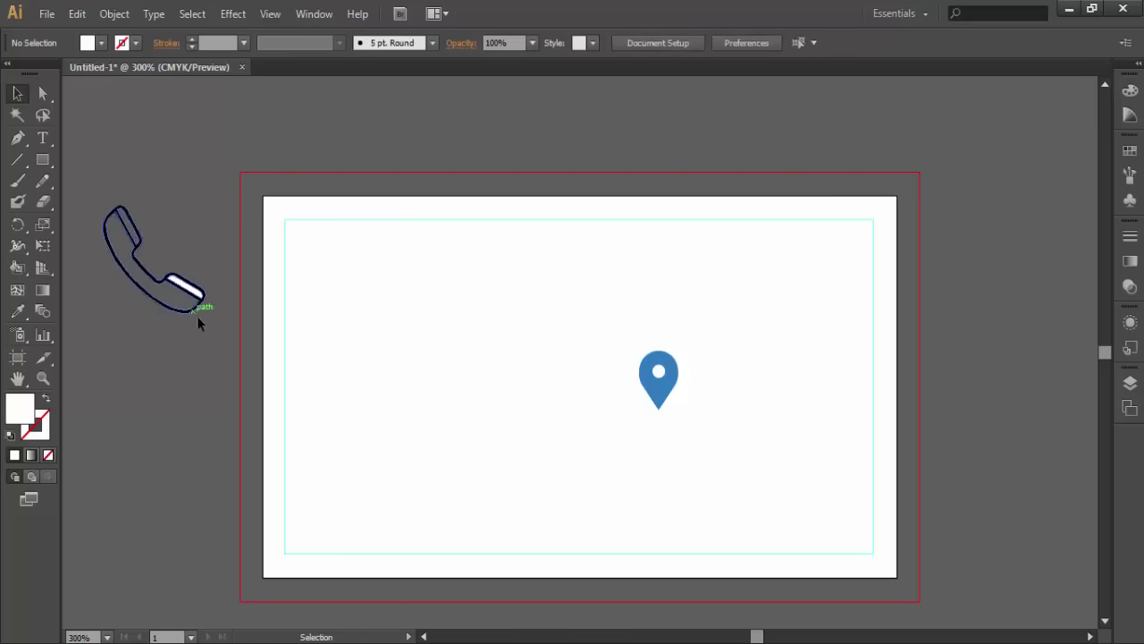
Move the phone outline onto the card beside the pin and scale it down.
{"action": "left_click", "coordinate": [147, 285]}
{"action": "left_click_drag", "start_coordinate": [192, 279], "coordinate": [584, 431]}
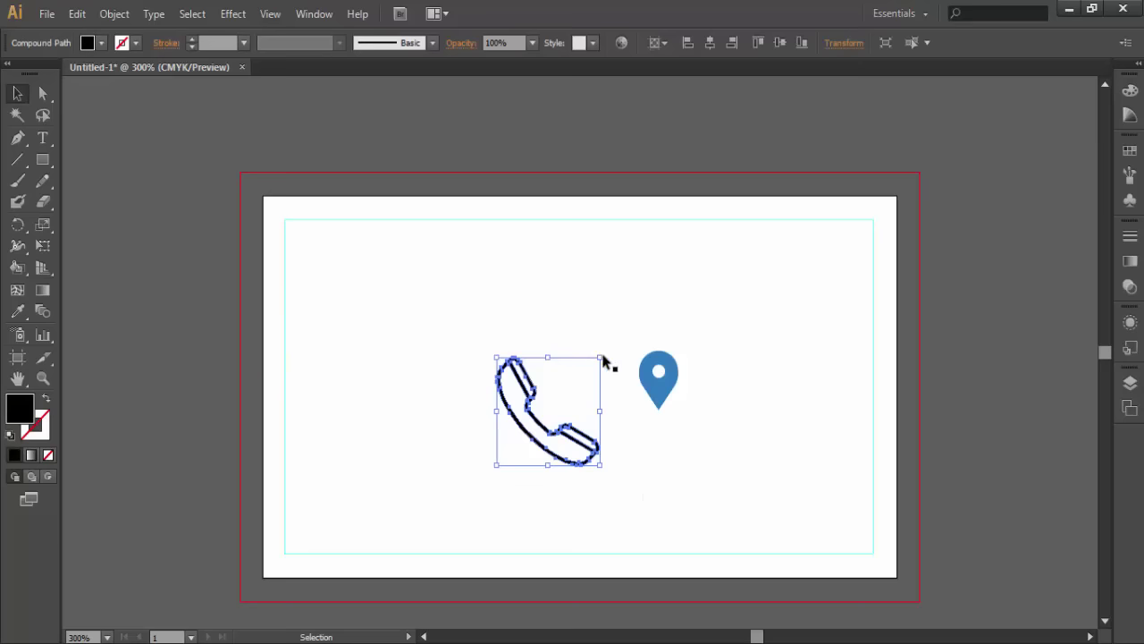
{"action": "left_click_drag", "start_coordinate": [598, 357], "coordinate": [576, 381]}
{"action": "left_click", "coordinate": [615, 324]}
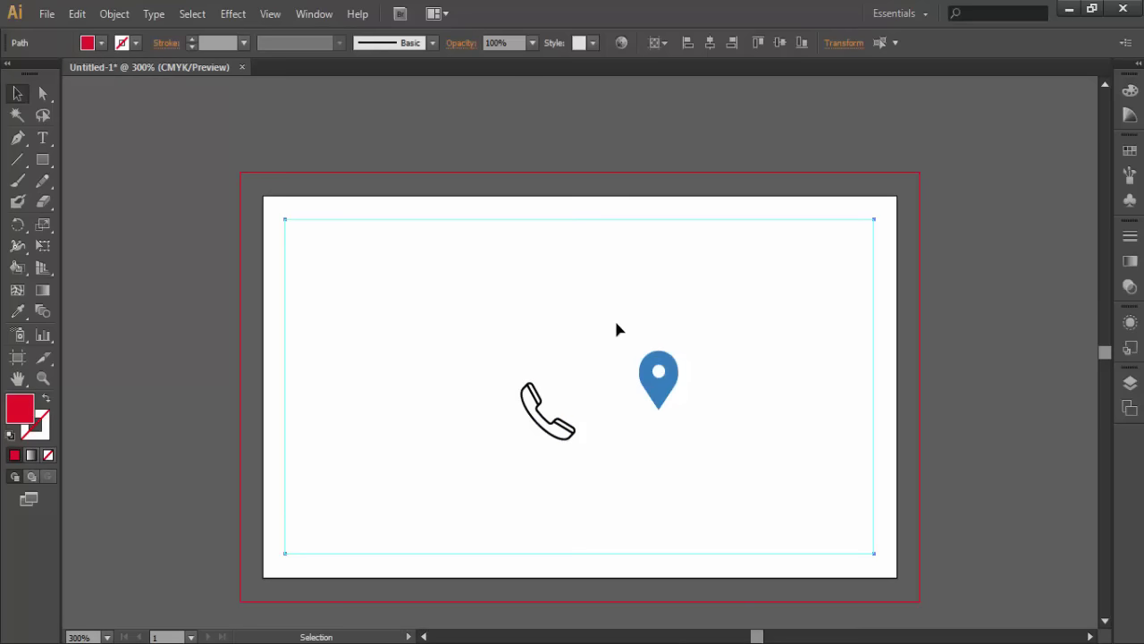
Check the icons against the safe-area rectangle, then start a new document.
{"action": "left_click", "coordinate": [497, 132]}
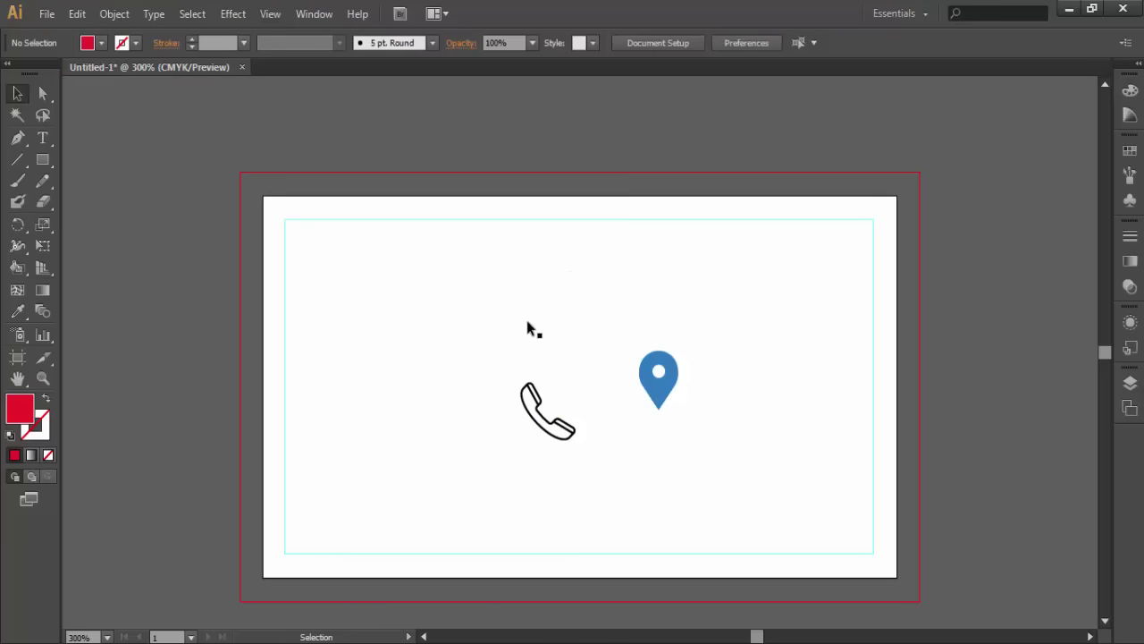
{"action": "mouse_move", "coordinate": [452, 302]}
{"action": "left_mouse_down"}
{"action": "mouse_move", "coordinate": [568, 433]}
{"action": "mouse_move", "coordinate": [486, 341]}
{"action": "left_mouse_up"}
{"action": "left_click_drag", "start_coordinate": [169, 116], "coordinate": [983, 619]}
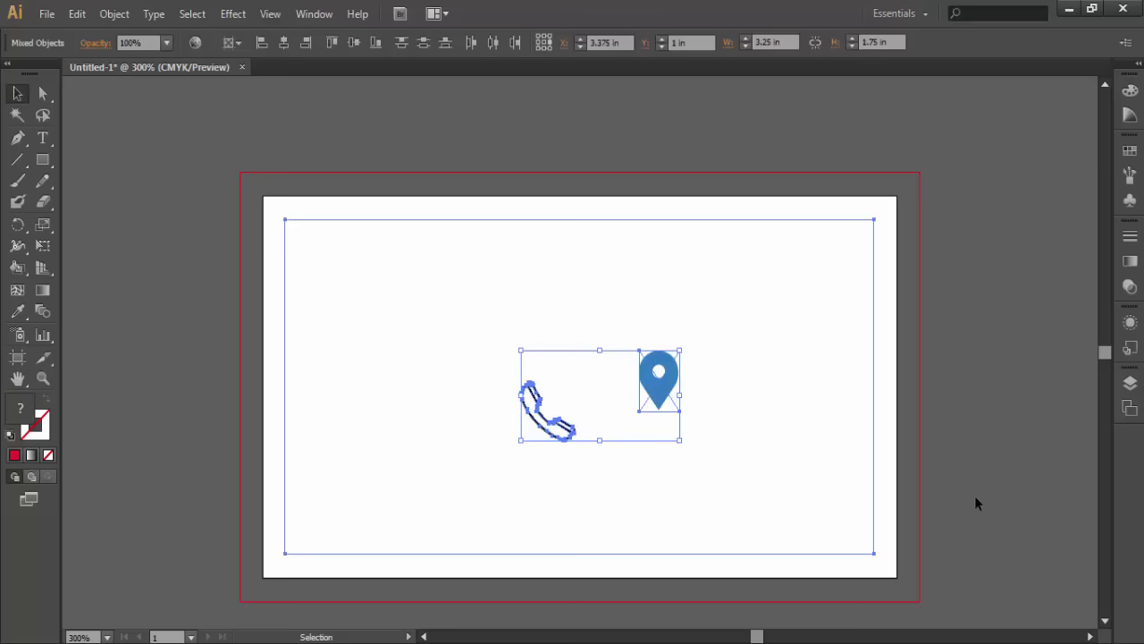
{"action": "left_click", "coordinate": [999, 420]}
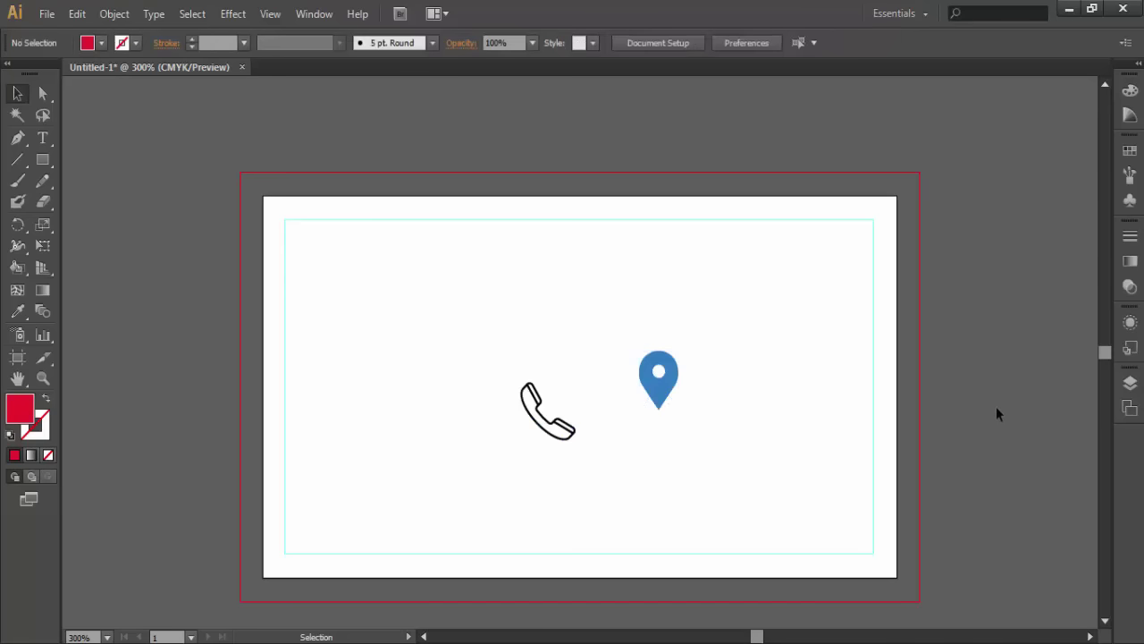
{"action": "left_click_drag", "start_coordinate": [745, 340], "coordinate": [582, 435]}
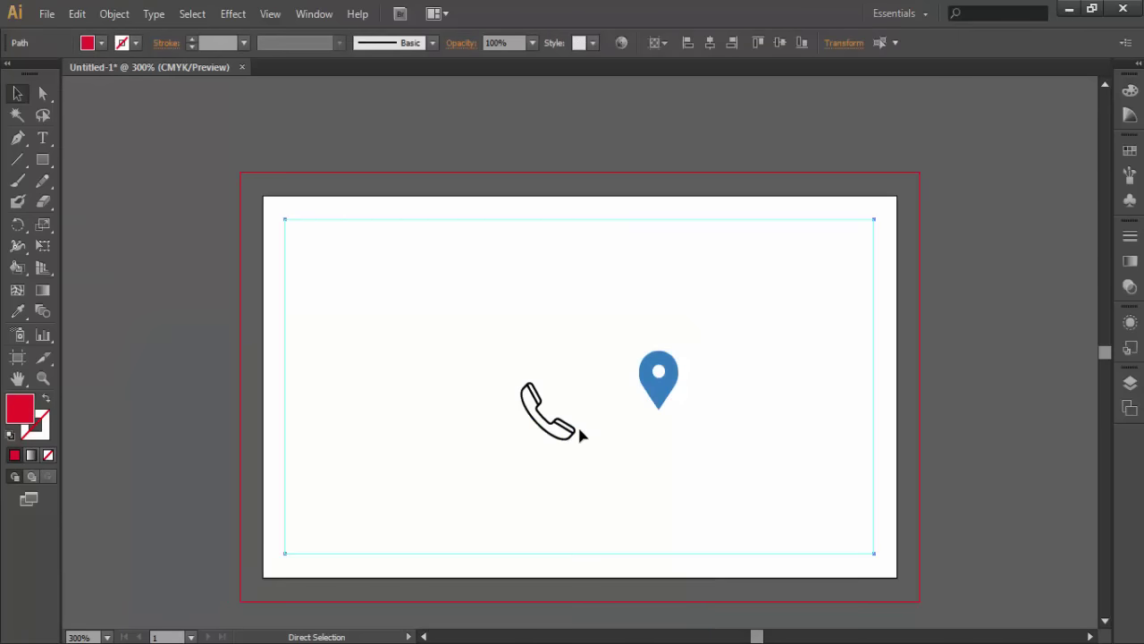
{"action": "left_click", "coordinate": [204, 122]}
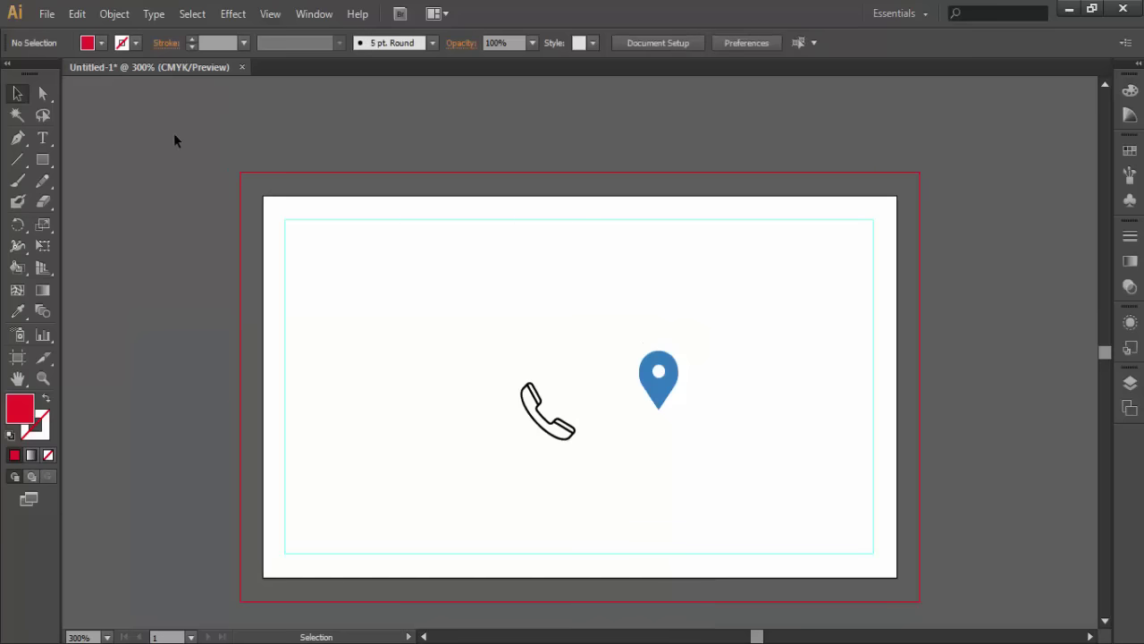
{"action": "left_click", "coordinate": [47, 13]}
{"action": "left_click", "coordinate": [54, 33]}
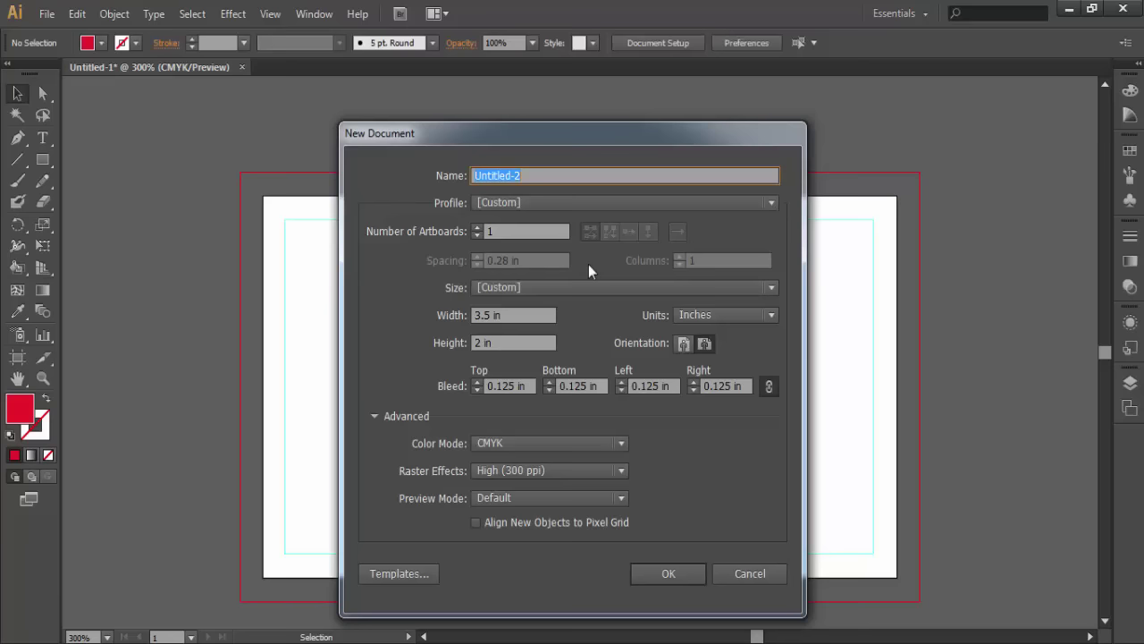
Create a new 3.5 × 2 in document with 0.125 in bleed.
{"action": "left_click_drag", "start_coordinate": [529, 314], "coordinate": [471, 315]}
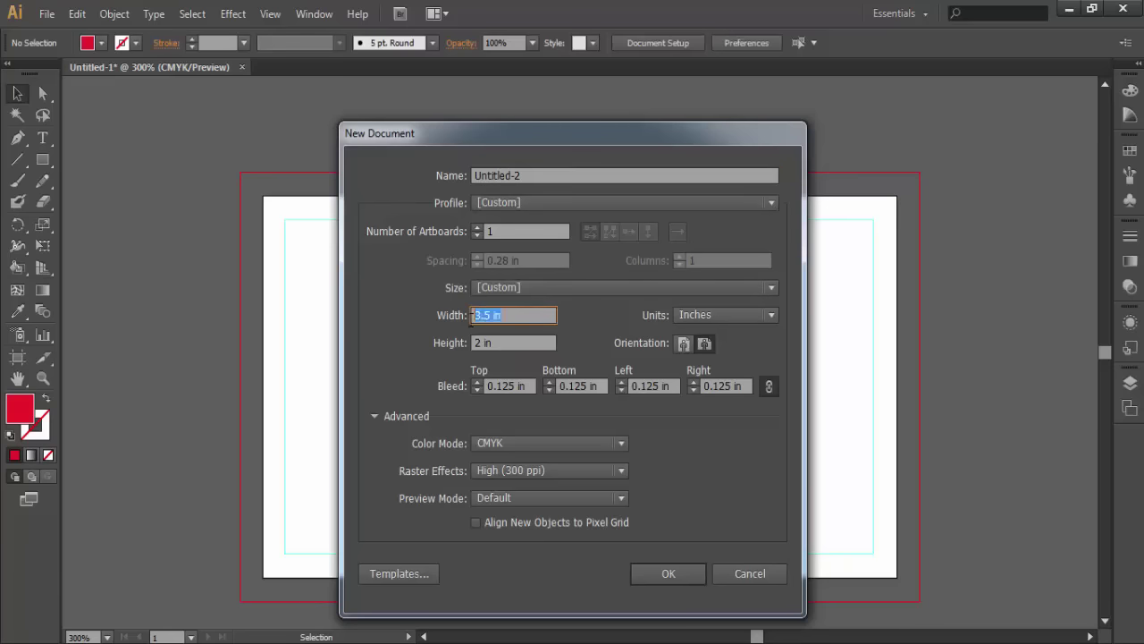
{"action": "left_click", "coordinate": [521, 315]}
{"action": "left_click", "coordinate": [511, 343]}
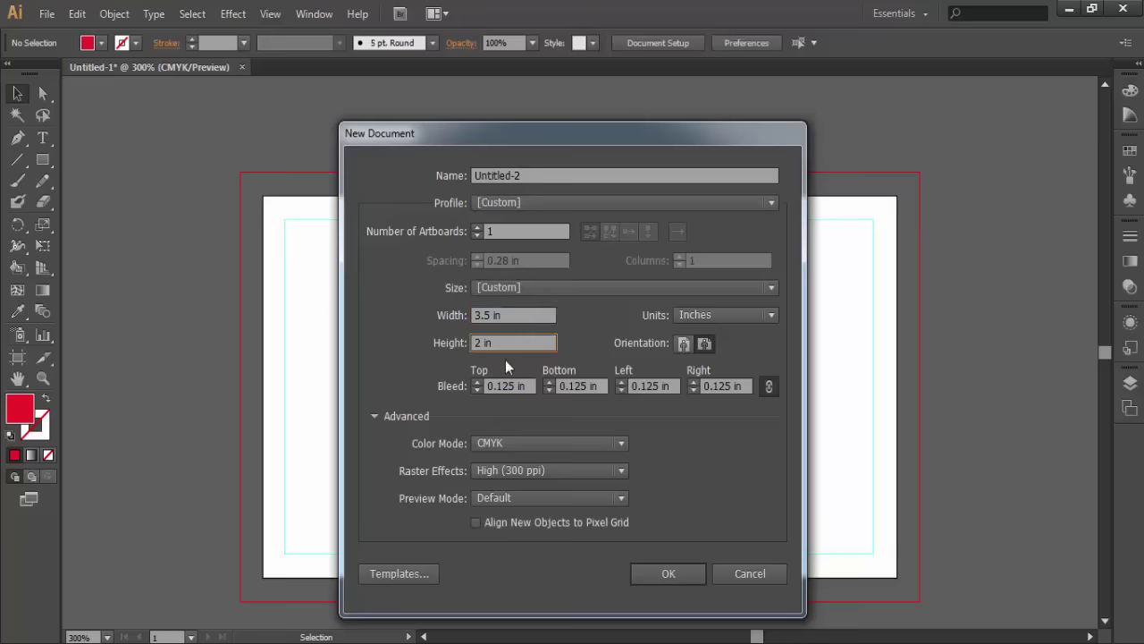
{"action": "left_click", "coordinate": [508, 386]}
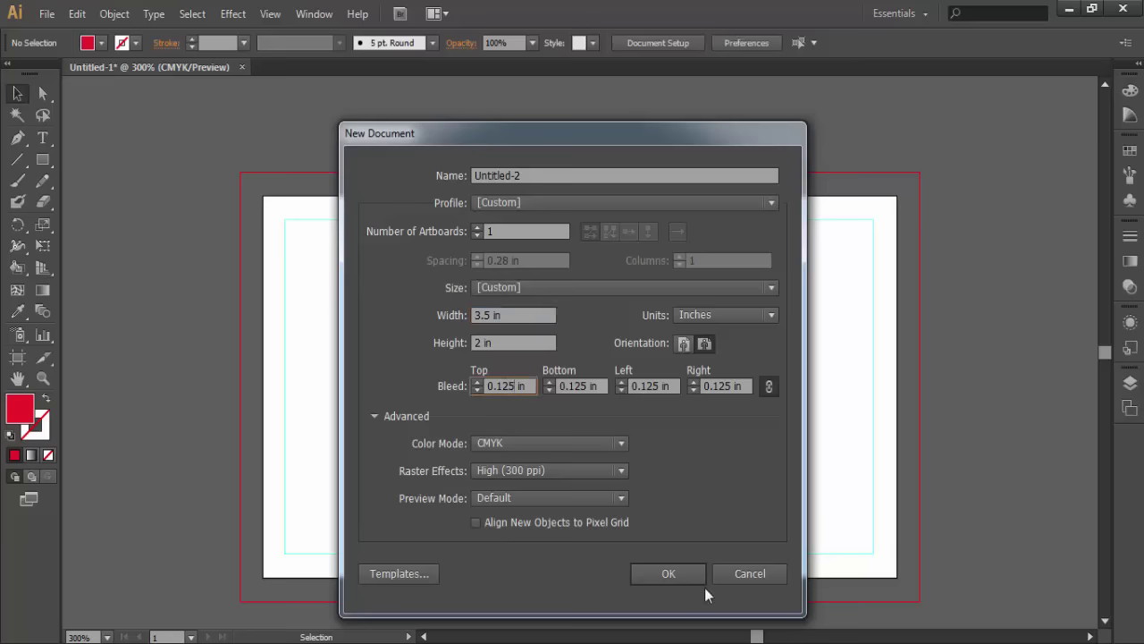
{"action": "left_click", "coordinate": [669, 574]}
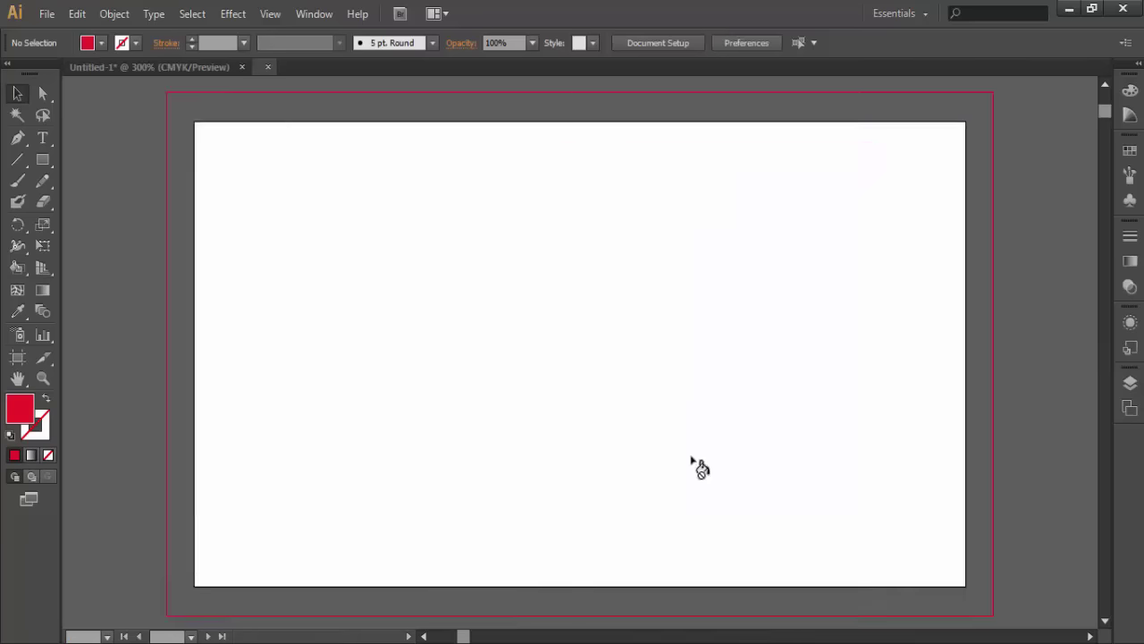
Type the placeholder text 'Logo' and centre it on the artboard.
{"action": "key", "text": "ctrl+minus"}
{"action": "key", "text": "ctrl+minus"}
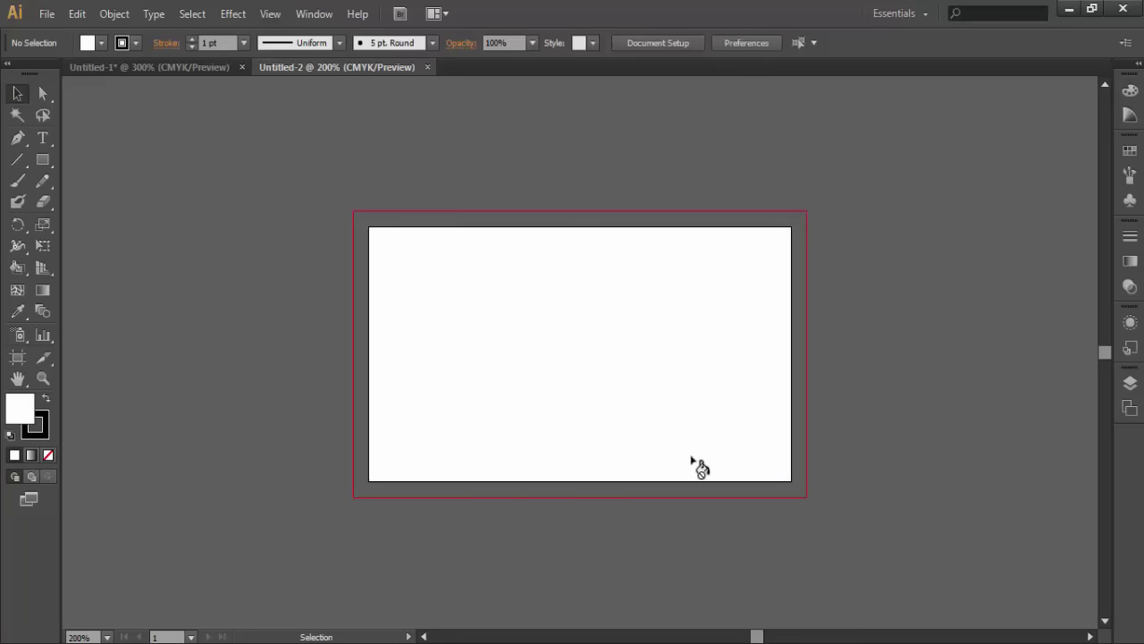
{"action": "key", "text": "t"}
{"action": "left_click", "coordinate": [483, 365]}
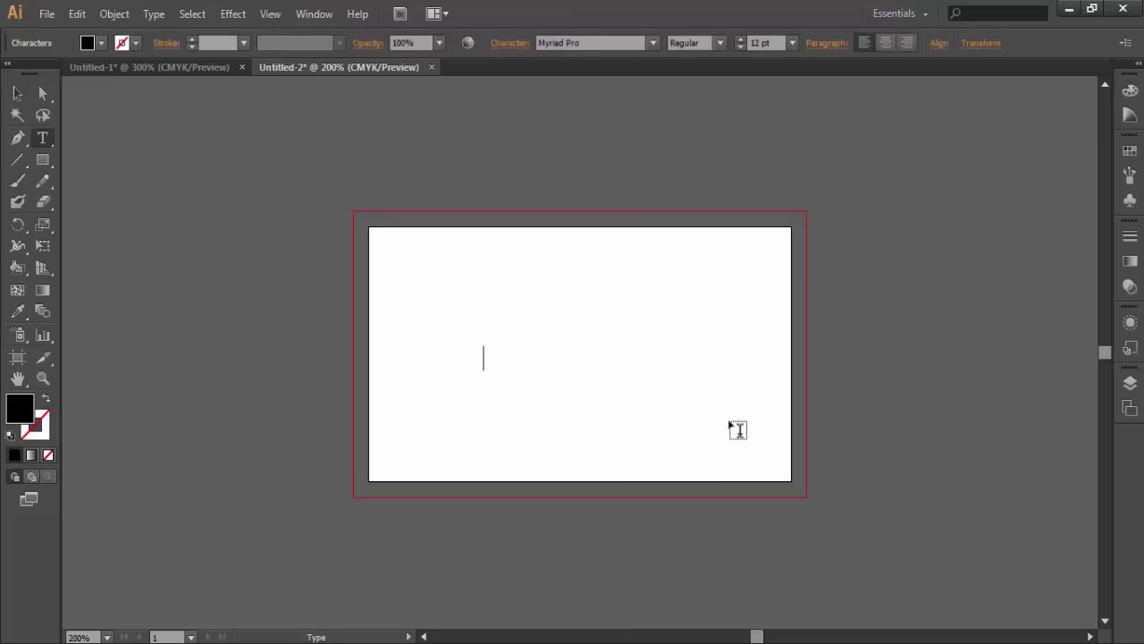
{"action": "type", "text": "Logo"}
{"action": "key", "text": "Escape"}
{"action": "left_click_drag", "start_coordinate": [529, 358], "coordinate": [606, 352]}
{"action": "left_click", "coordinate": [689, 322]}
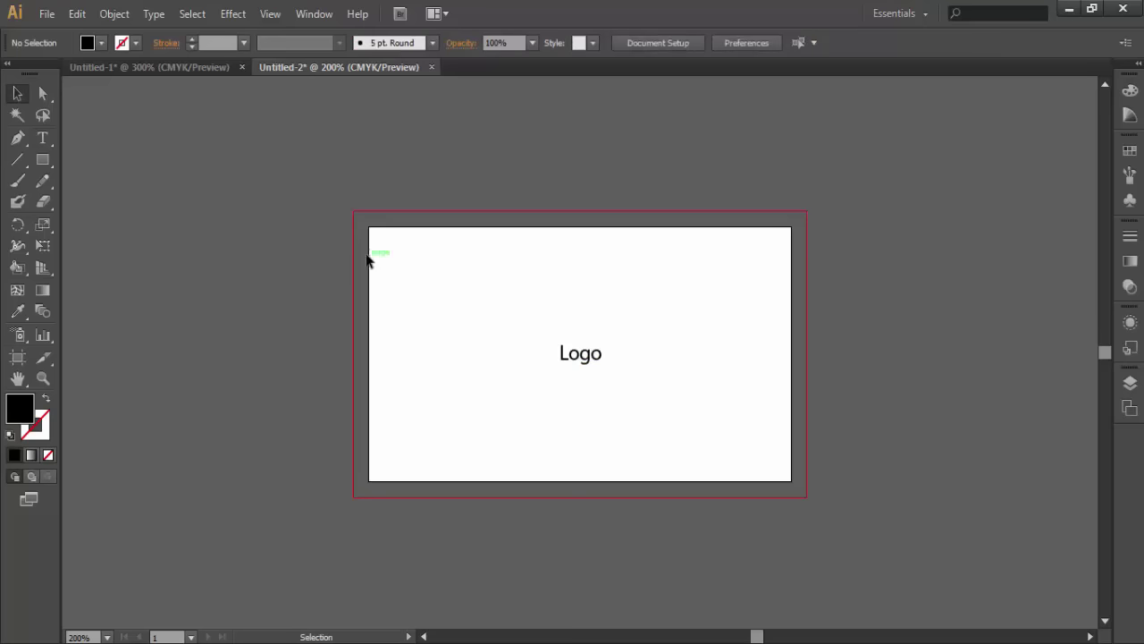
Draw a rectangle over the artboard and offset it inward by -0.125 in.
{"action": "left_click", "coordinate": [42, 181]}
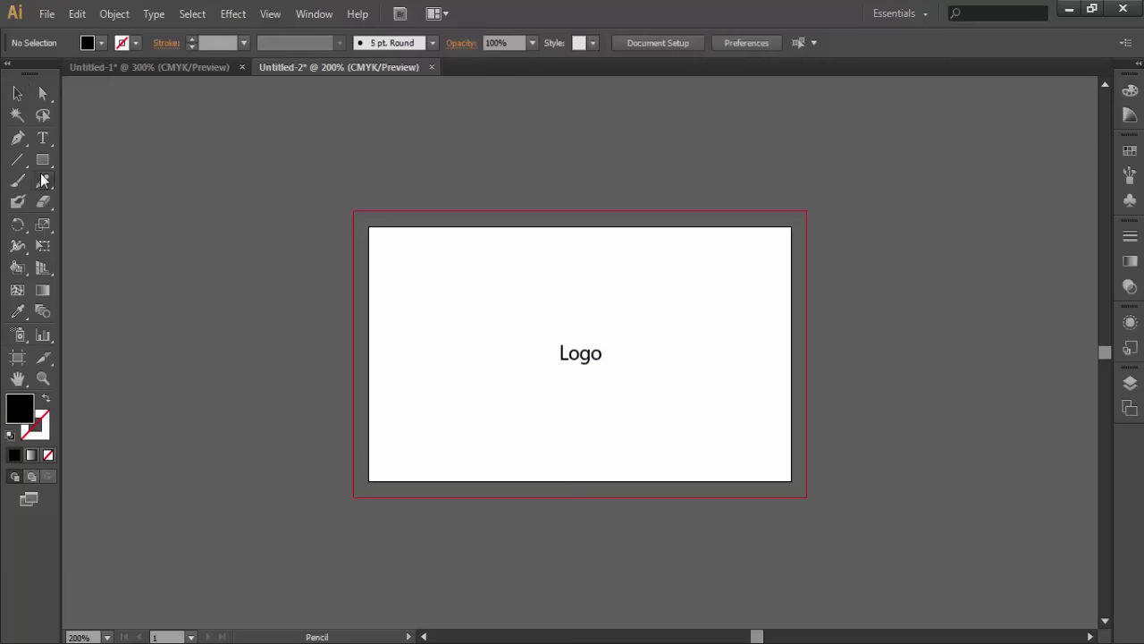
{"action": "left_click", "coordinate": [43, 159]}
{"action": "left_click_drag", "start_coordinate": [372, 227], "coordinate": [741, 431]}
{"action": "key", "text": "ctrl+z"}
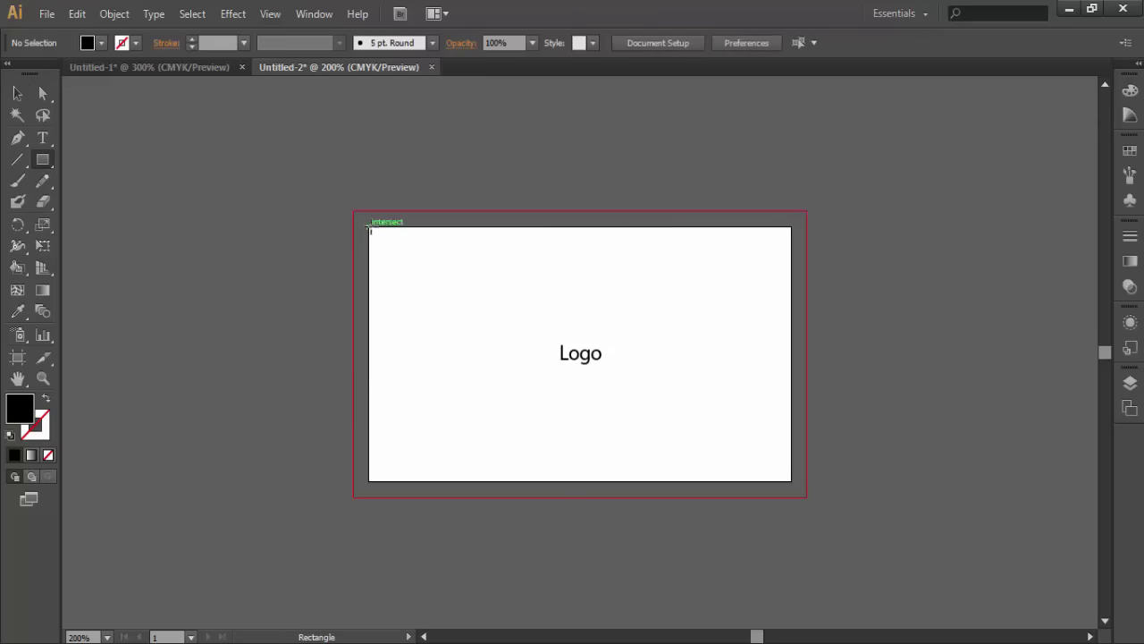
{"action": "left_click_drag", "start_coordinate": [369, 229], "coordinate": [790, 481]}
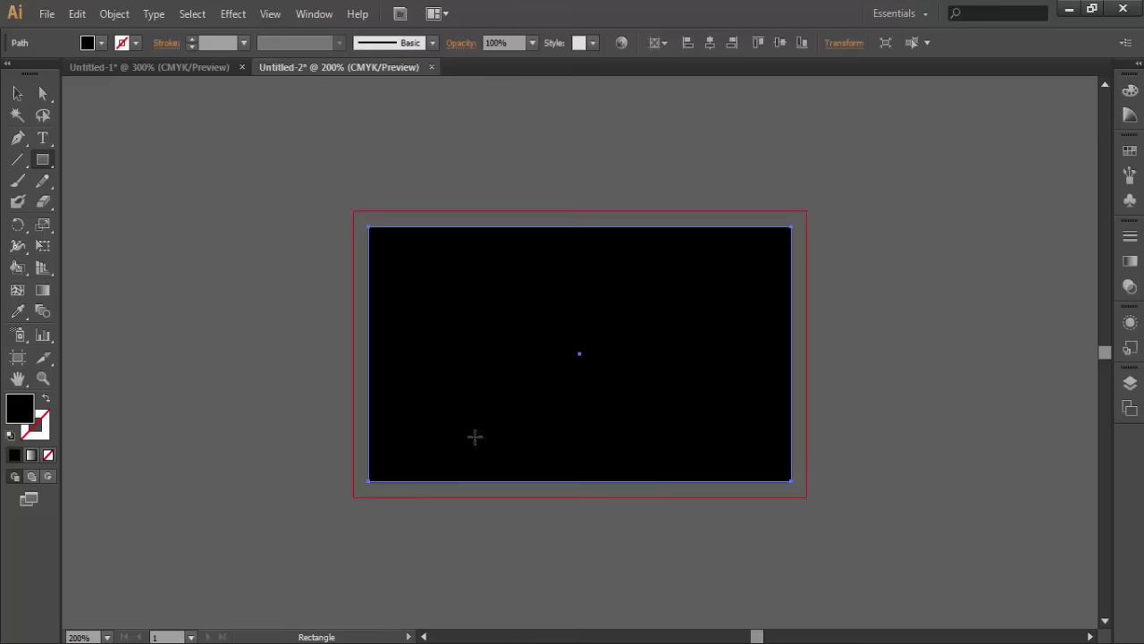
{"action": "left_click", "coordinate": [117, 15]}
{"action": "mouse_move", "coordinate": [132, 374]}
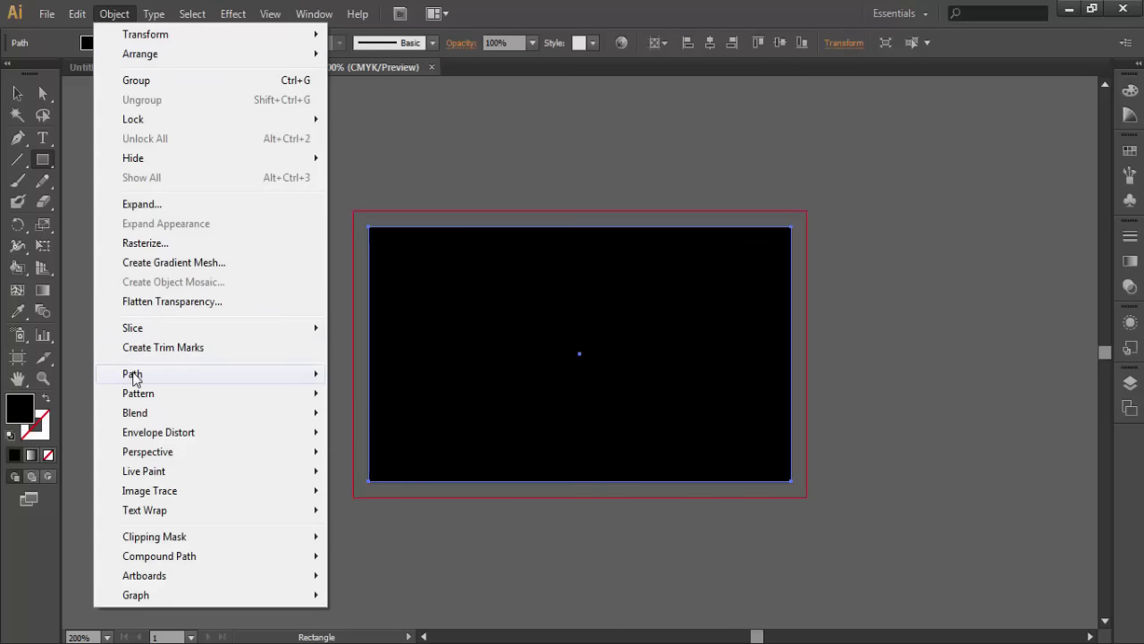
{"action": "left_click", "coordinate": [363, 439]}
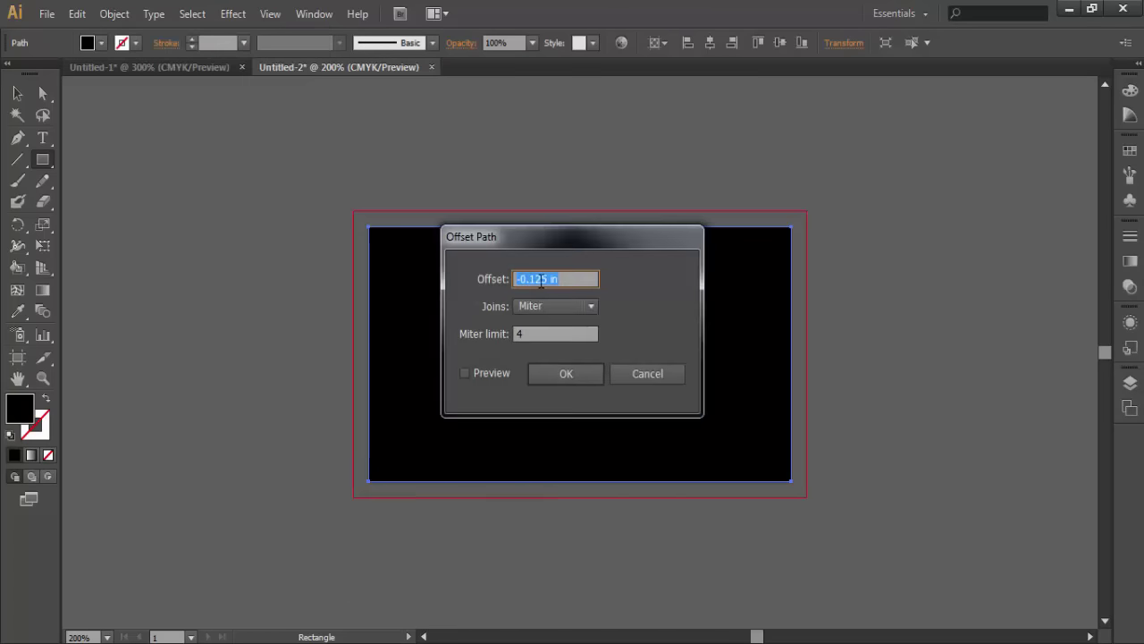
{"action": "left_click", "coordinate": [565, 375]}
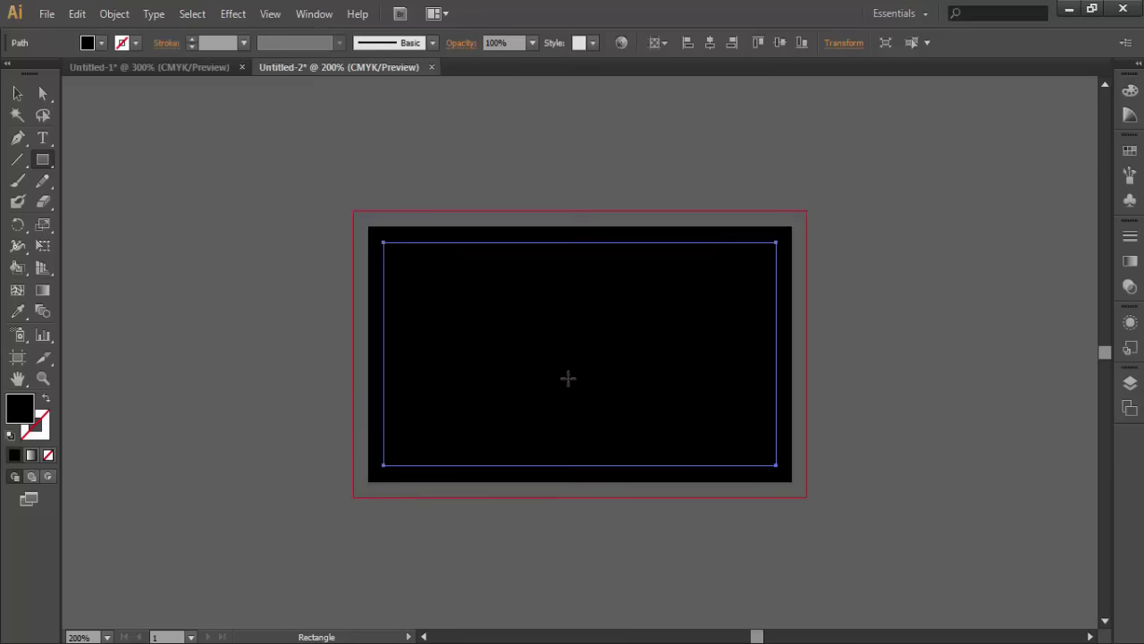
Turn the inset path into a guide and delete the outer black rectangle.
{"action": "key", "text": "v"}
{"action": "key", "text": "m"}
{"action": "key", "text": "ctrl"}
{"action": "key", "text": "v"}
{"action": "left_click", "coordinate": [562, 226]}
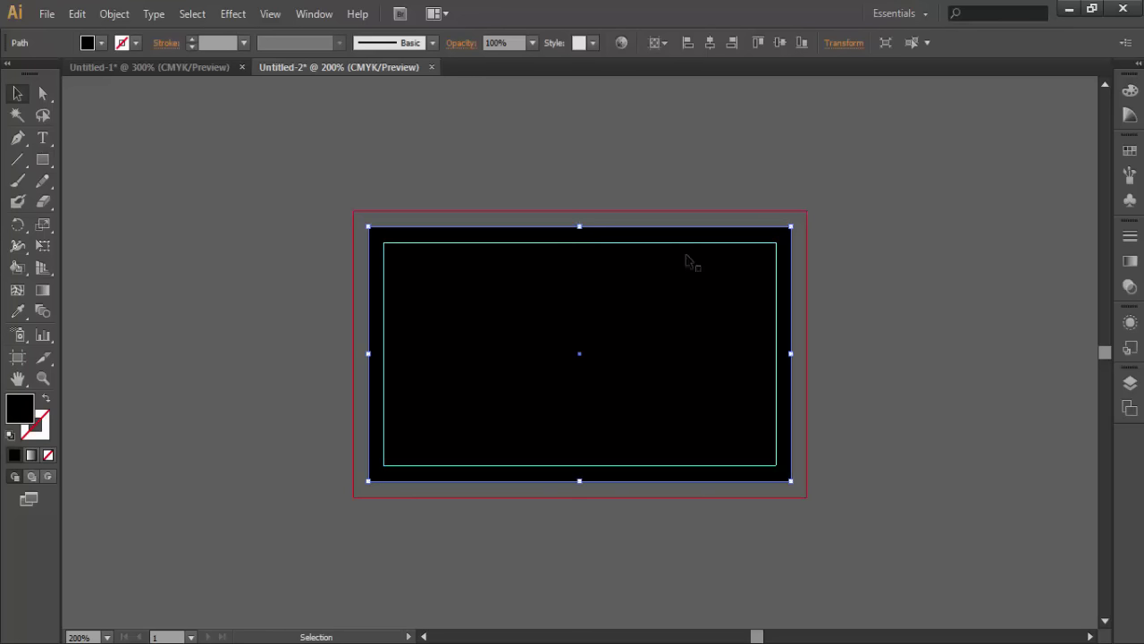
{"action": "key", "text": "Delete"}
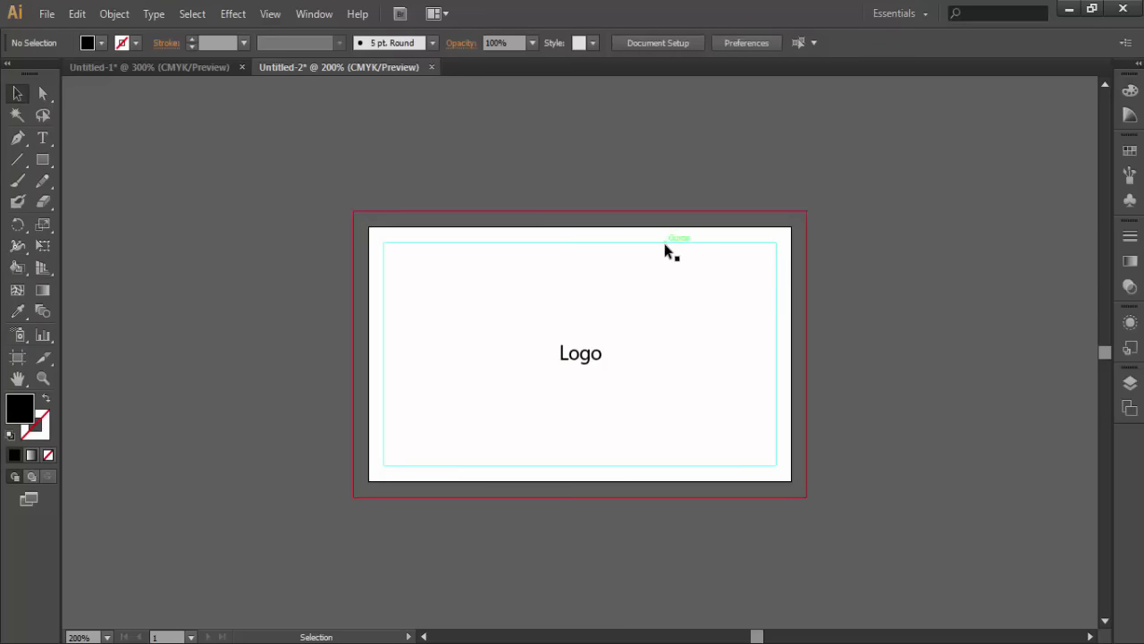
{"action": "left_click", "coordinate": [665, 243]}
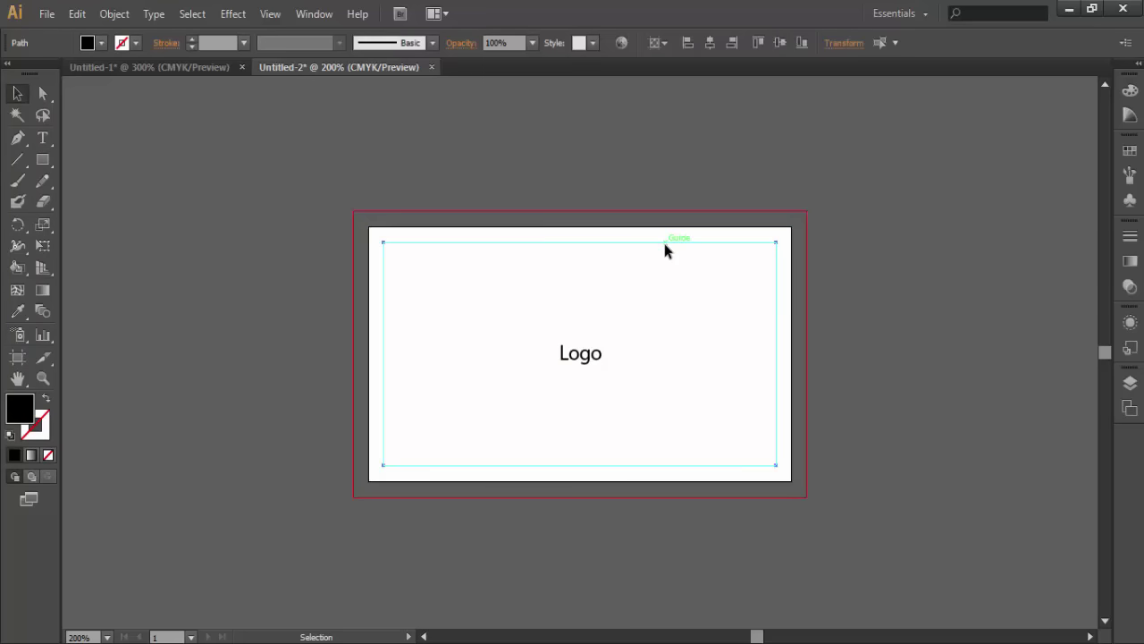
{"action": "key", "text": "ctrl"}
Alt-drag the card artboard rightward to create Artboard 1 copy with its Logo and guide.
{"action": "left_click_drag", "start_coordinate": [796, 313], "coordinate": [601, 321]}
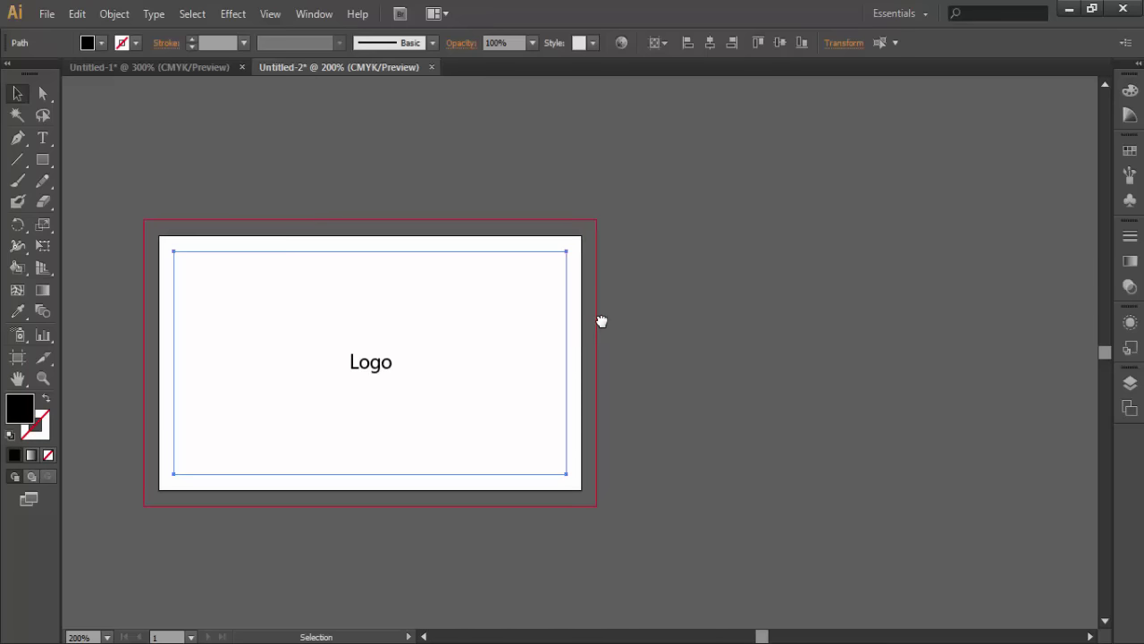
{"action": "left_click", "coordinate": [688, 240]}
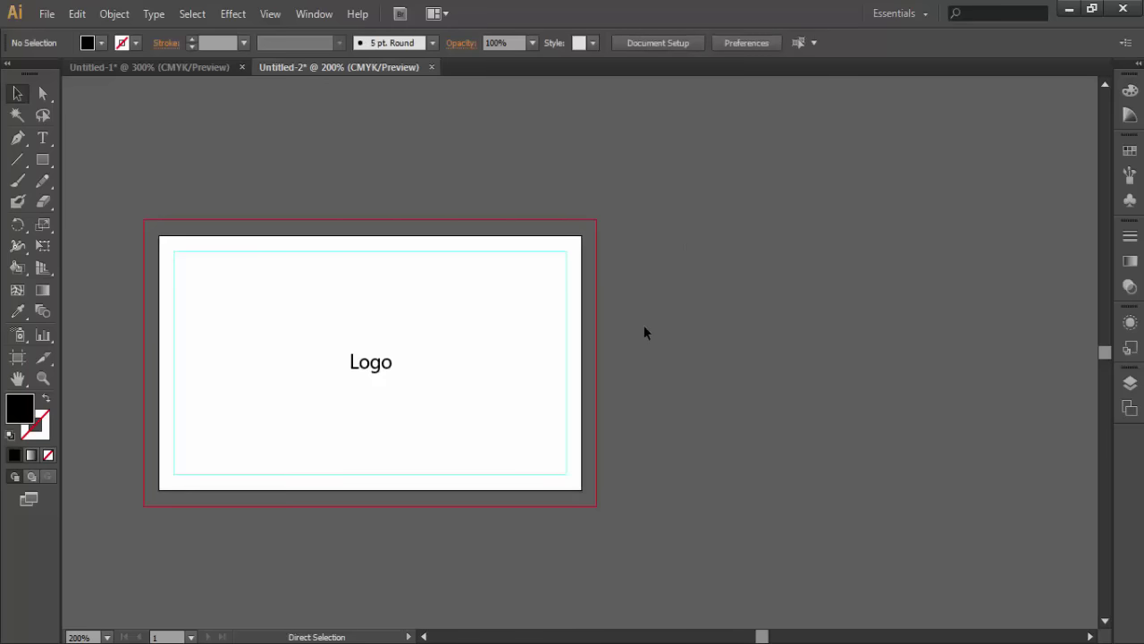
{"action": "key", "text": "ctrl+minus"}
{"action": "left_click_drag", "start_coordinate": [666, 299], "coordinate": [527, 300]}
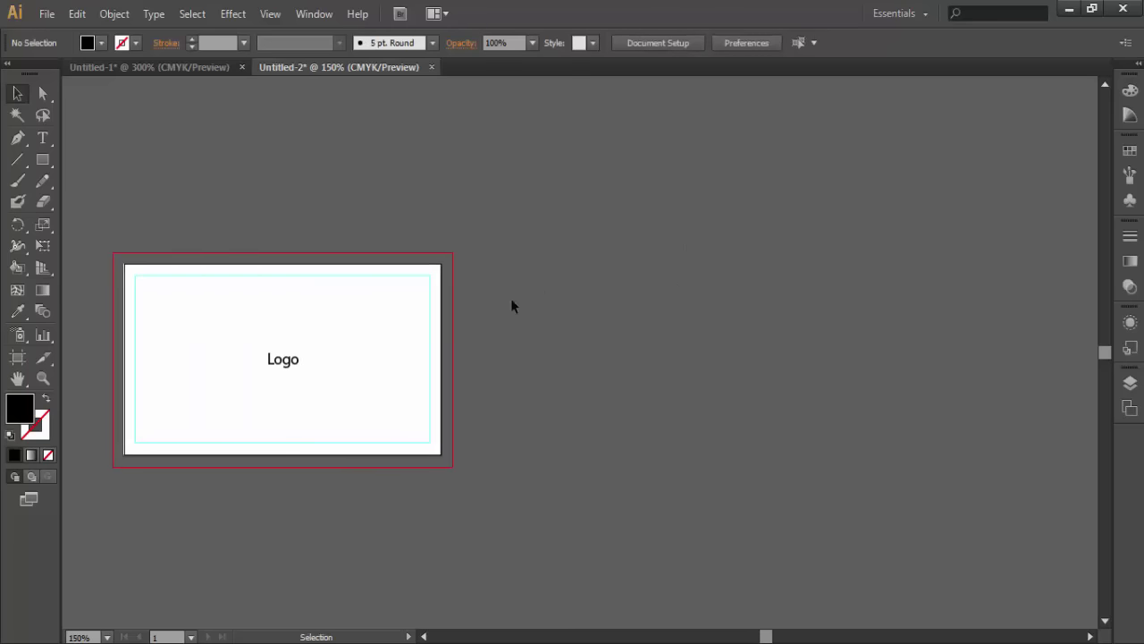
{"action": "left_click", "coordinate": [18, 359]}
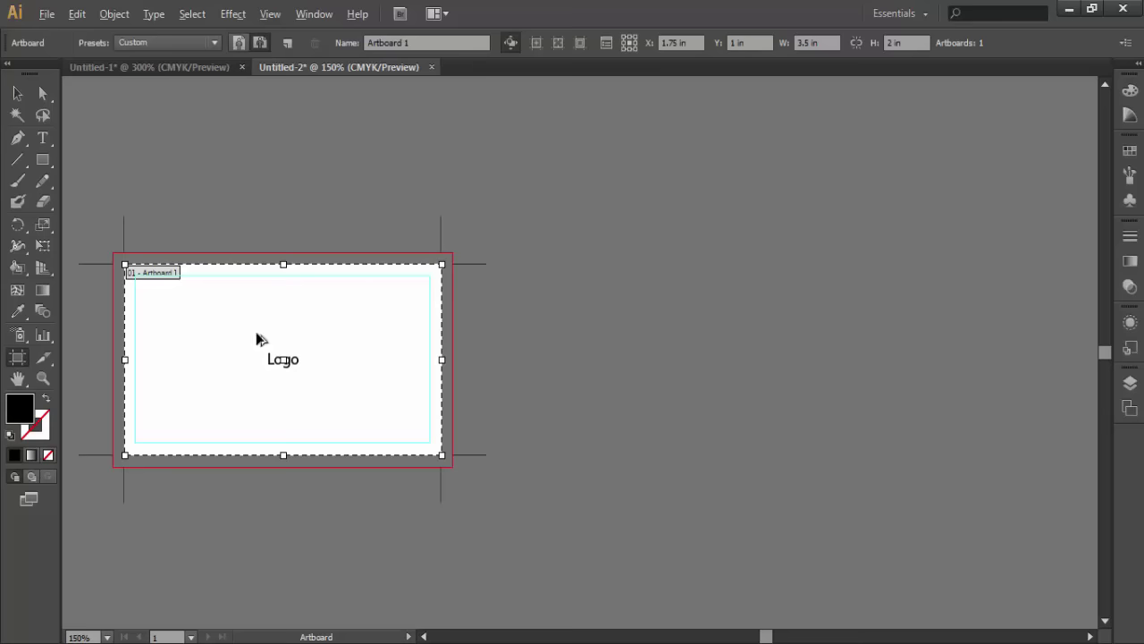
{"action": "left_click_drag", "start_coordinate": [199, 335], "coordinate": [566, 335]}
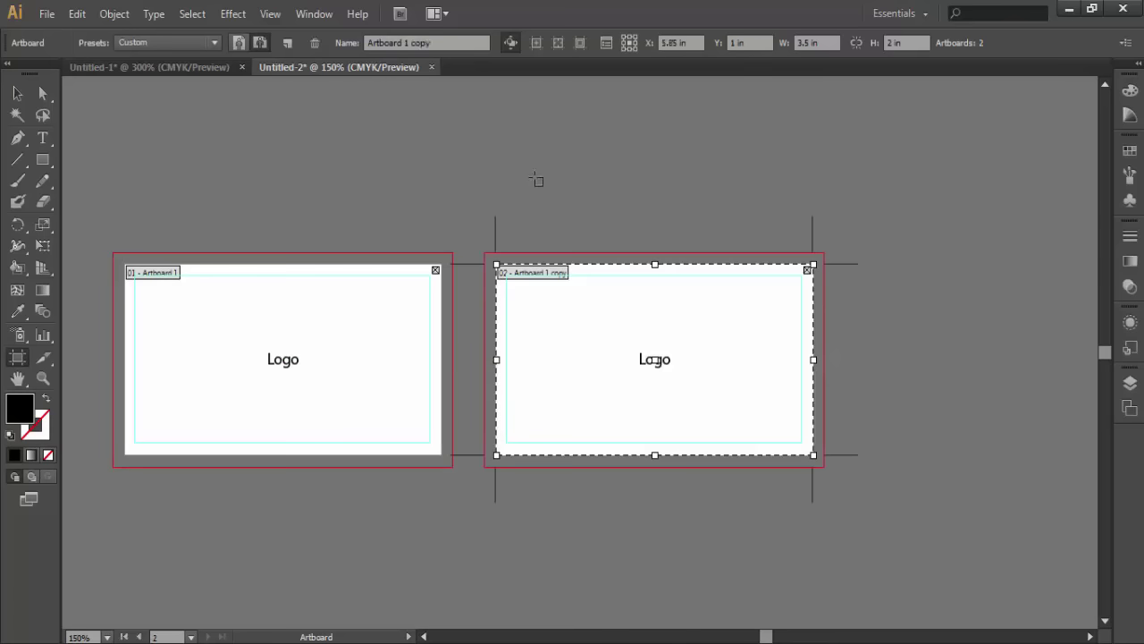
{"action": "left_click", "coordinate": [17, 93]}
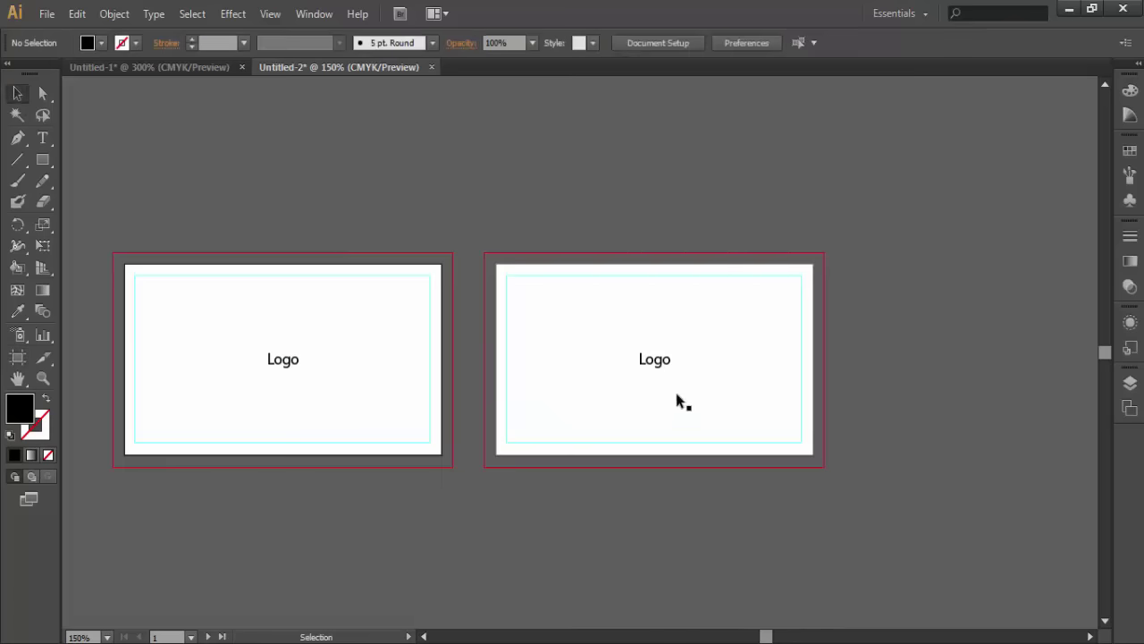
Activate the second artboard and check the safe-area guides on both cards, leaving nothing selected.
{"action": "left_click", "coordinate": [657, 362]}
{"action": "left_click", "coordinate": [536, 156]}
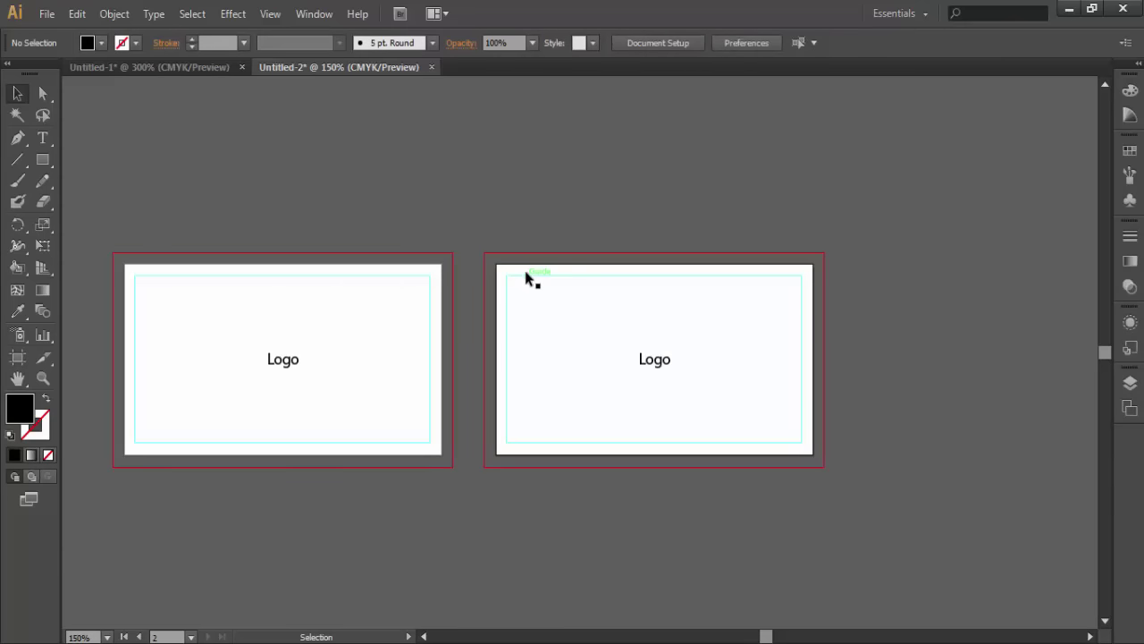
{"action": "left_click", "coordinate": [303, 276]}
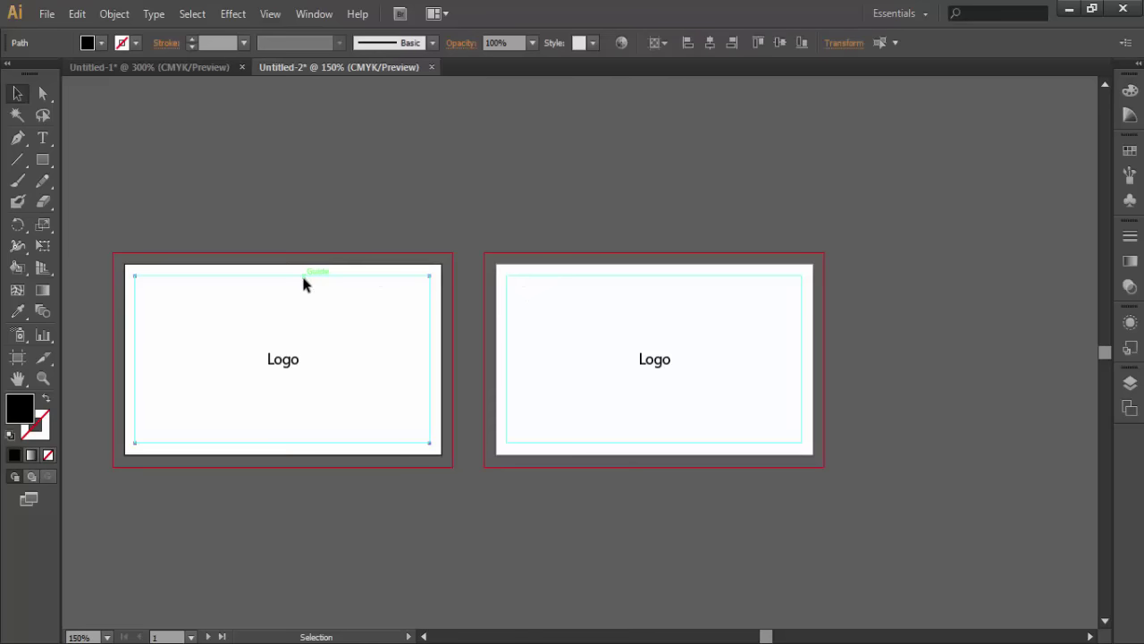
{"action": "key", "text": "ctrl+shift+a"}
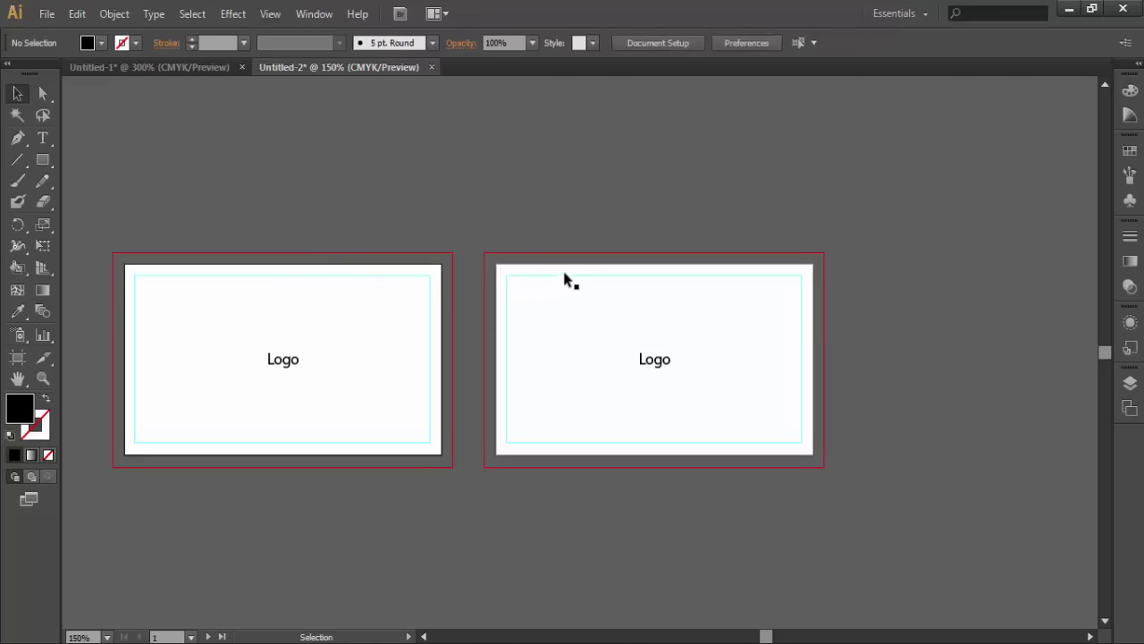
{"action": "left_click", "coordinate": [564, 276]}
{"action": "key", "text": "ctrl"}
{"action": "key", "text": "ctrl+shift+a"}
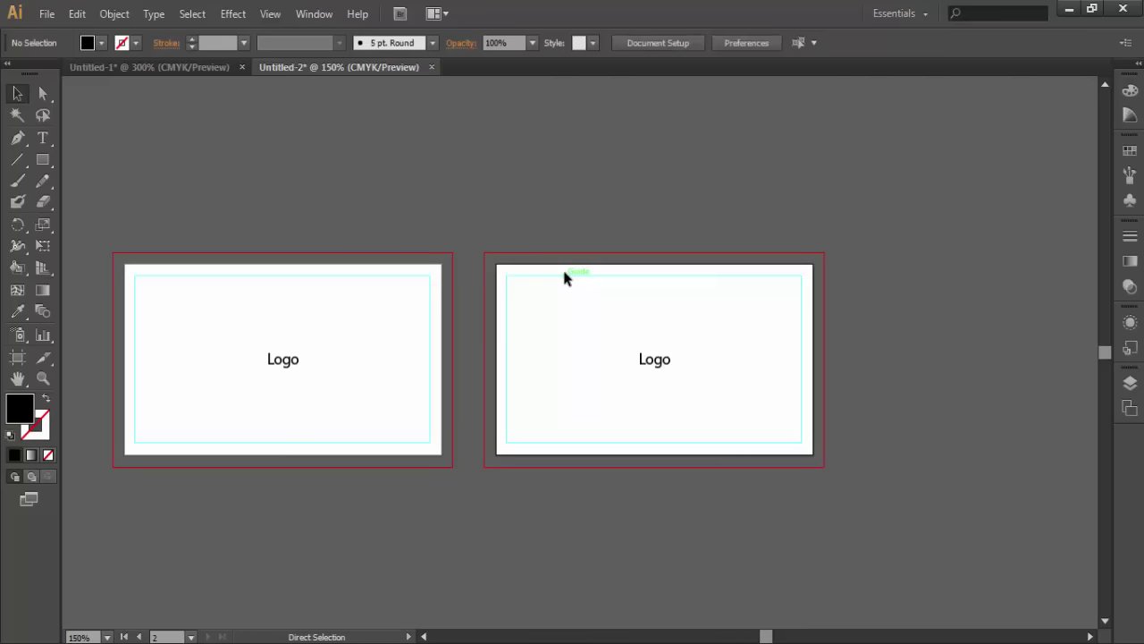
{"action": "left_click", "coordinate": [367, 284]}
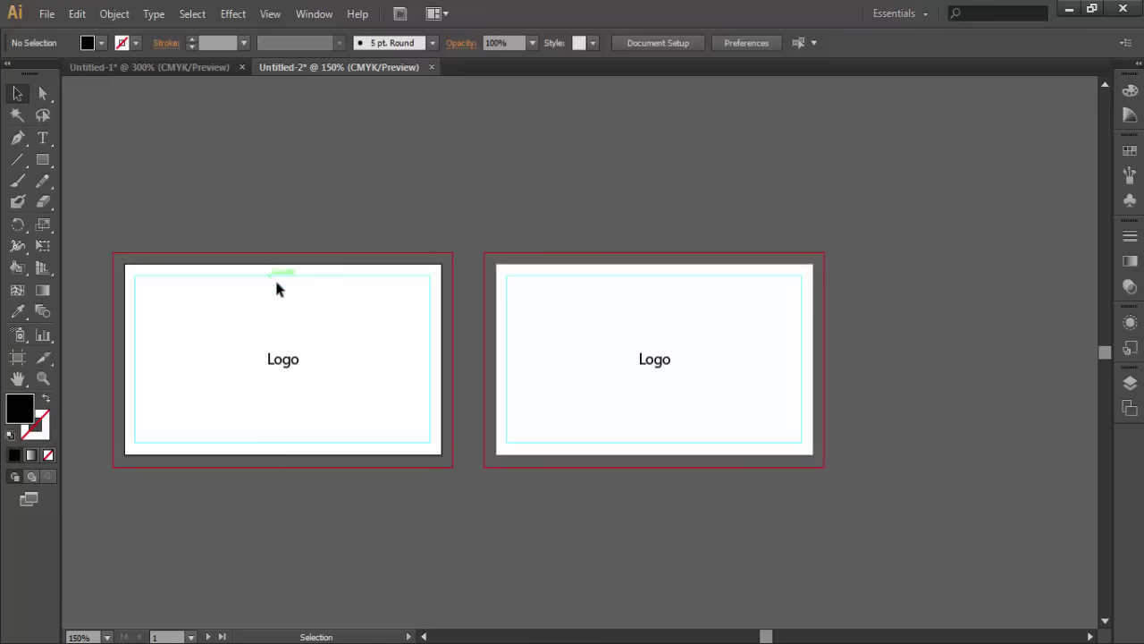
Delete the 'Logo' text from the second card, keeping its safe-area guide.
{"action": "left_click", "coordinate": [608, 290]}
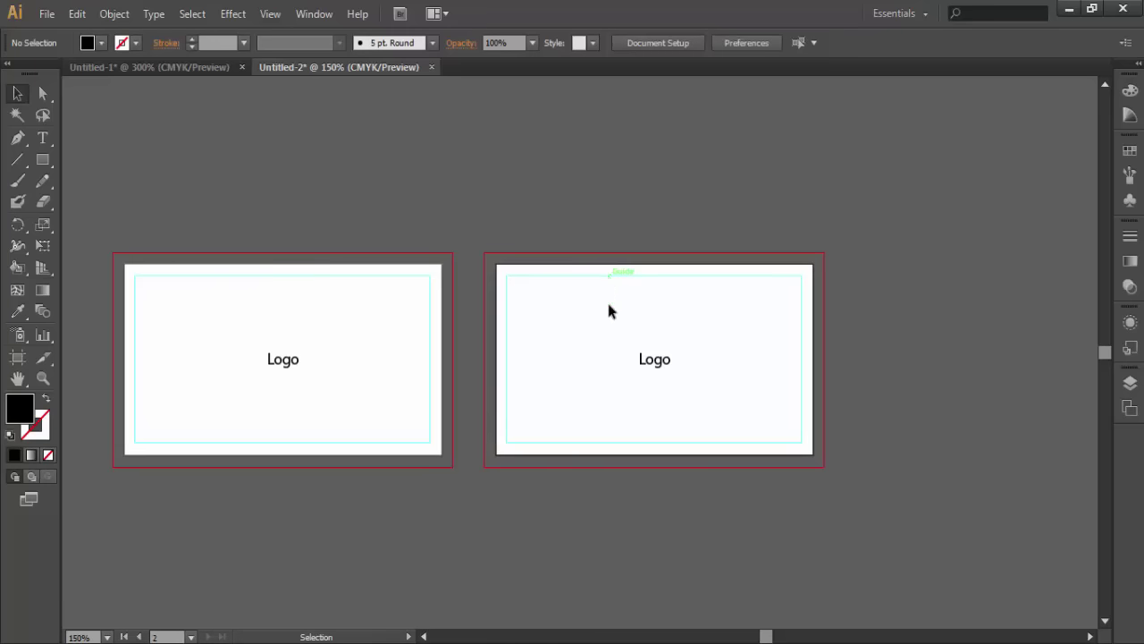
{"action": "left_click", "coordinate": [657, 363]}
{"action": "key", "text": "Delete"}
{"action": "key", "text": "a"}
{"action": "key", "text": "ctrl"}
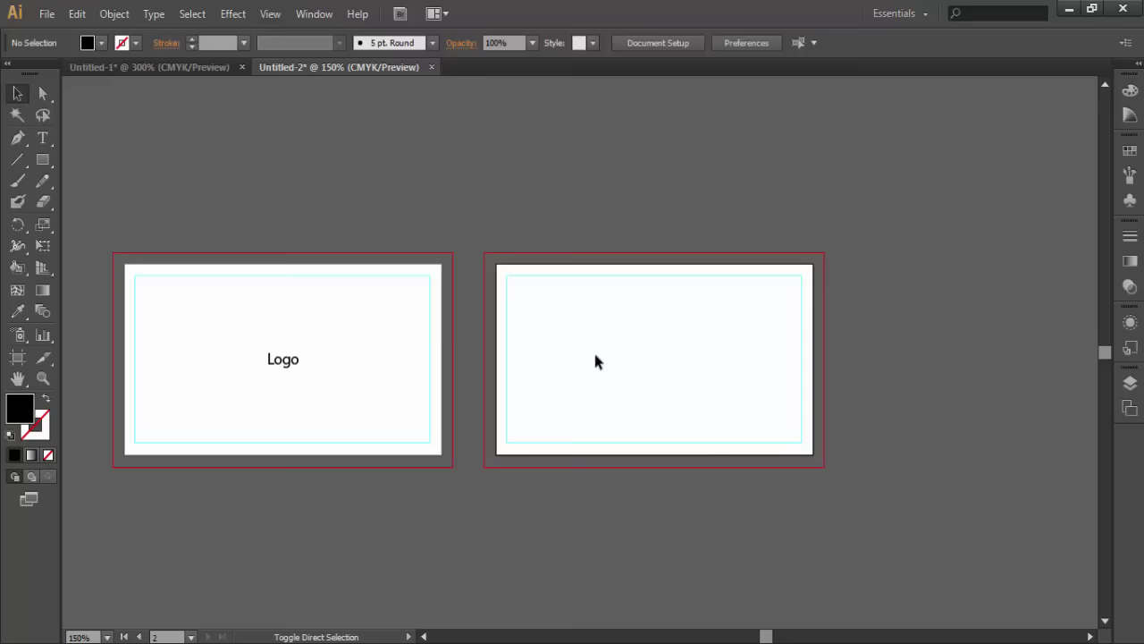
{"action": "key", "text": "ctrl+s"}
{"action": "left_click", "coordinate": [281, 448]}
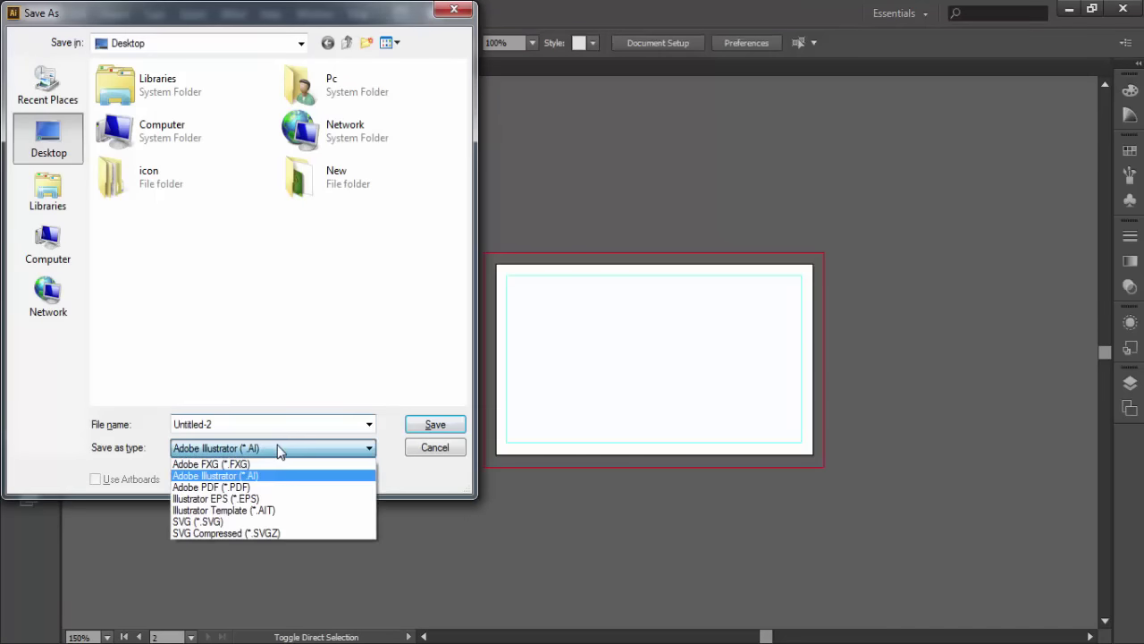
{"action": "left_click", "coordinate": [211, 476]}
{"action": "left_click", "coordinate": [224, 448]}
{"action": "left_click", "coordinate": [412, 481]}
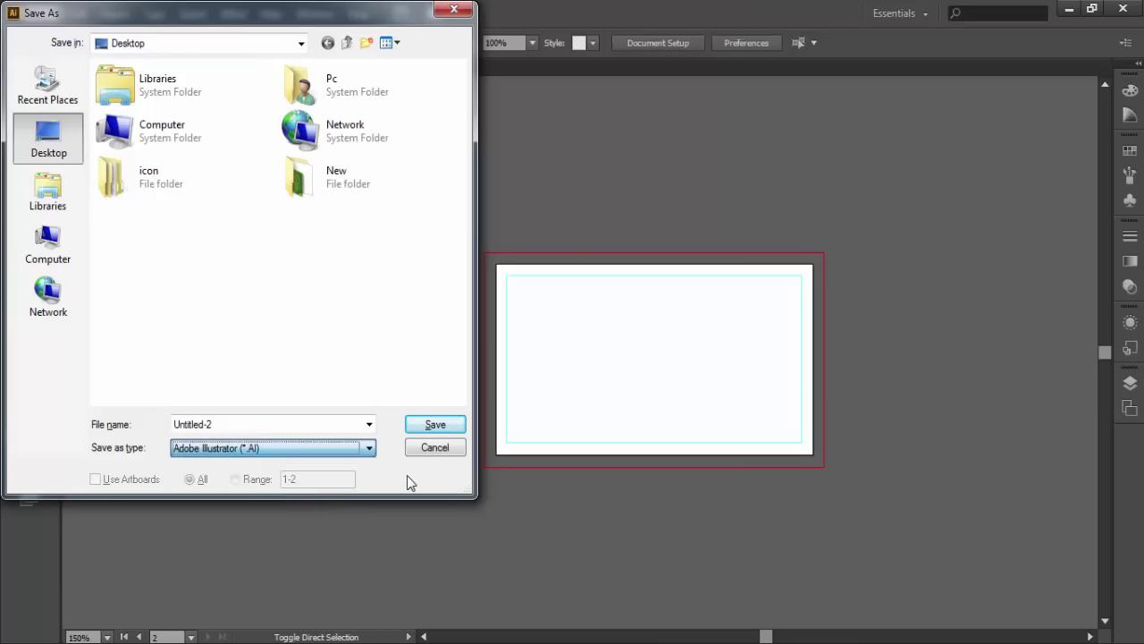
{"action": "left_click", "coordinate": [423, 449]}
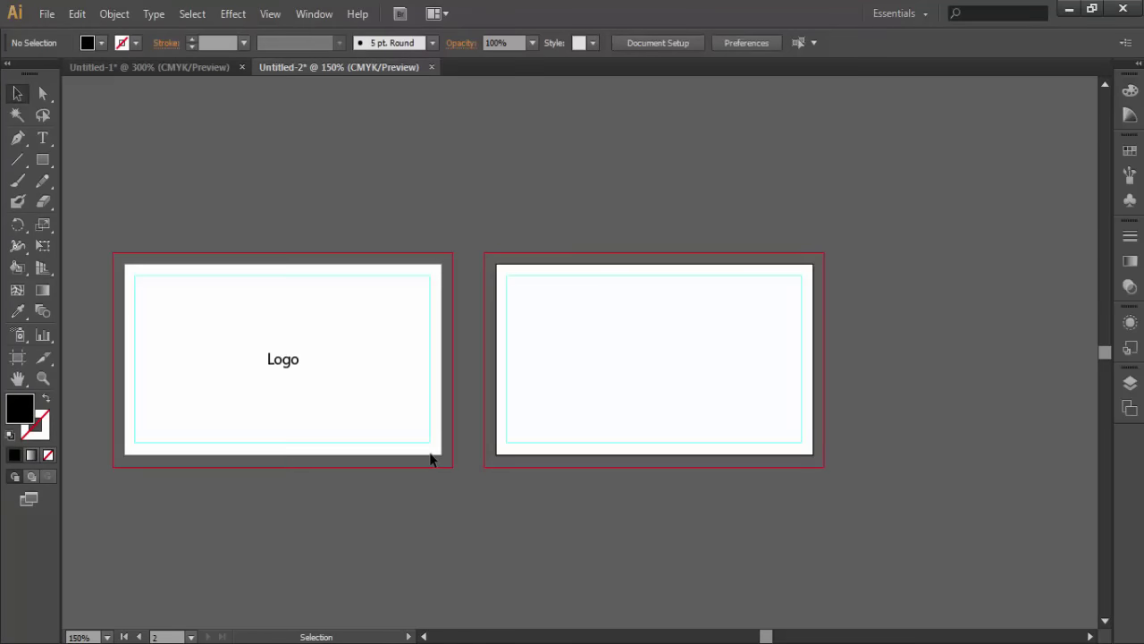